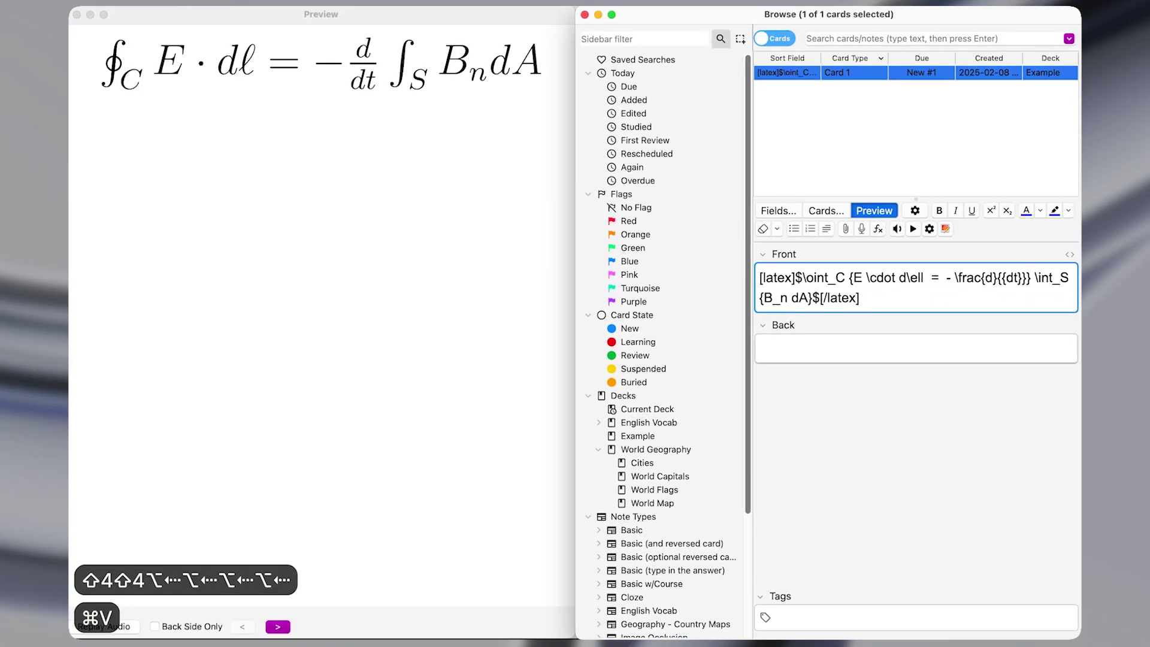
# Step: Wrap the Example card's paragraph in nine-word cloze blocks numbered from 1, then strip the cloze markers
pyautogui.press('super+a')
pyautogui.hotkey('ctrl', 'shift', 'c')
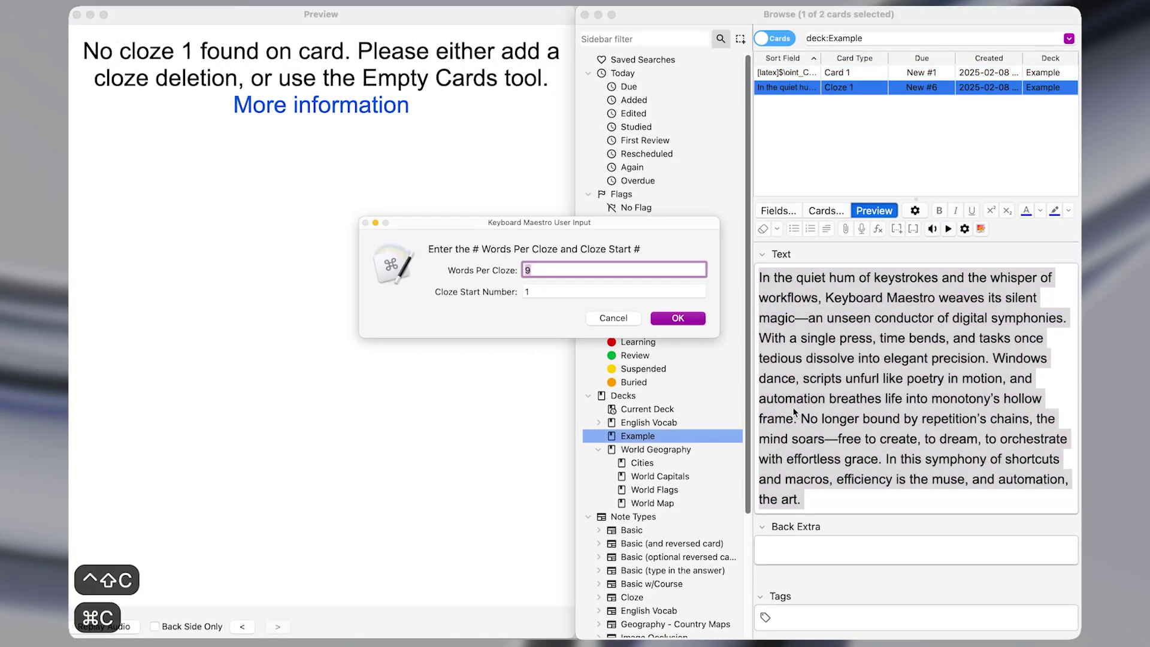
pyautogui.press('Return')
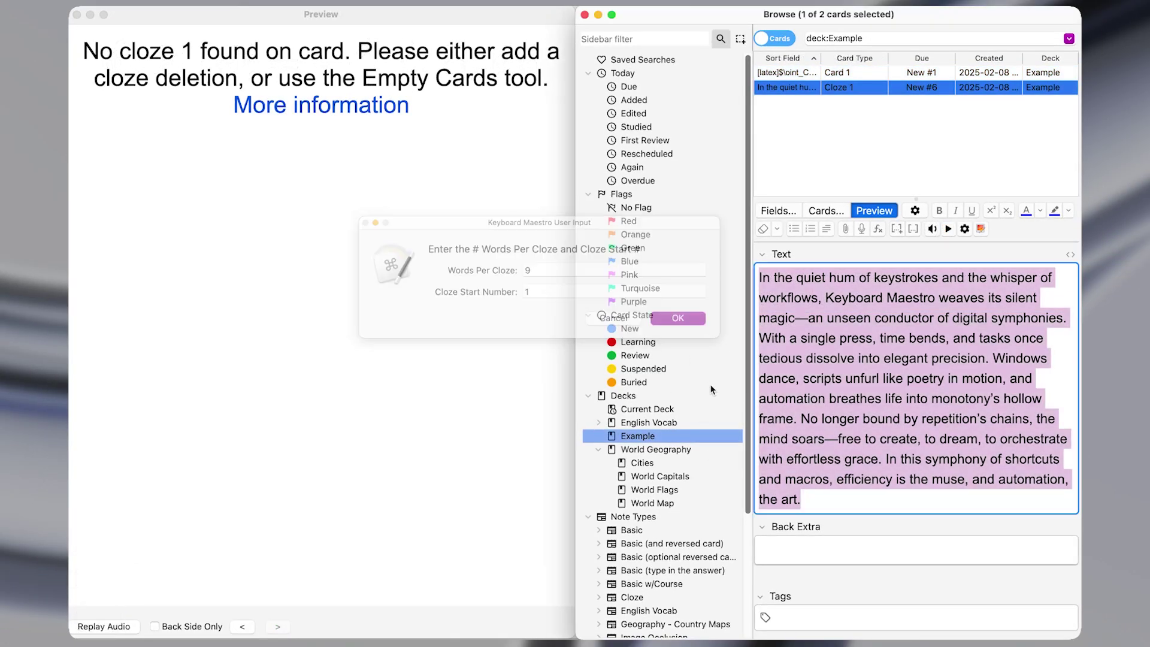
pyautogui.press('super+v')
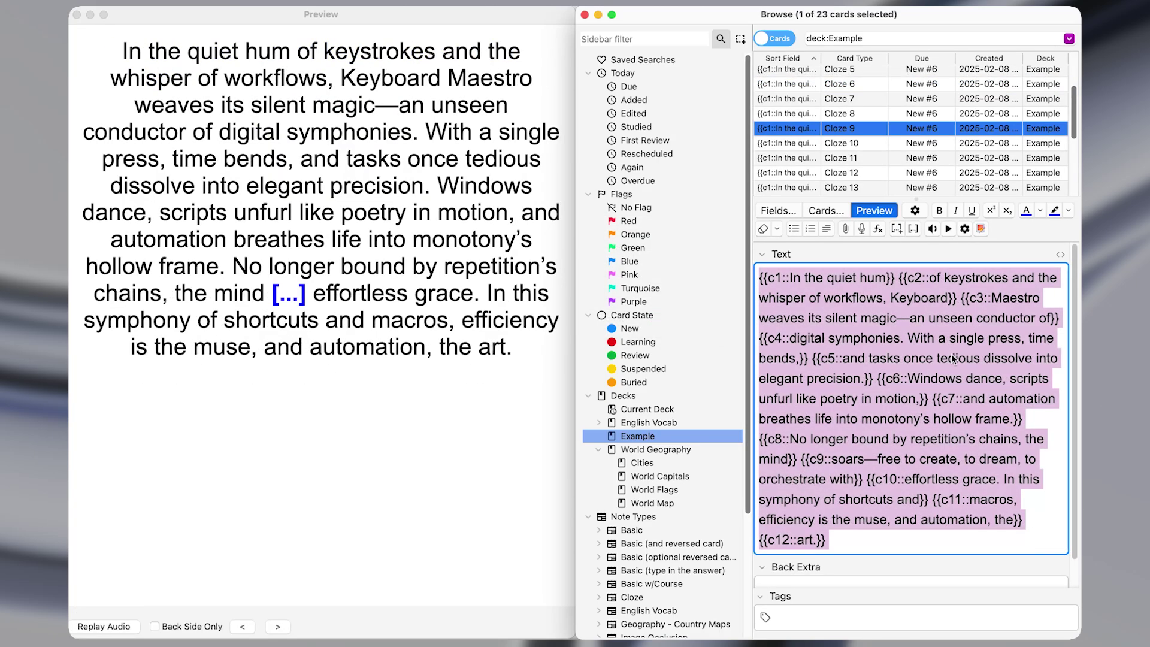
pyautogui.press('alt+super+r')
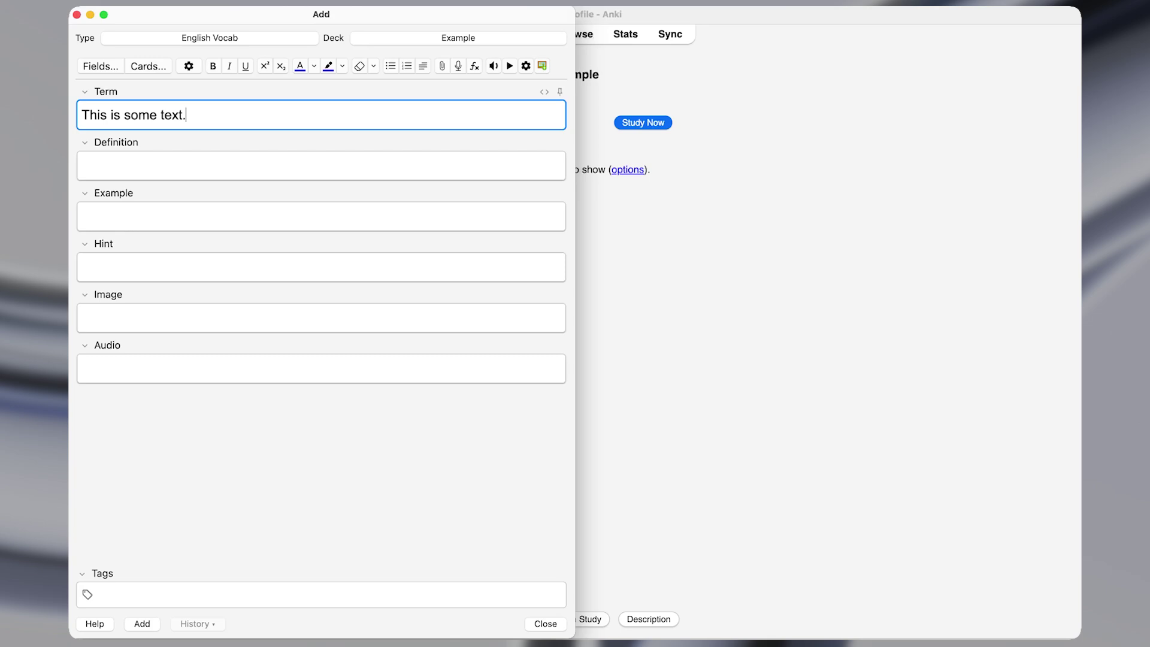
# Step: Cycle the note type through Cloze, Basic and English Vocab via the ⌘N chooser
pyautogui.press('super+n')
pyautogui.write('C')
pyautogui.press('Return')
pyautogui.press('super+n')
pyautogui.write('Basic')
pyautogui.press('Return')
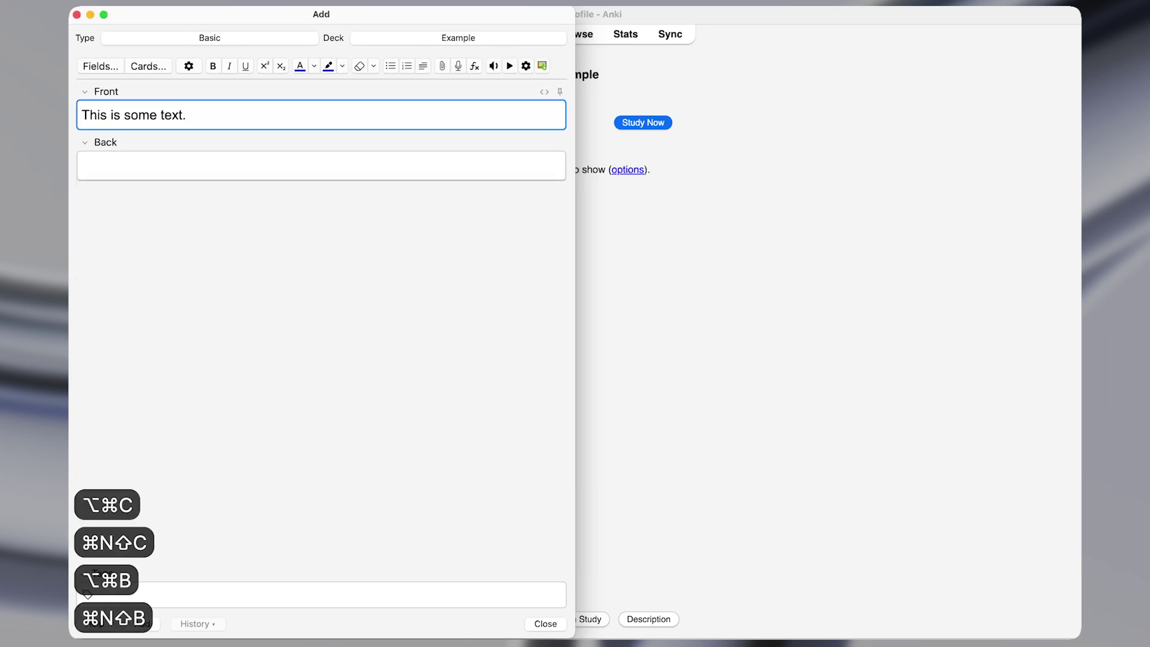
pyautogui.press('super+n')
pyautogui.write('E')
pyautogui.press('Return')
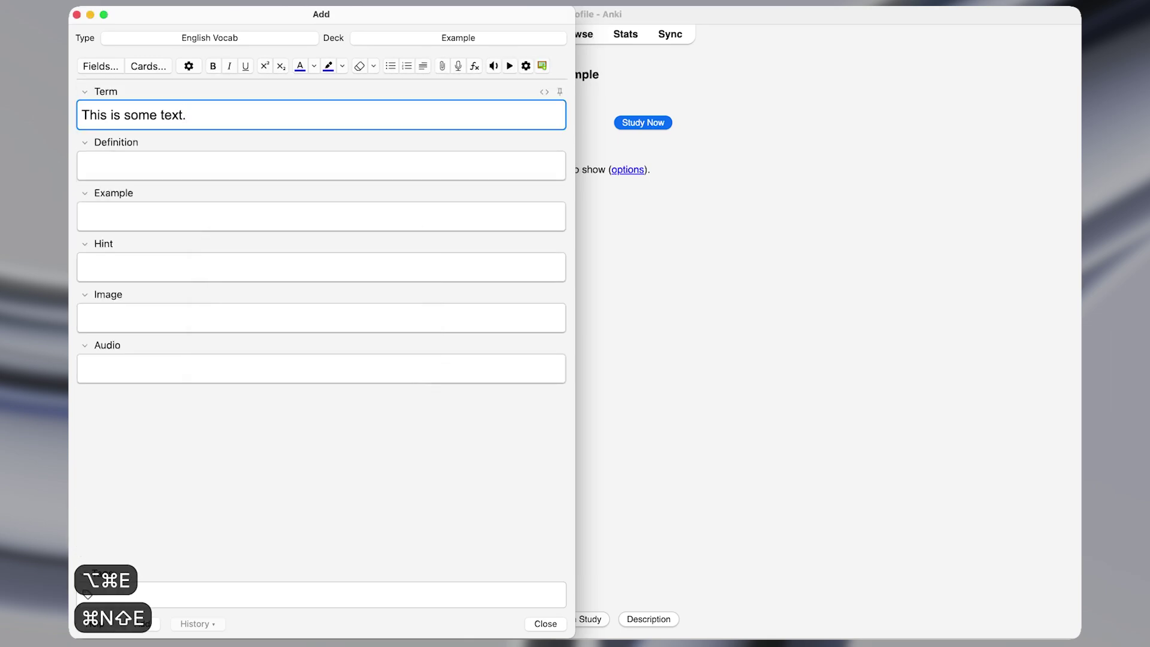
# Step: Switch the note type again to Cloze, then Basic, then back to Cloze
pyautogui.press('super+n')
pyautogui.write('C')
pyautogui.press('Return')
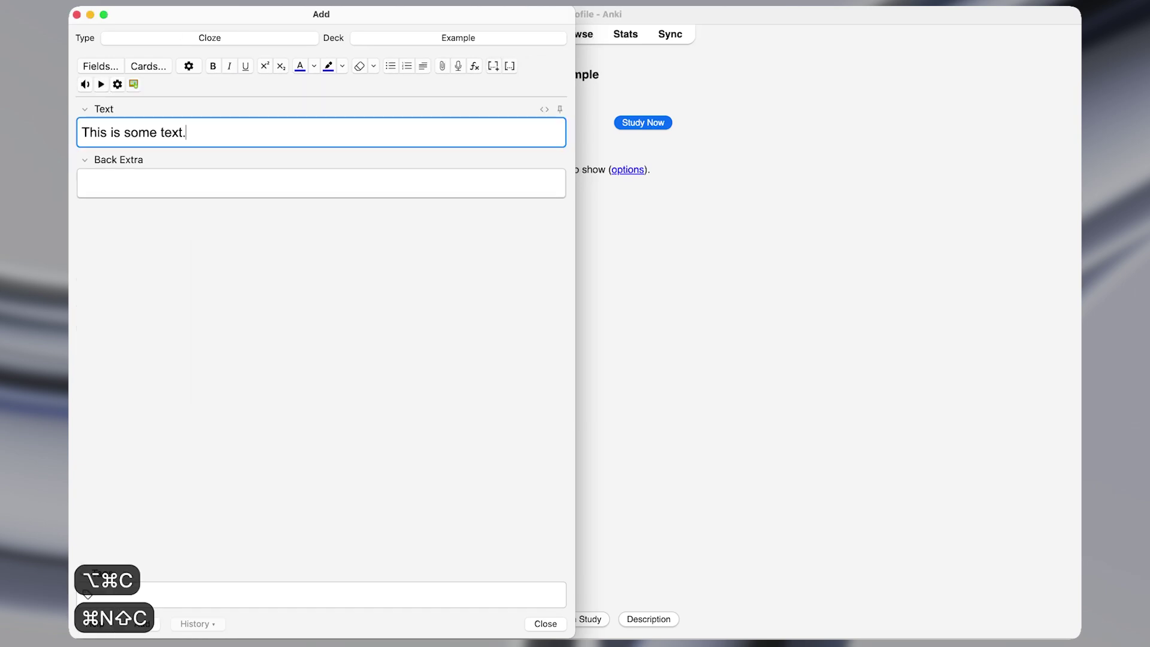
pyautogui.press('super+n')
pyautogui.write('B')
pyautogui.press('Return')
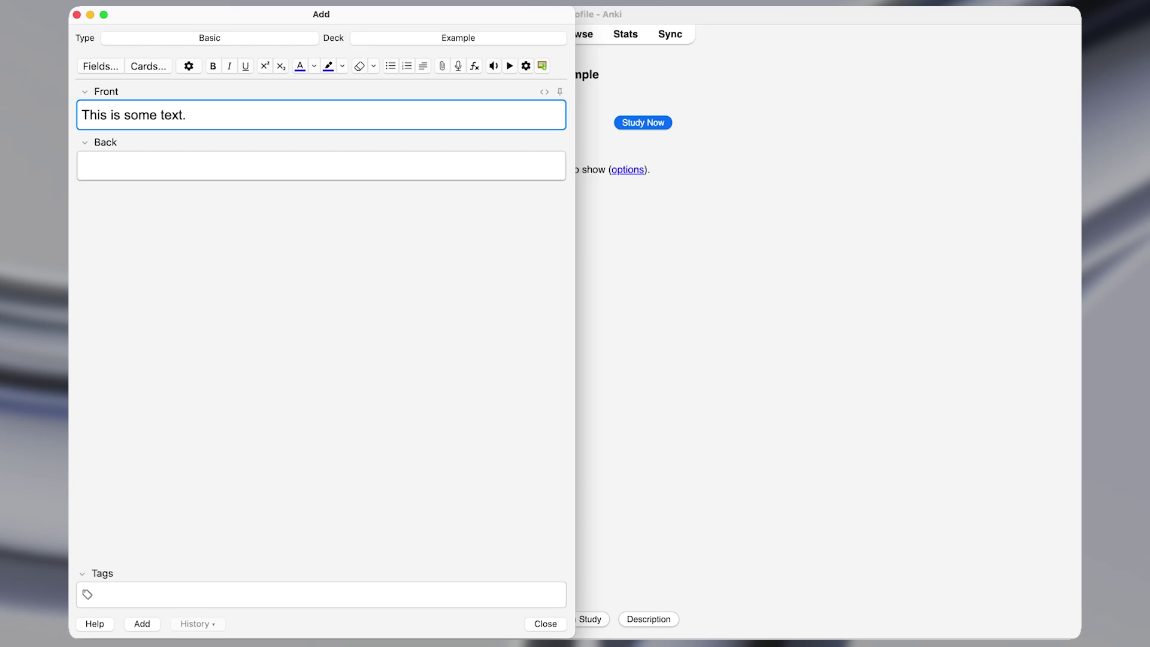
pyautogui.press('super+n')
pyautogui.write('C')
pyautogui.press('Return')
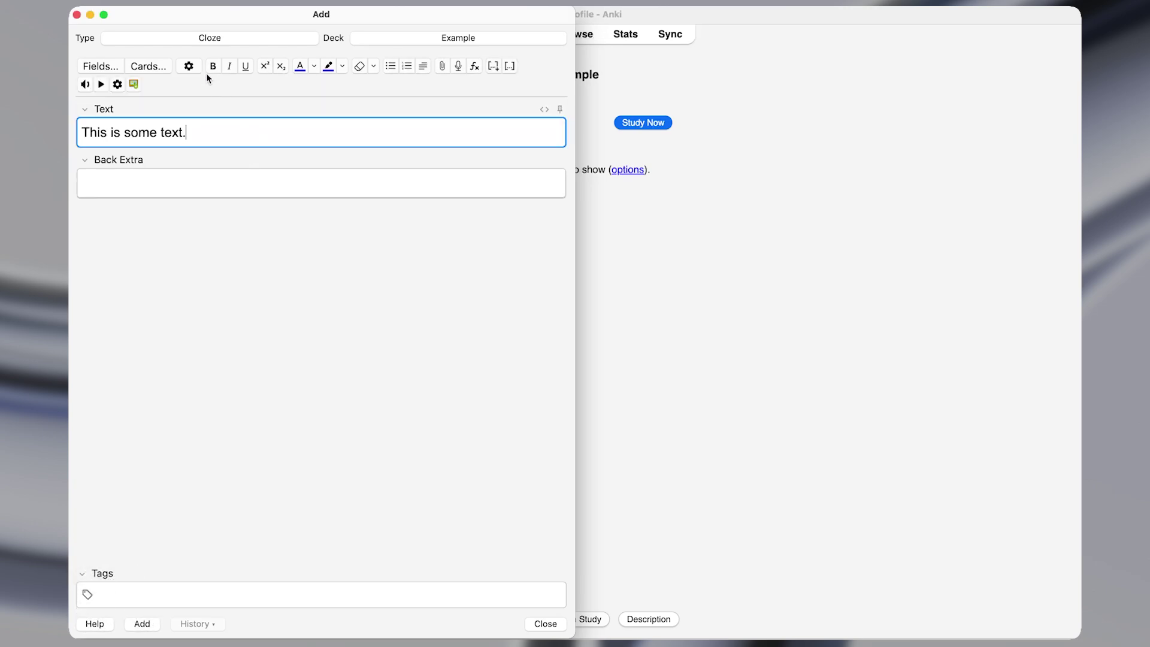
# Step: Choose Basic, then English Vocab, from the Type list; then use ⌥⌘B and ⌥⌘C
pyautogui.click(218, 41)
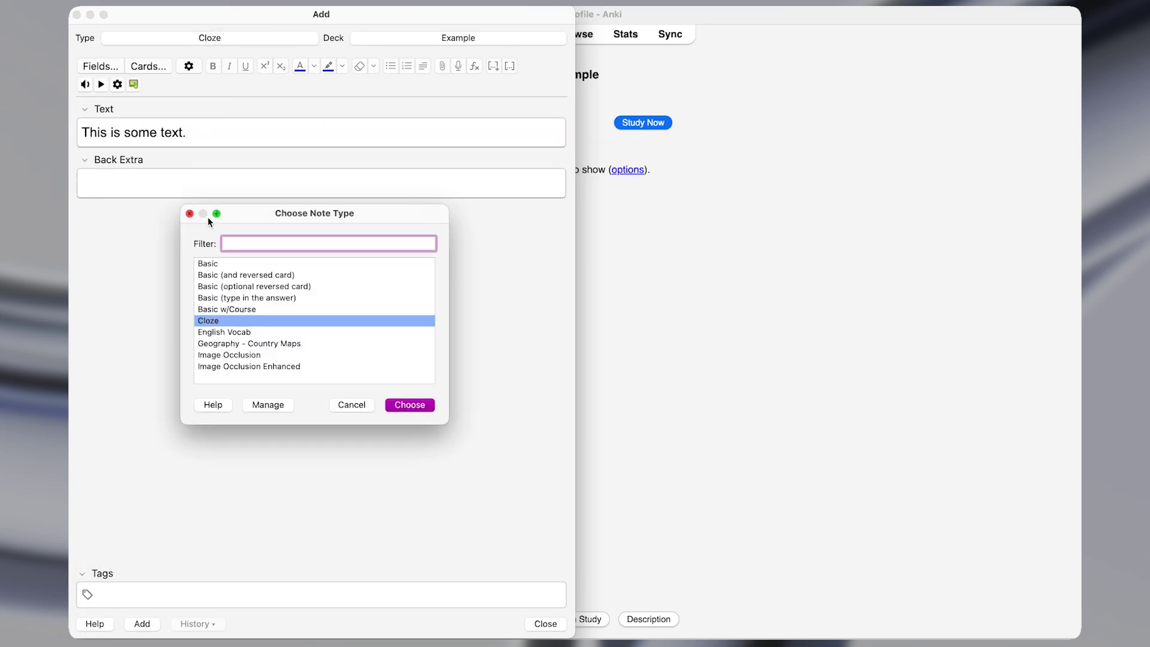
pyautogui.click(219, 265)
pyautogui.click(218, 263)
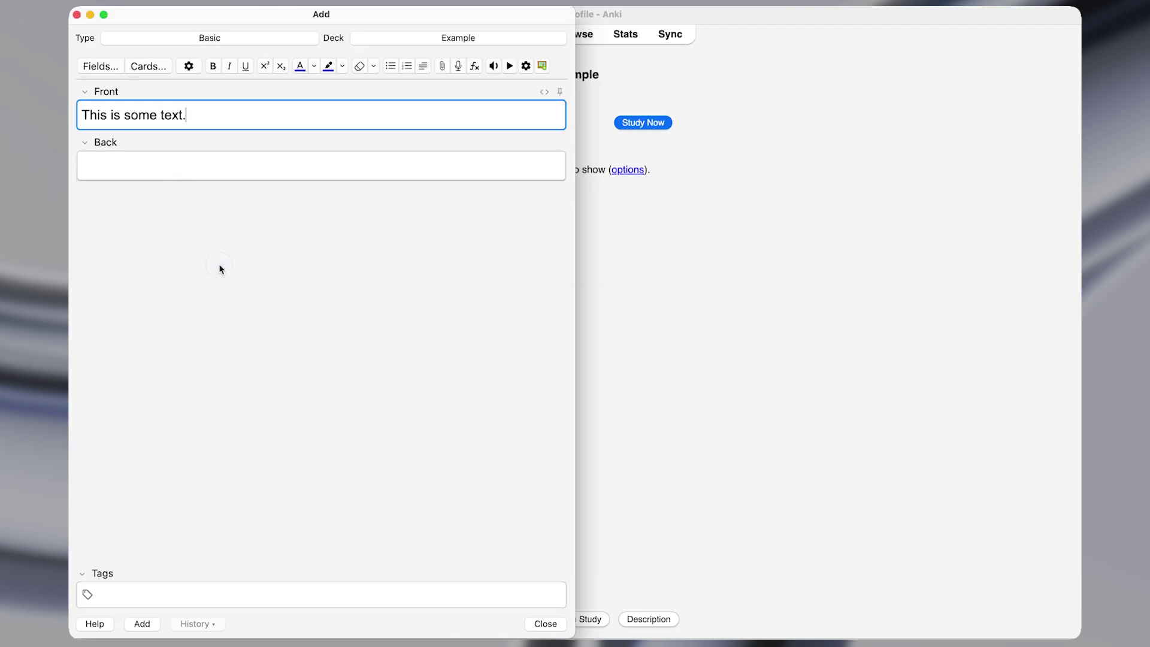
pyautogui.click(231, 36)
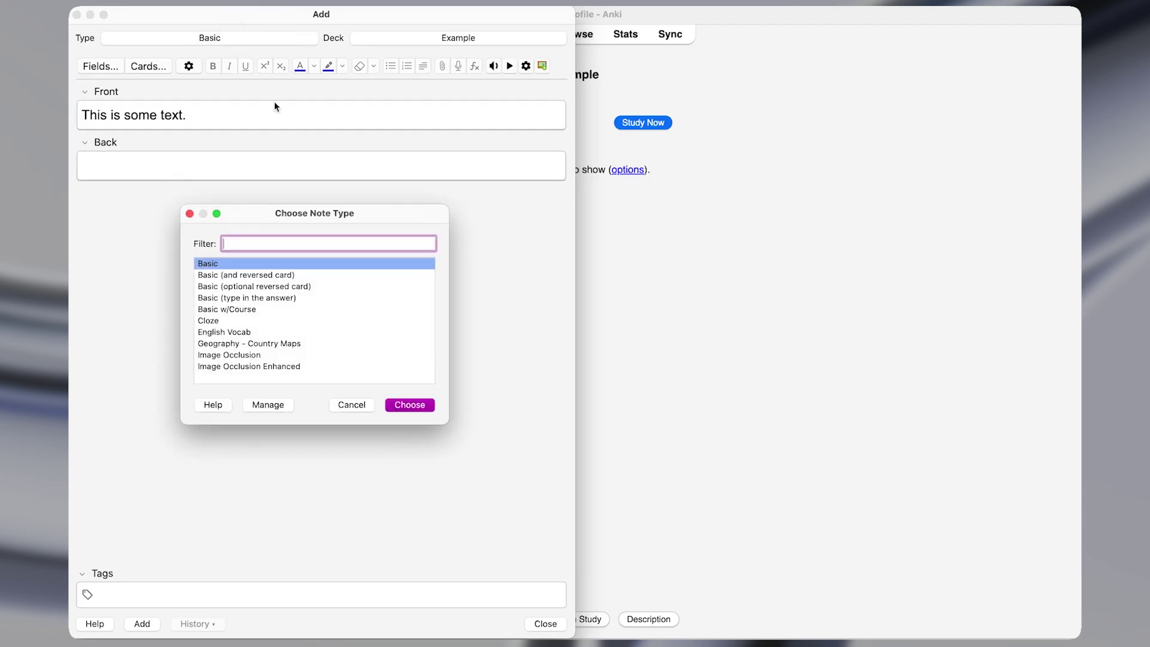
pyautogui.write('eng')
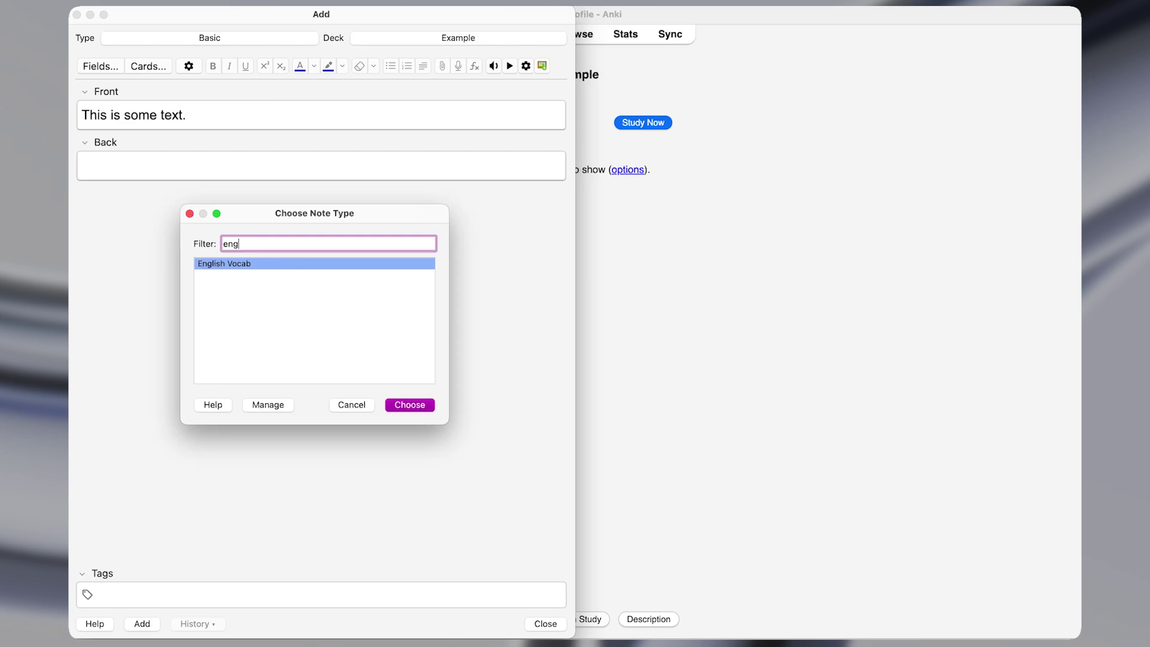
pyautogui.press('Return')
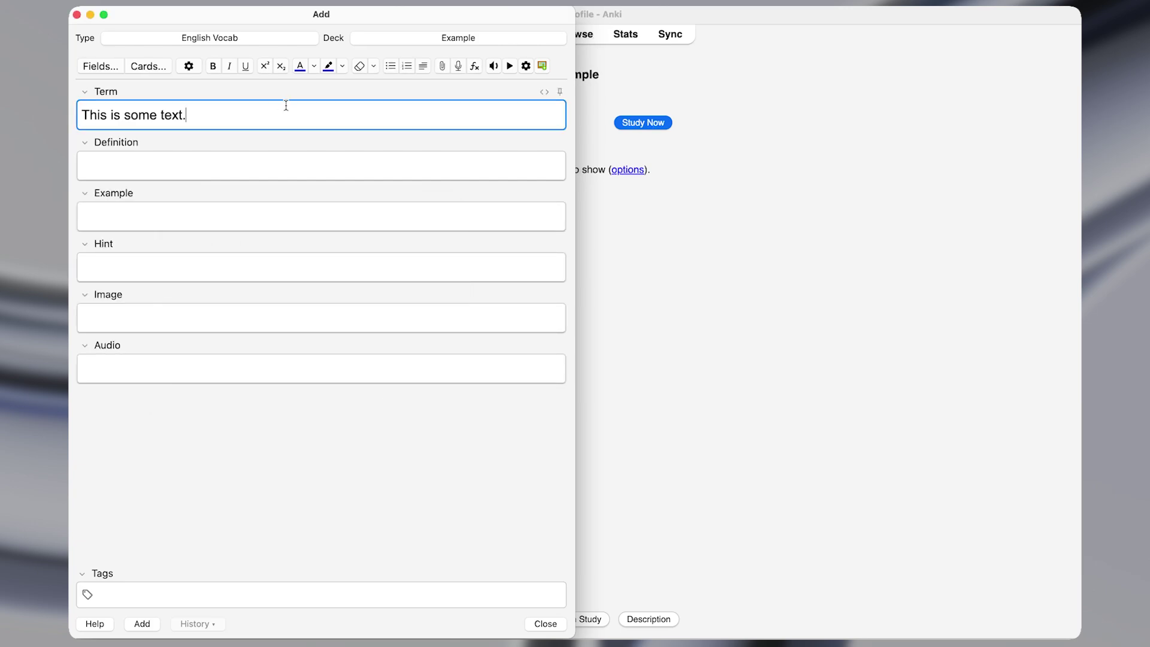
pyautogui.press('alt+super+b')
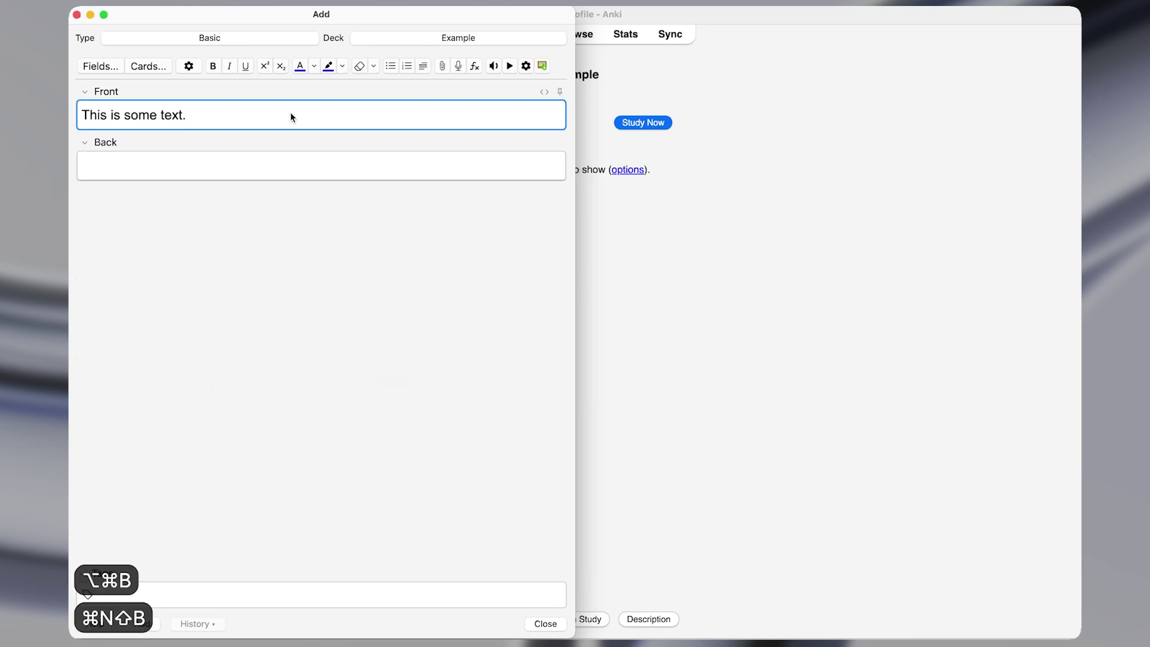
pyautogui.press('alt+super+c')
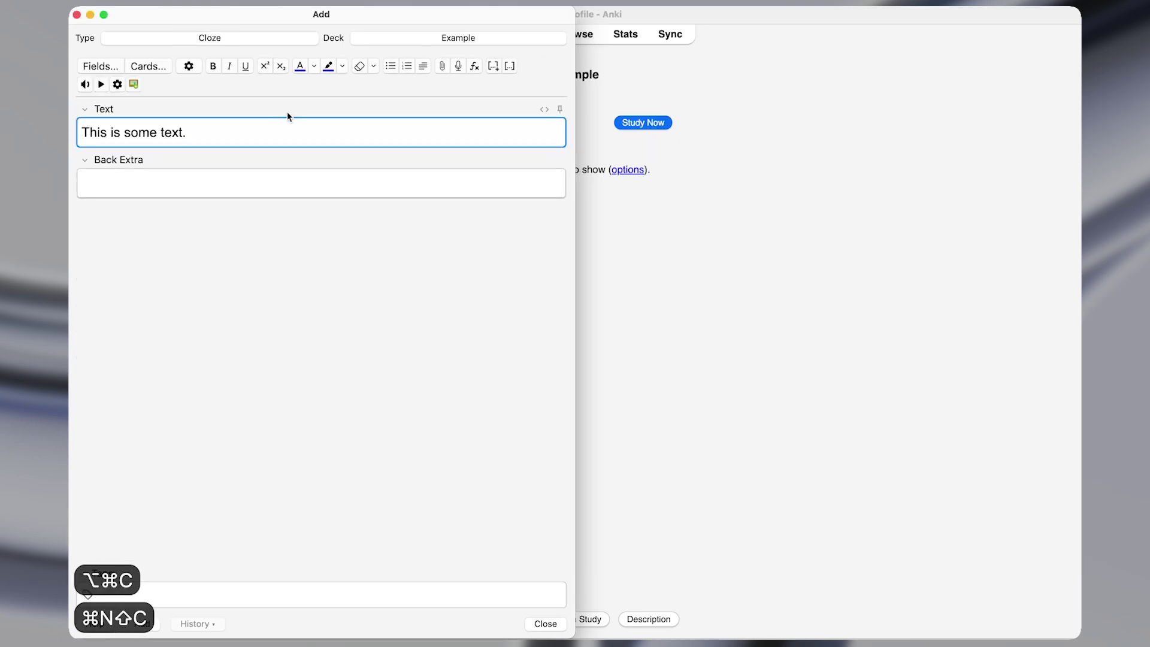
# Step: Open the 1 Change to Basic Note Type macro and inspect its hot key trigger and actions
pyautogui.hotkey('ctrl', 'alt', 'w')
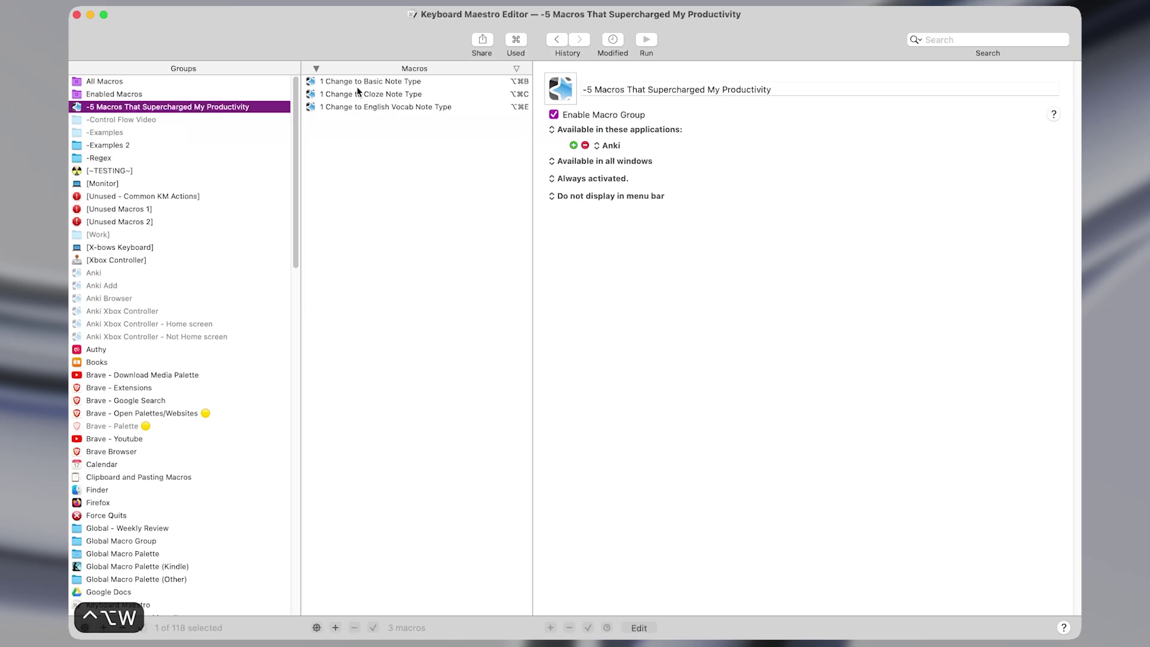
pyautogui.click(357, 82)
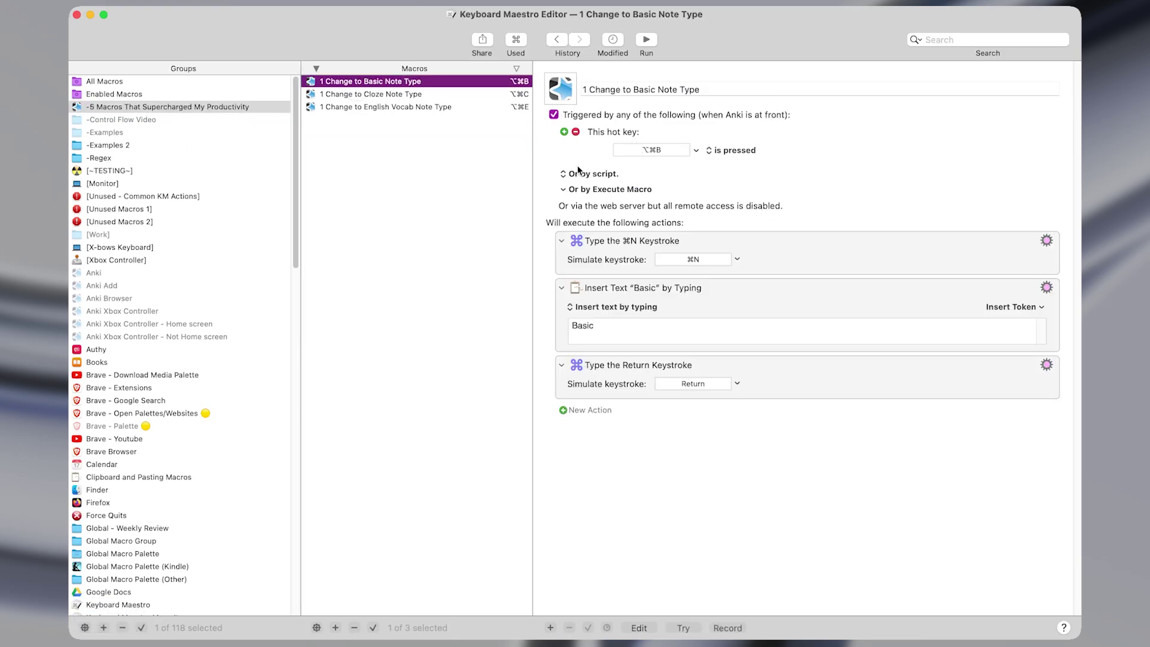
pyautogui.click(564, 132)
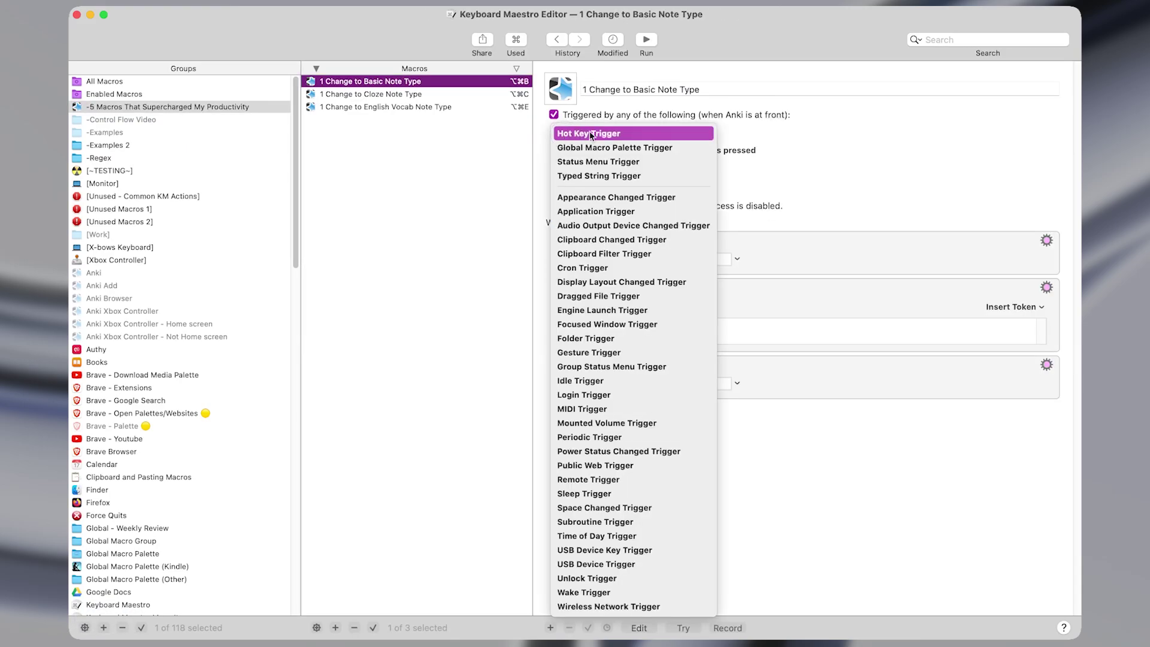
pyautogui.click(729, 158)
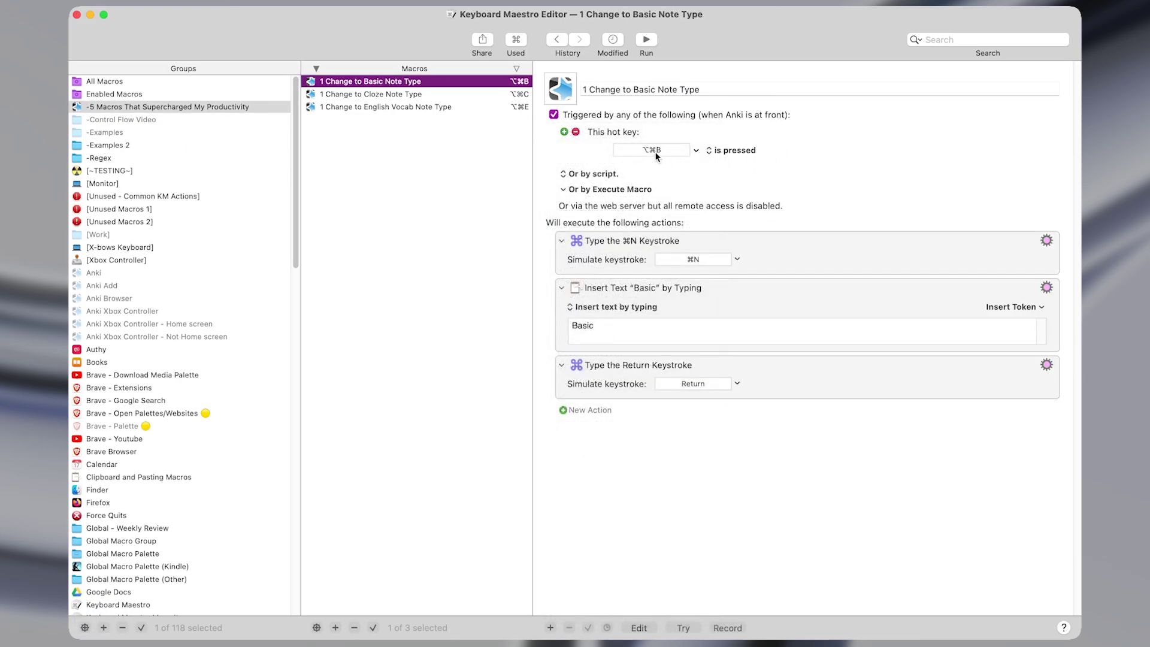
pyautogui.click(636, 150)
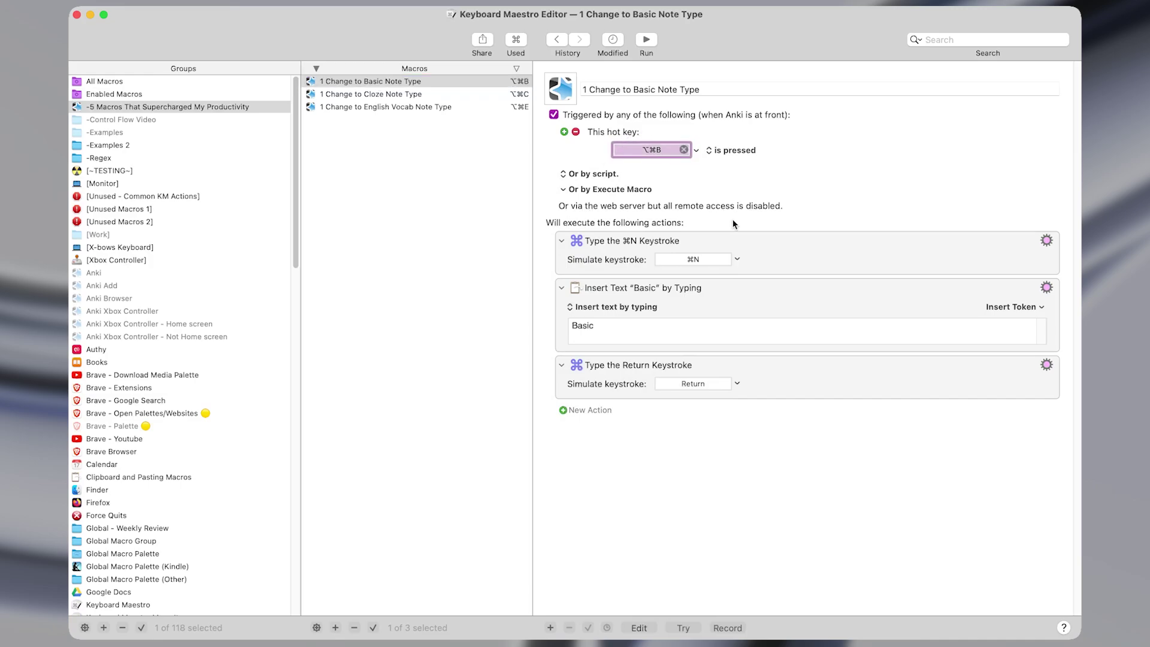
pyautogui.click(734, 243)
# Step: Add a Type Keystroke action to the macro, then undo it
pyautogui.press('super+shift+f')
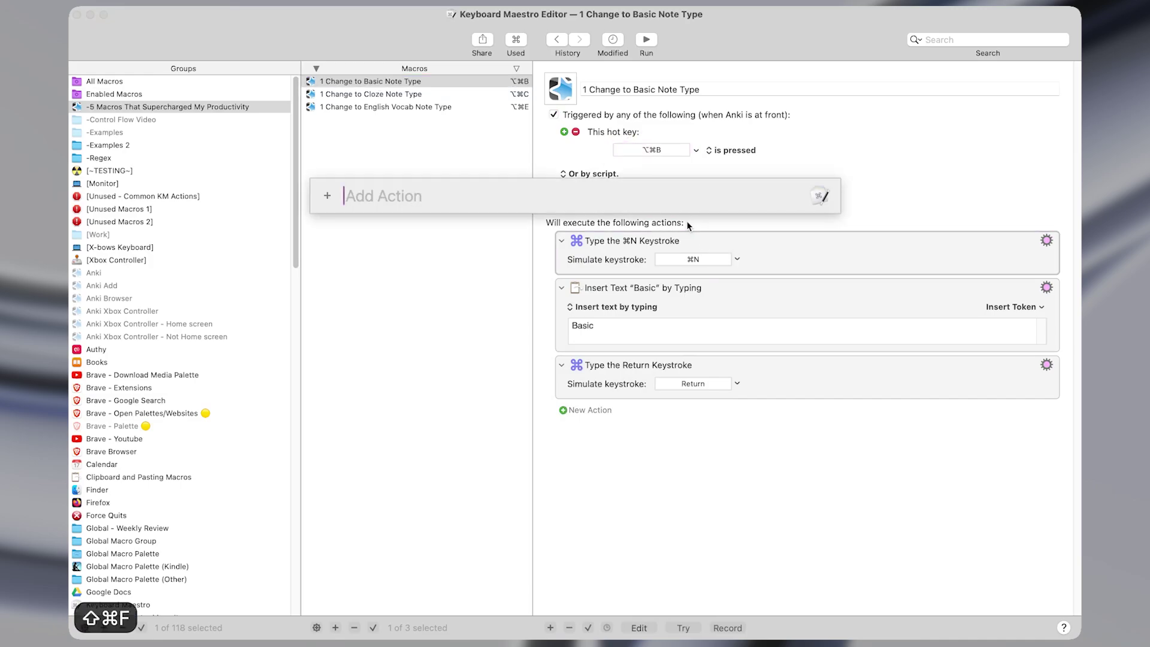
pyautogui.write('typ')
pyautogui.press('Return')
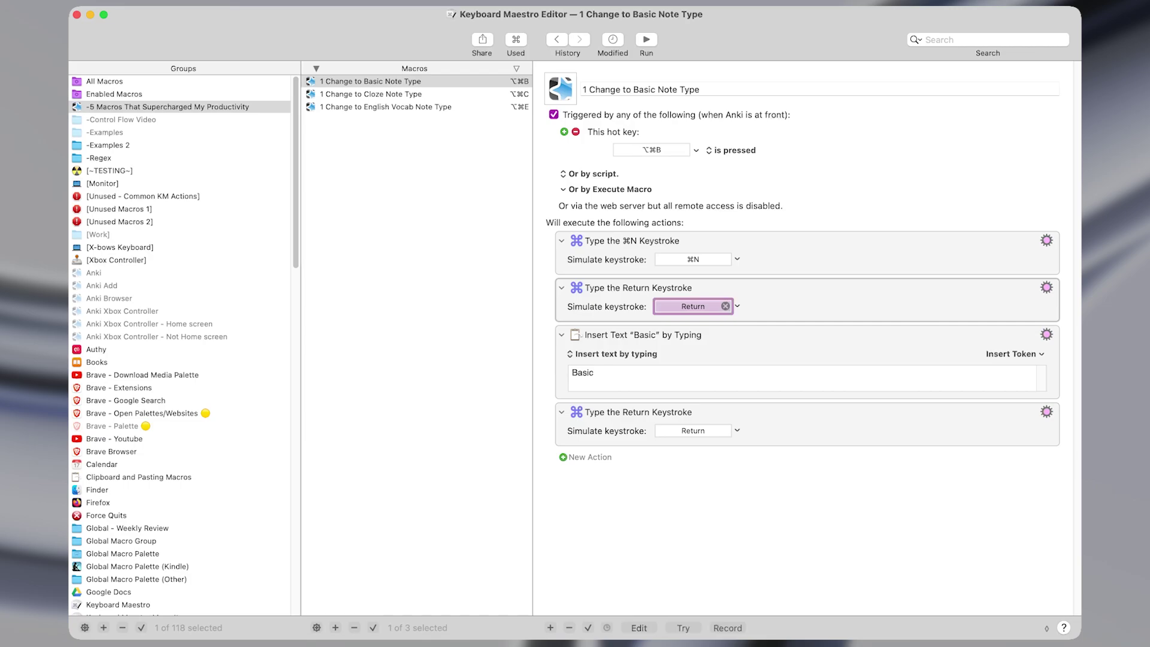
pyautogui.press('super+z')
pyautogui.press('super+z')
pyautogui.click(789, 303)
pyautogui.press('super+z')
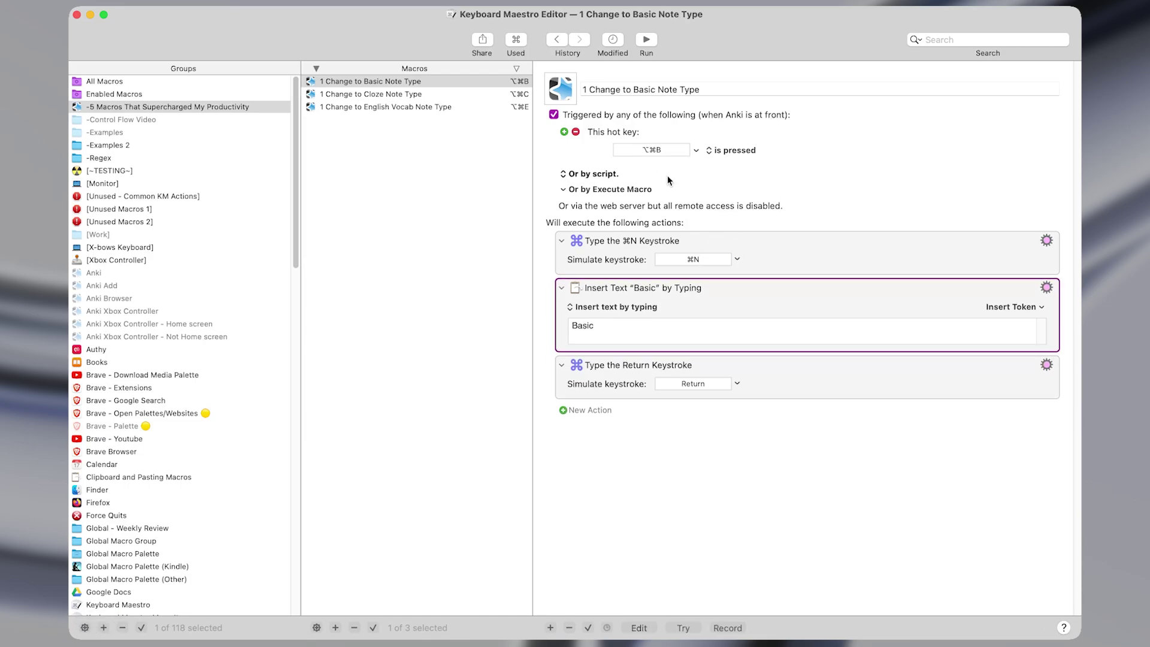
# Step: Check Anki's note type chooser, keep the note as Cloze, and return to the editor
pyautogui.hotkey('ctrl', 'alt', 'e')
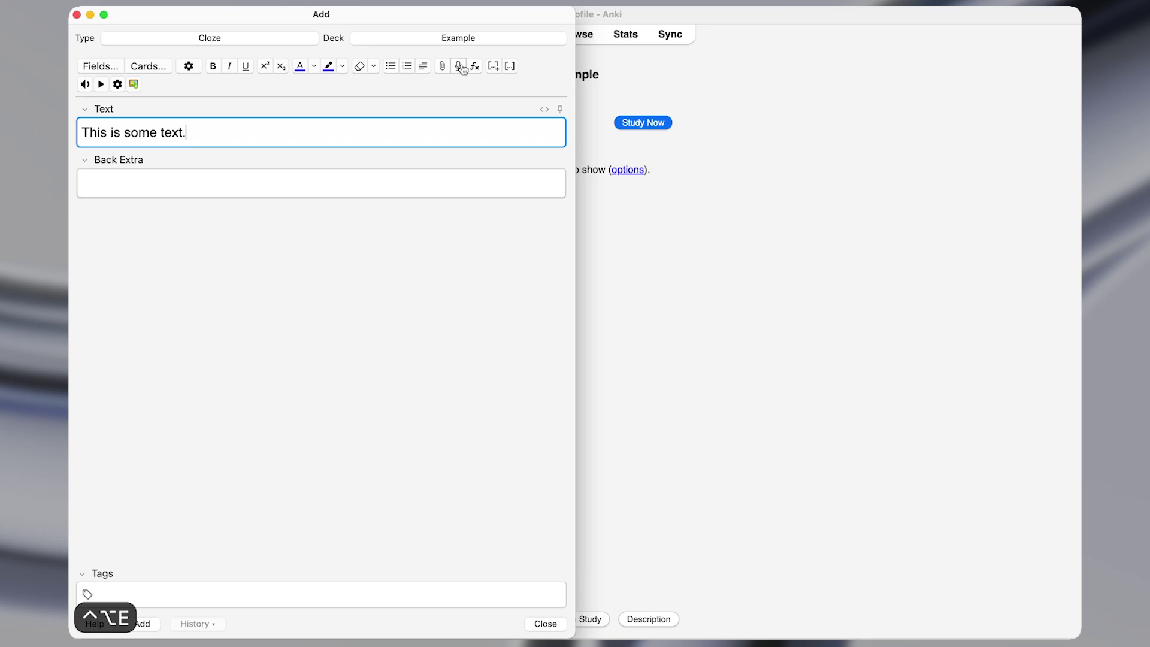
pyautogui.press('super+n')
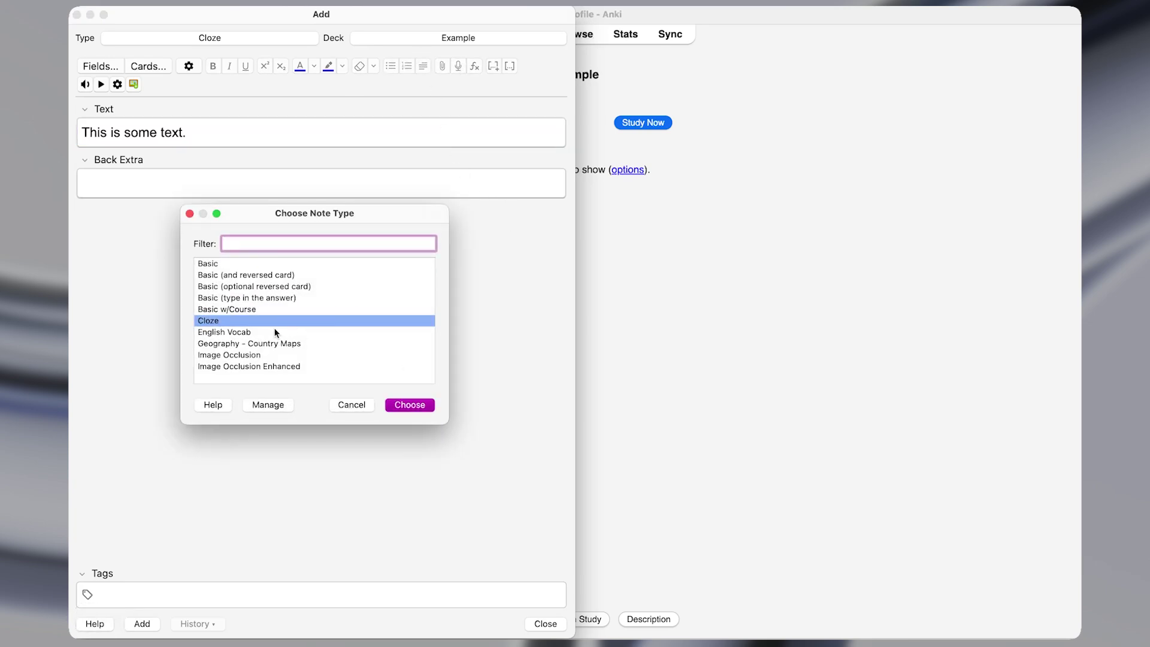
pyautogui.press('Escape')
pyautogui.hotkey('ctrl', 'alt', 'w')
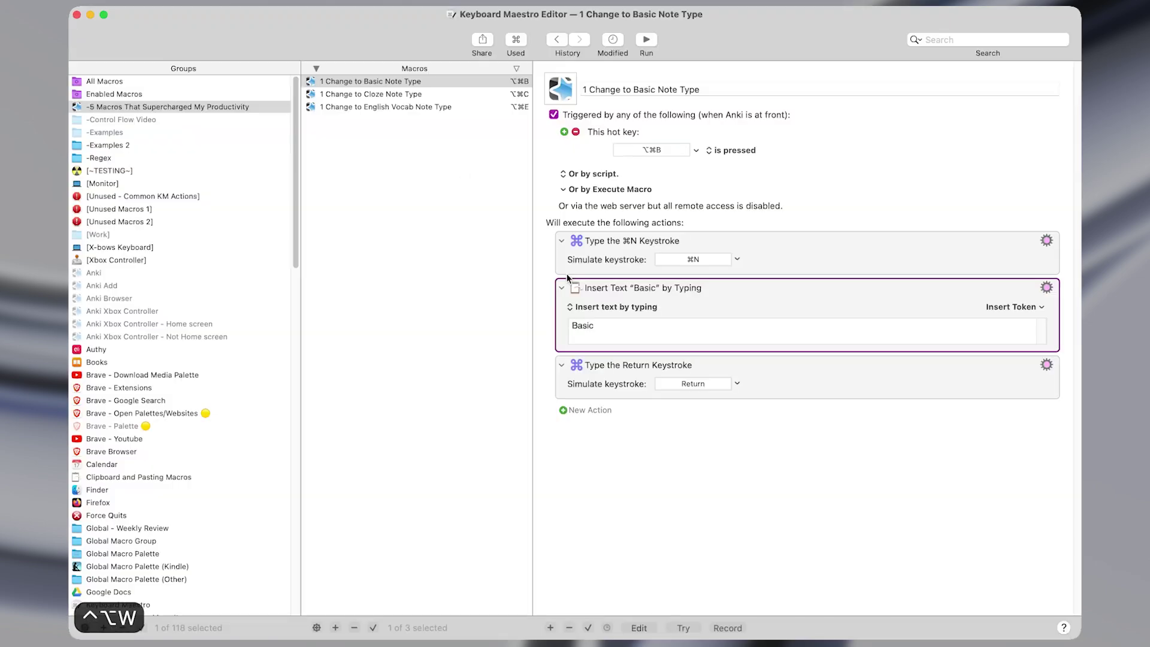
# Step: Add and delete an empty Insert Text action, leaving the Type Return step selected
pyautogui.press('shift+super+f')
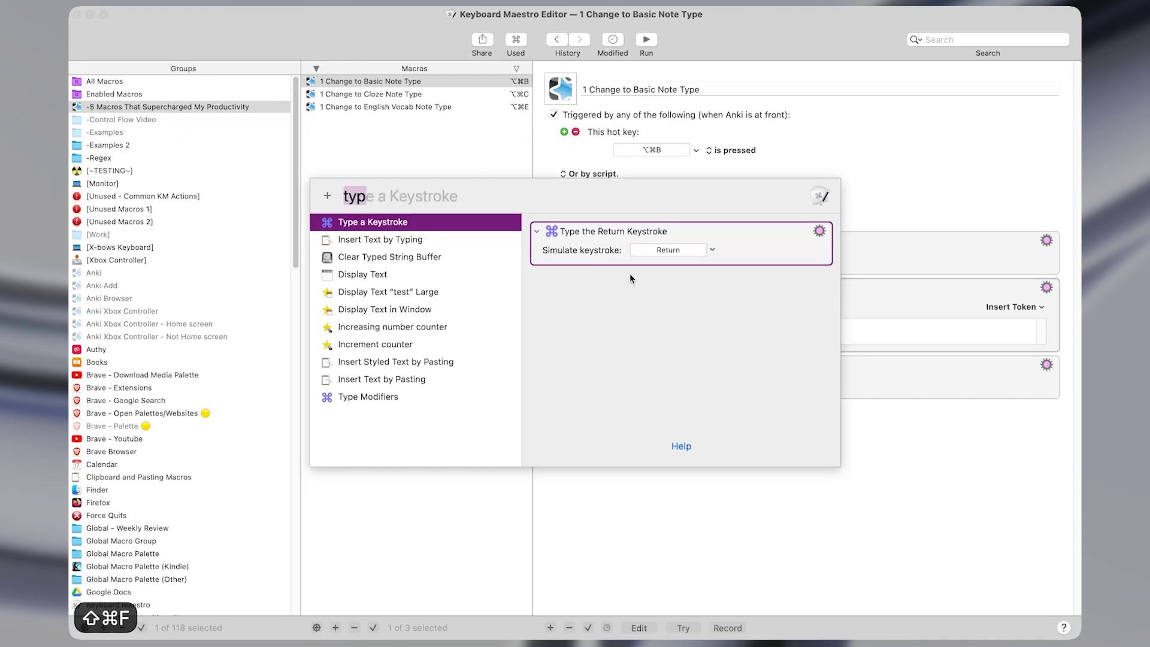
pyautogui.write('inse')
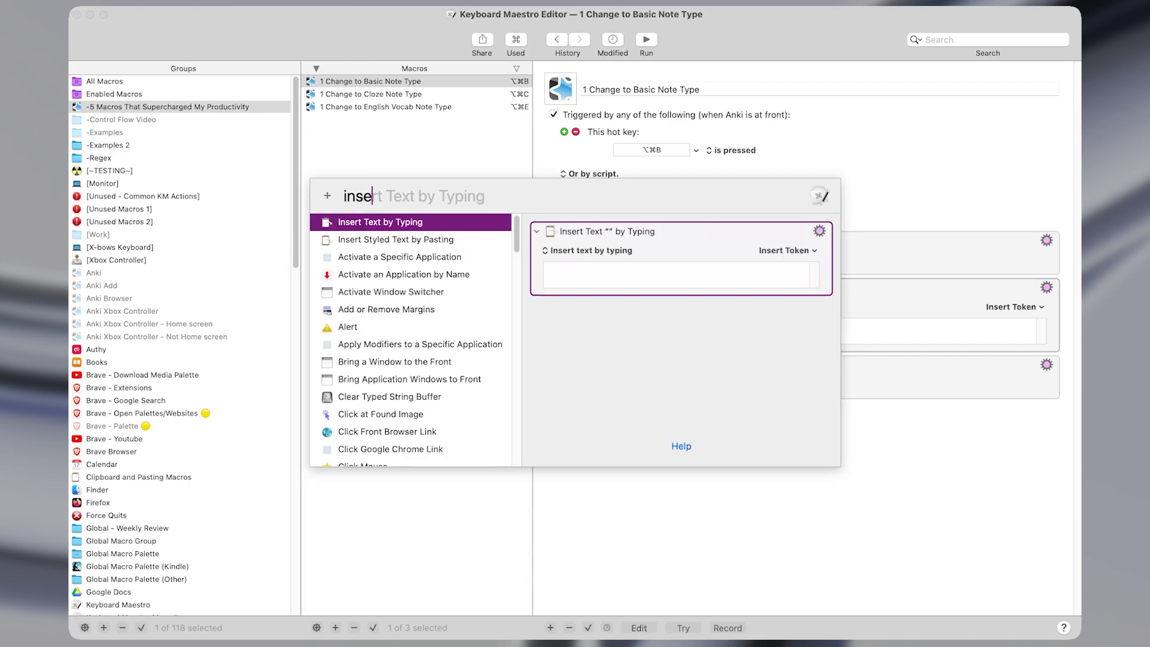
pyautogui.press('Return')
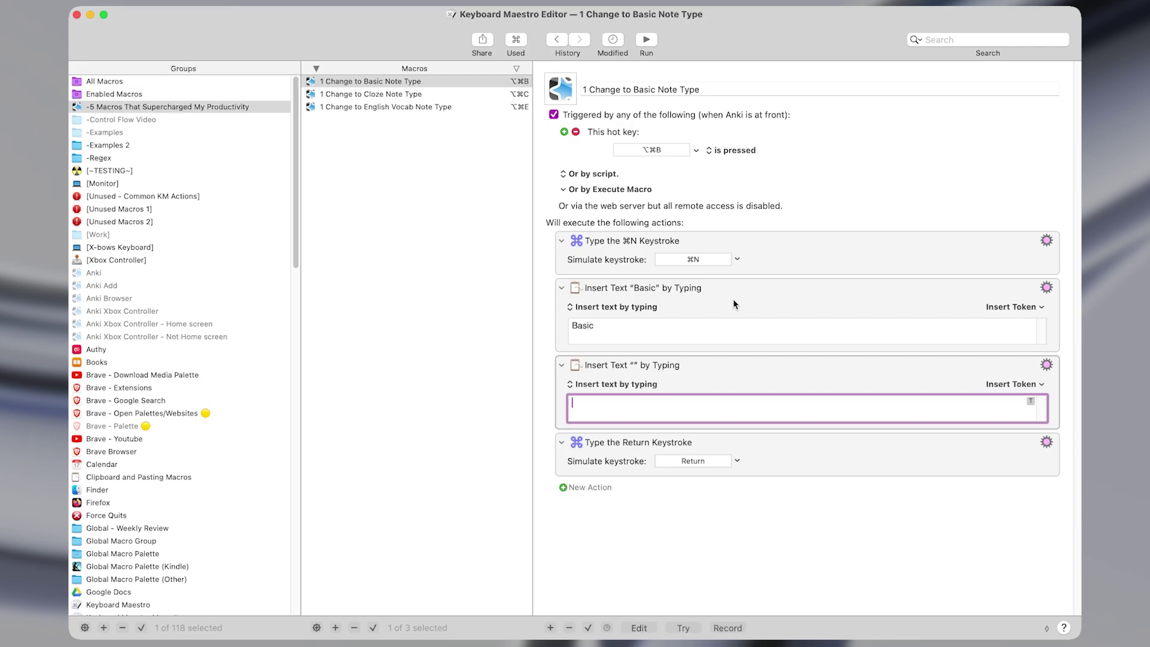
pyautogui.press('Delete')
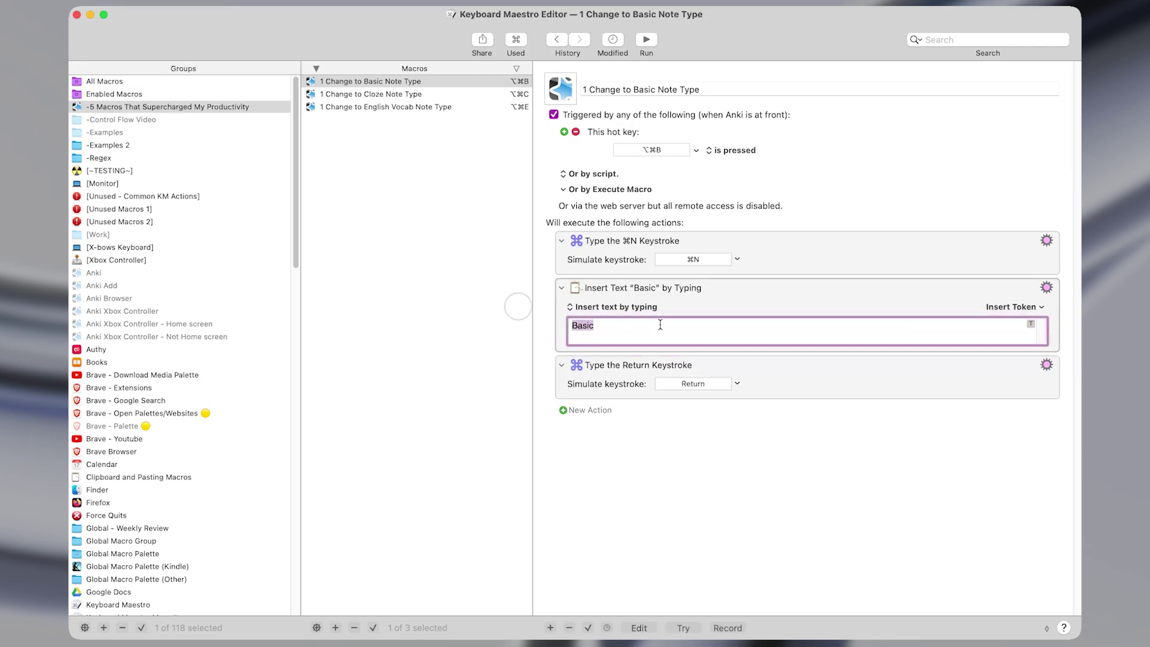
pyautogui.click(691, 387)
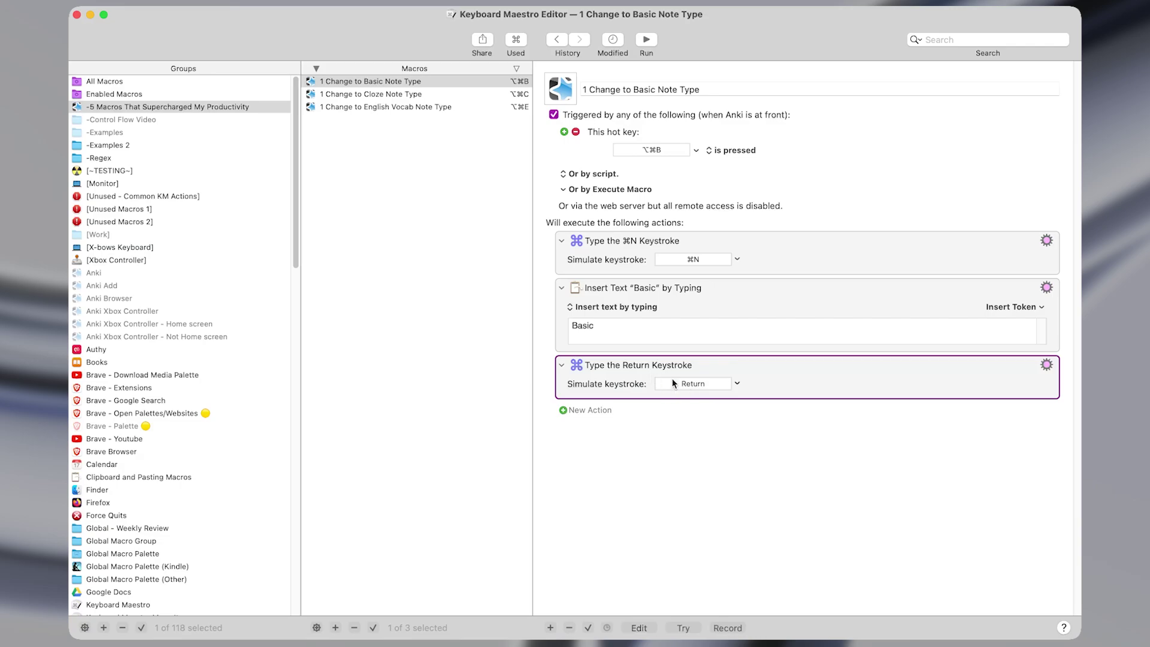
# Step: Test in Anki by switching the Cloze note to Basic
pyautogui.hotkey('ctrl', 'alt', 'e')
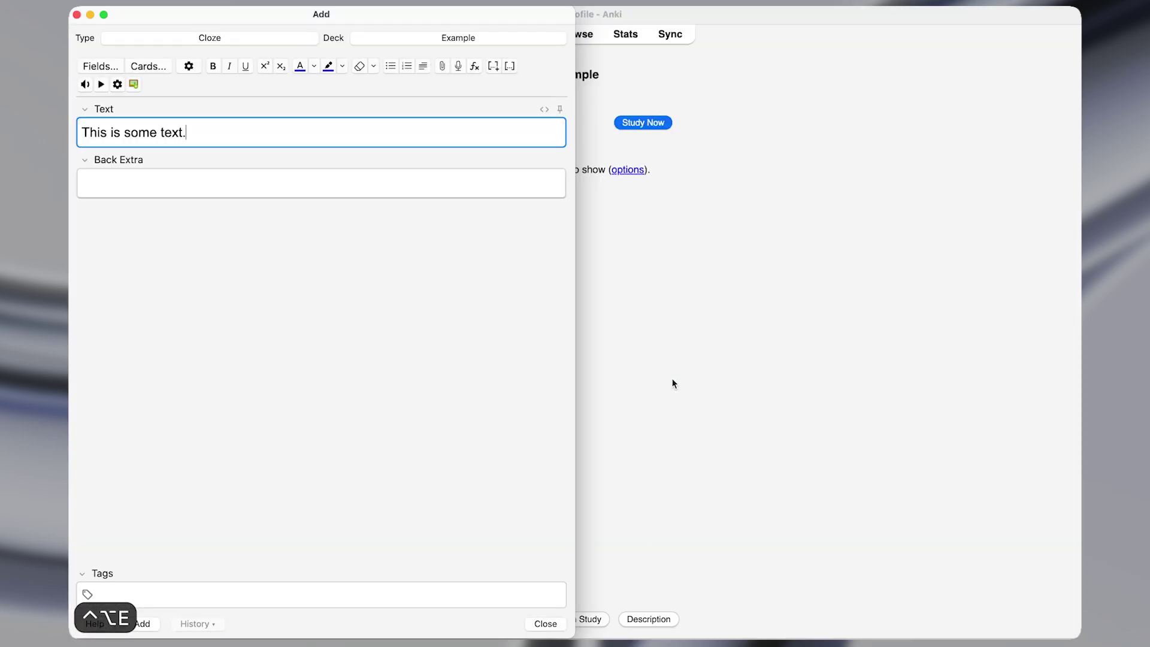
pyautogui.press('super+n')
pyautogui.write('basic')
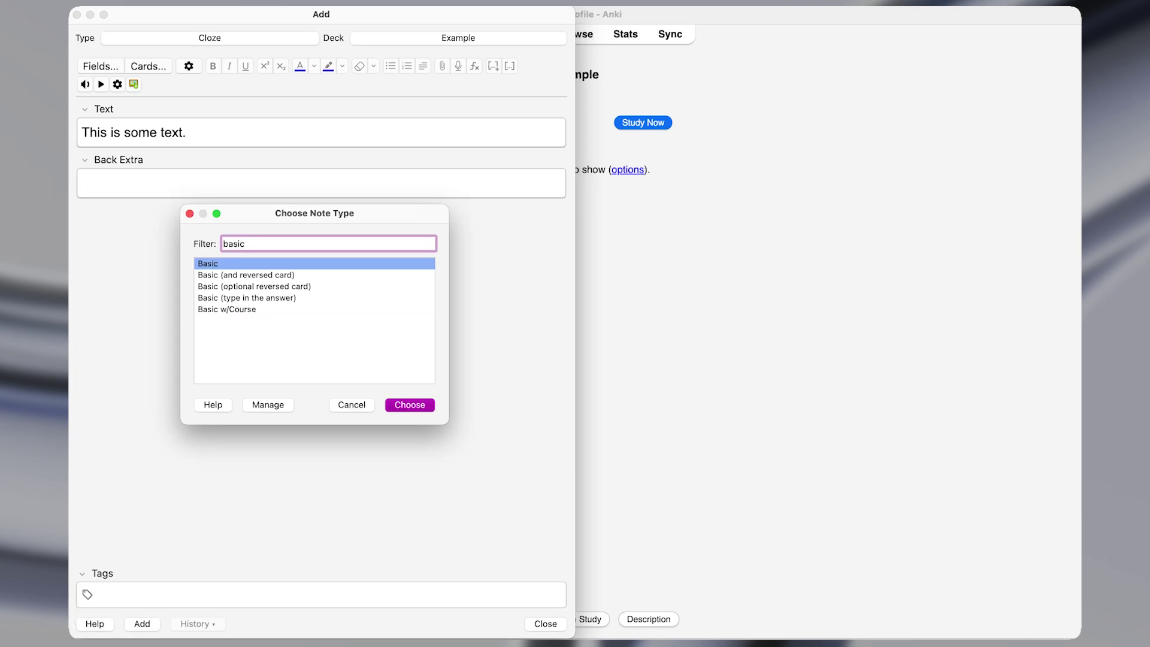
pyautogui.press('Return')
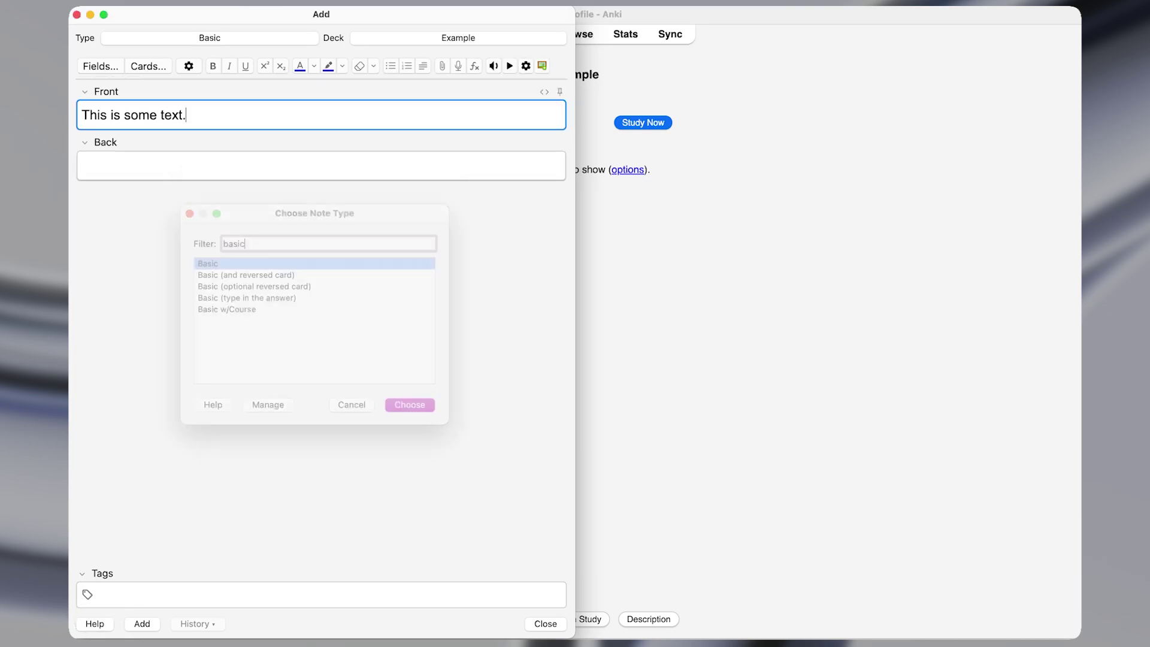
# Step: Inspect the 'Cloze' text in 1 Change to Cloze Note Type, then open 1 Change to English Vocab Note Type
pyautogui.hotkey('ctrl', 'alt', 'w')
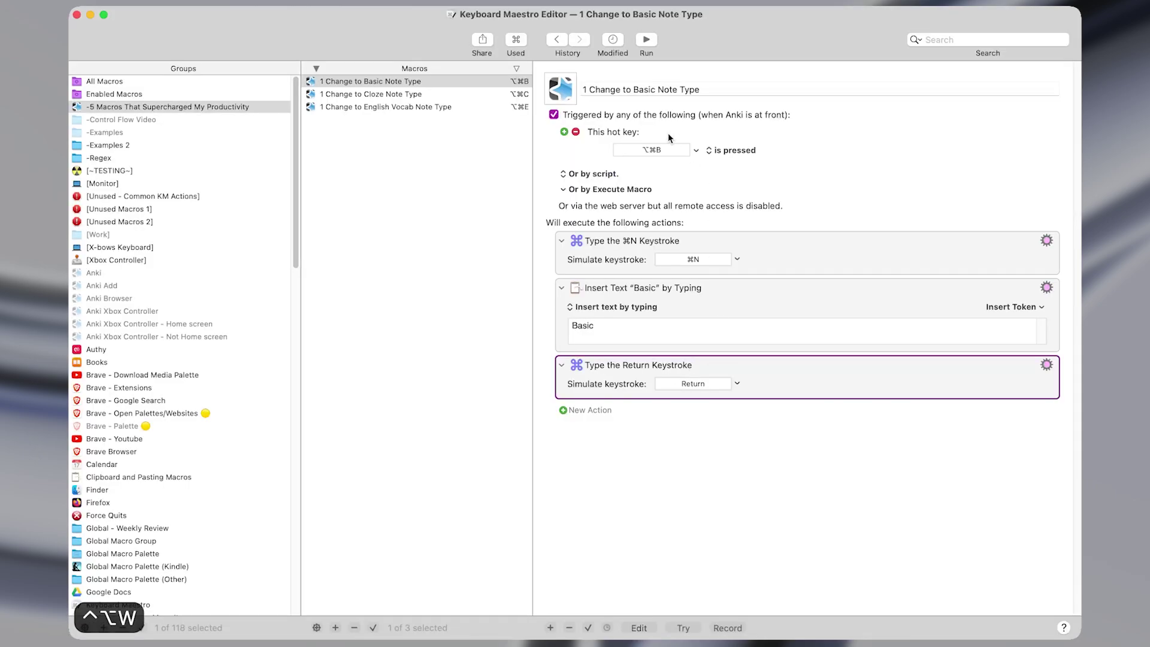
pyautogui.click(514, 96)
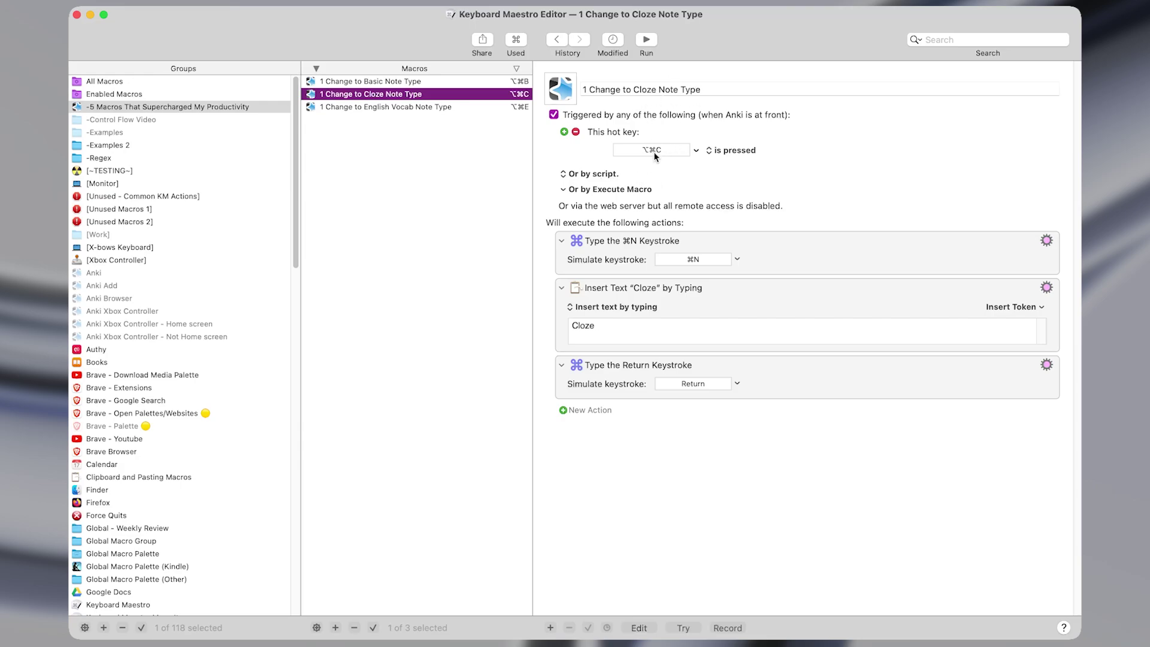
pyautogui.moveTo(596, 326); pyautogui.dragTo(553, 328)
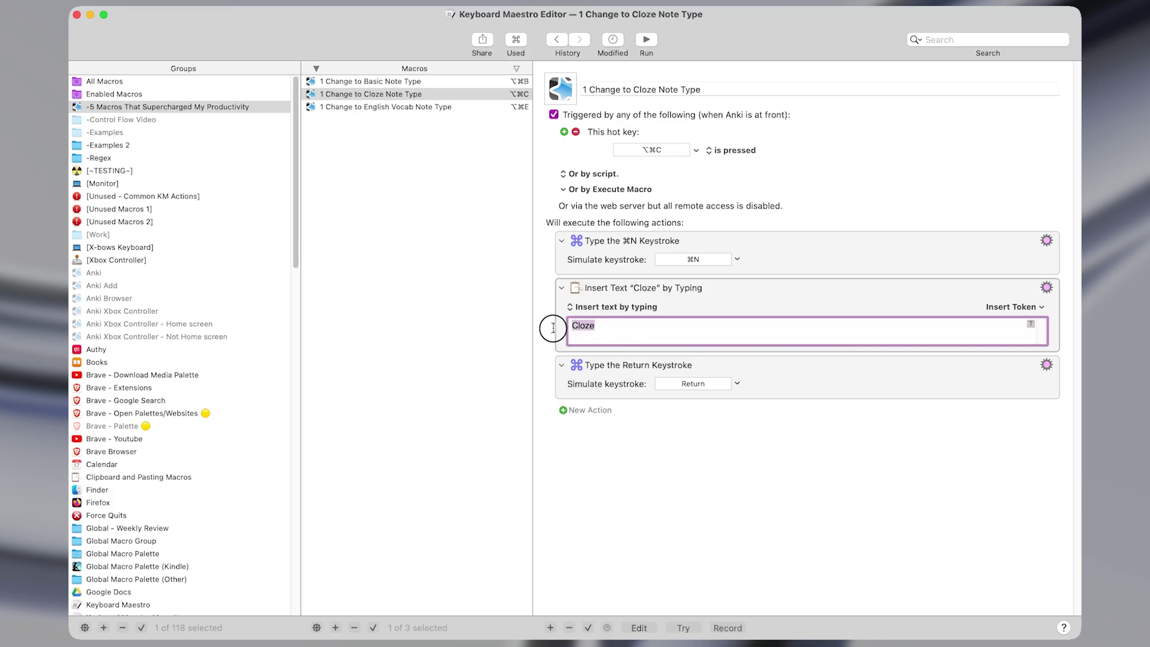
pyautogui.click(448, 108)
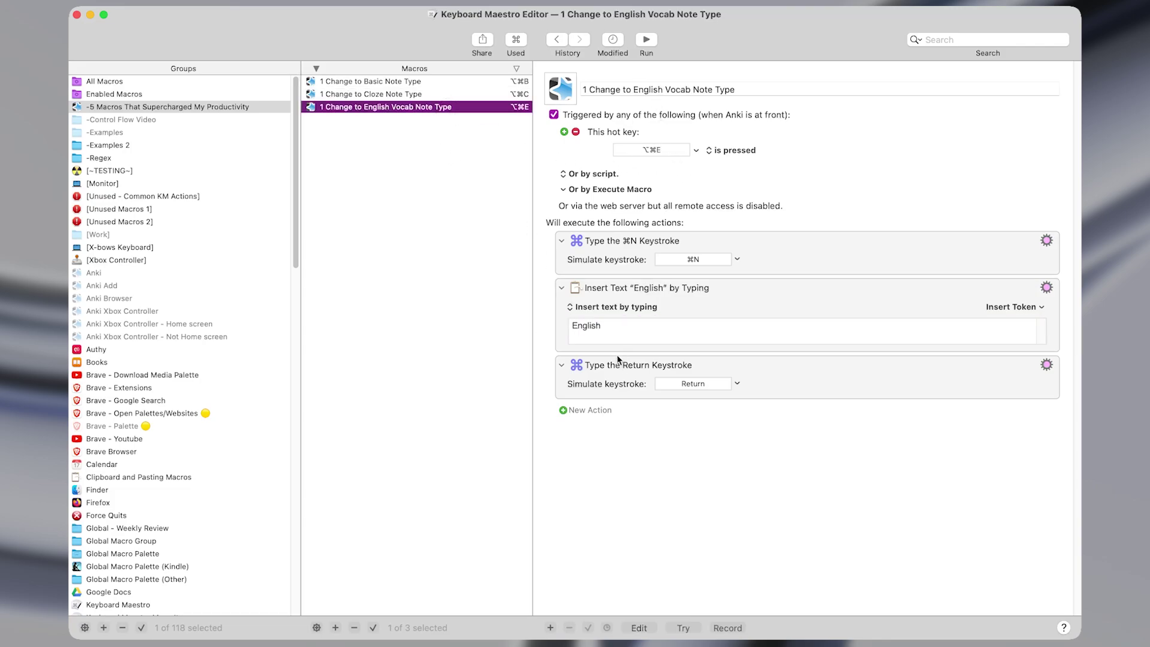
# Step: Select the English Vocab macro's 'English' insert-text field and its action box
pyautogui.click(616, 329)
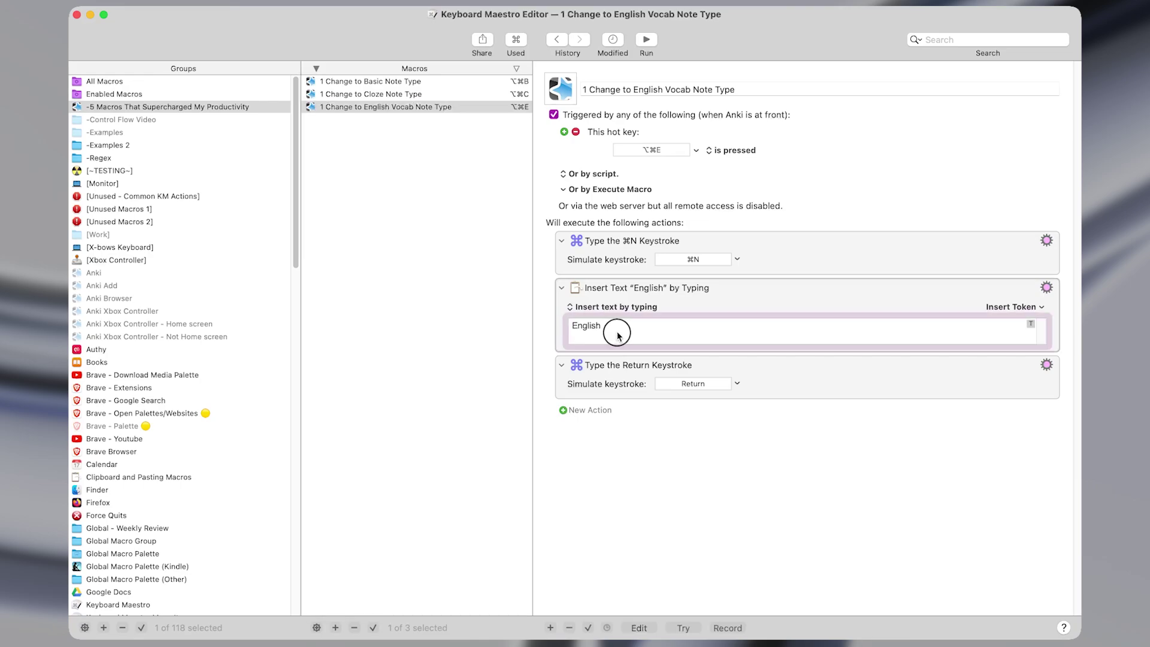
pyautogui.click(735, 315)
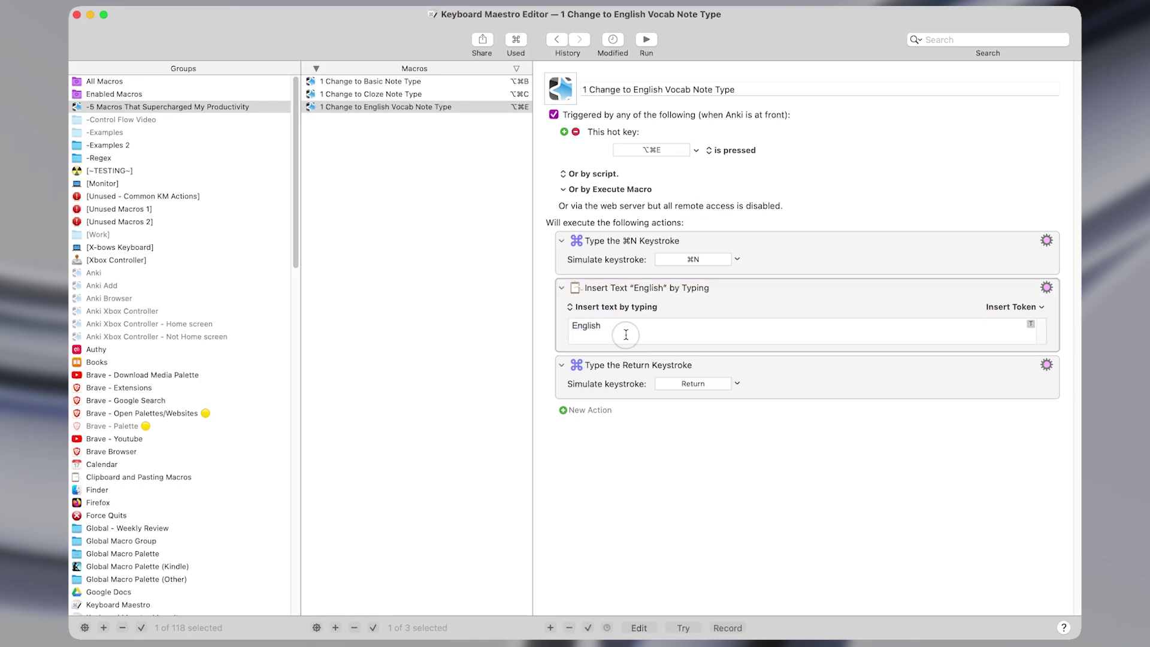
pyautogui.click(727, 323)
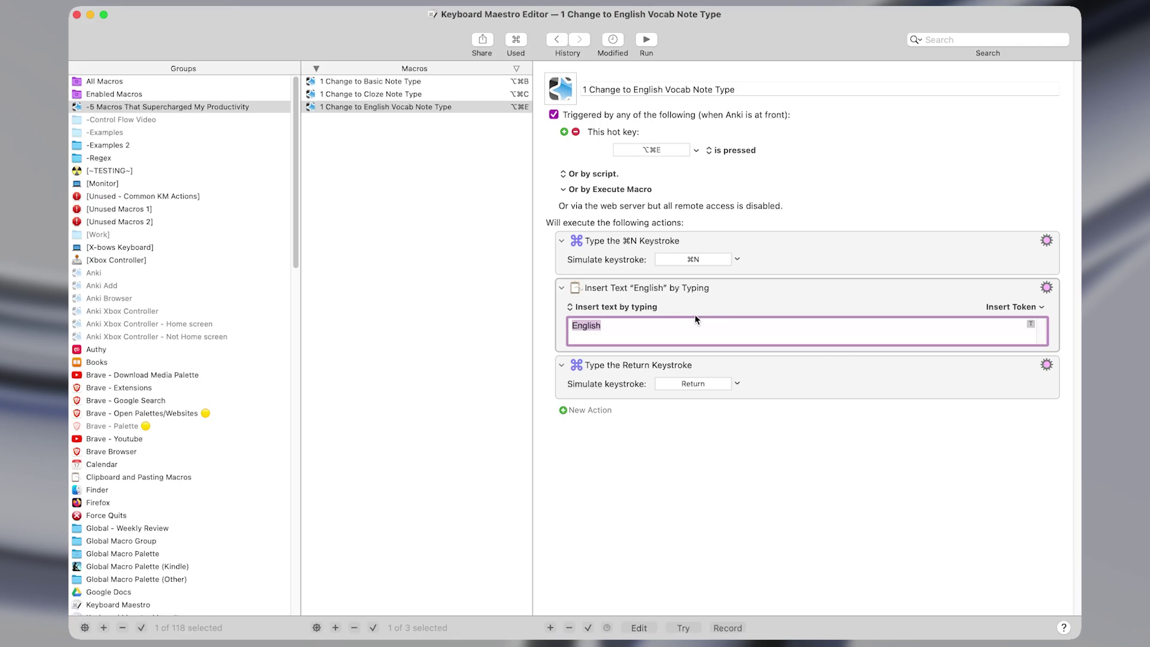
# Step: Switch the Anki note's type to English Vocab
pyautogui.hotkey('ctrl', 'alt', 'e')
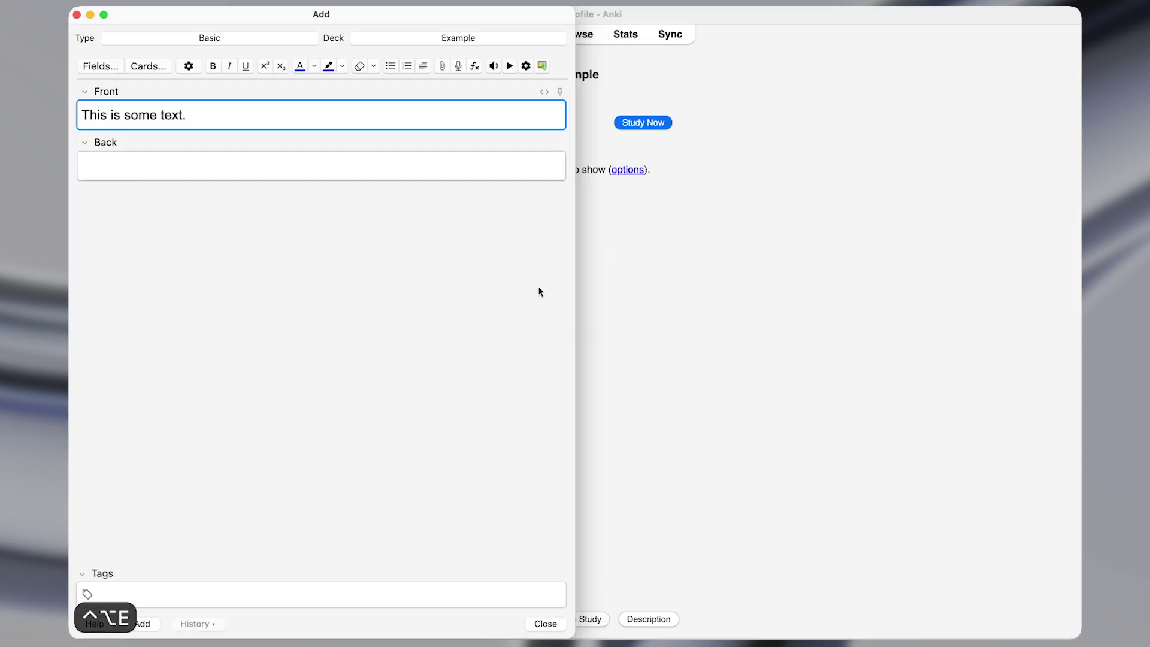
pyautogui.press('super+n')
pyautogui.write('en')
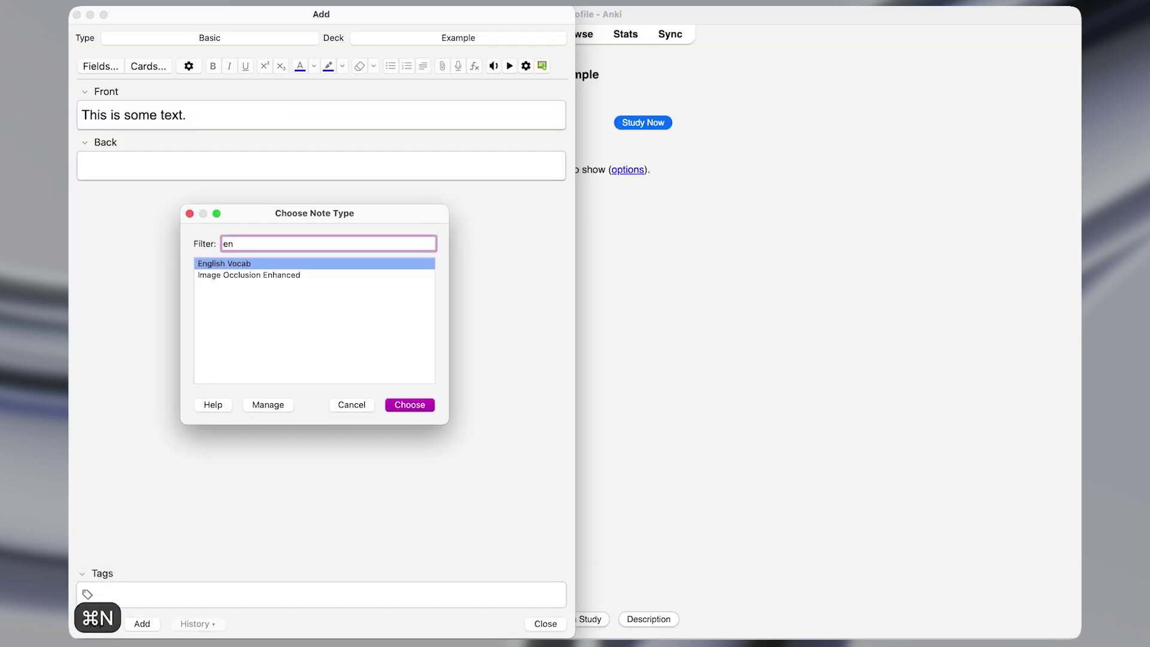
pyautogui.press('Return')
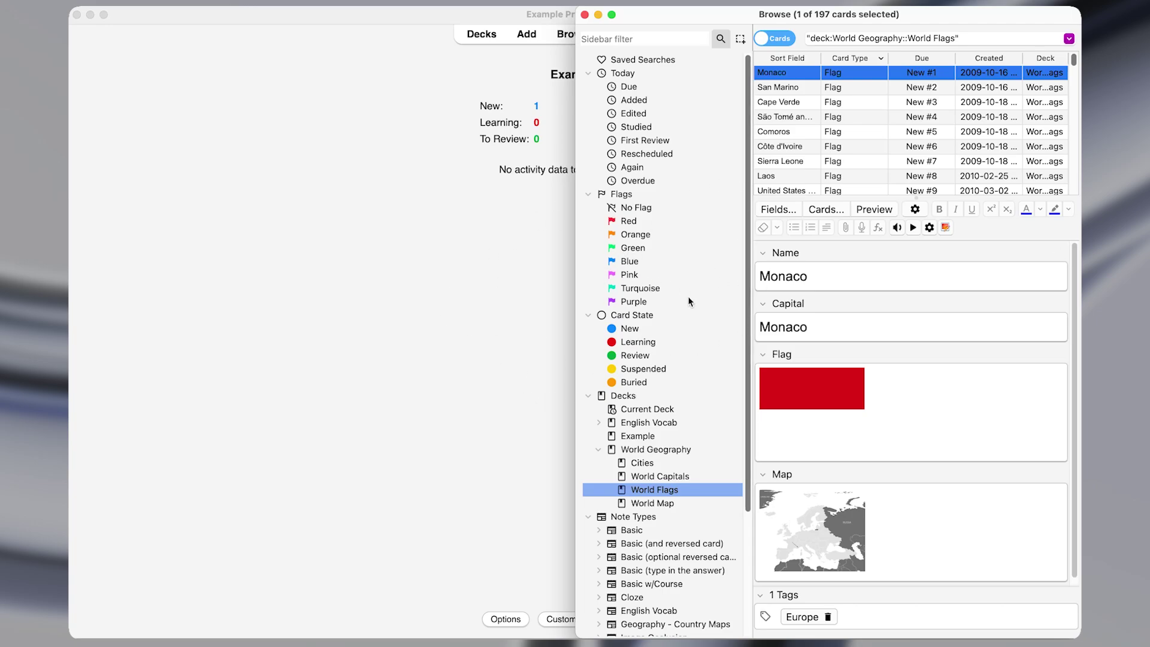
# Step: Close the Browse and Add windows, show the deck list, then quit Anki
pyautogui.press('super+w')
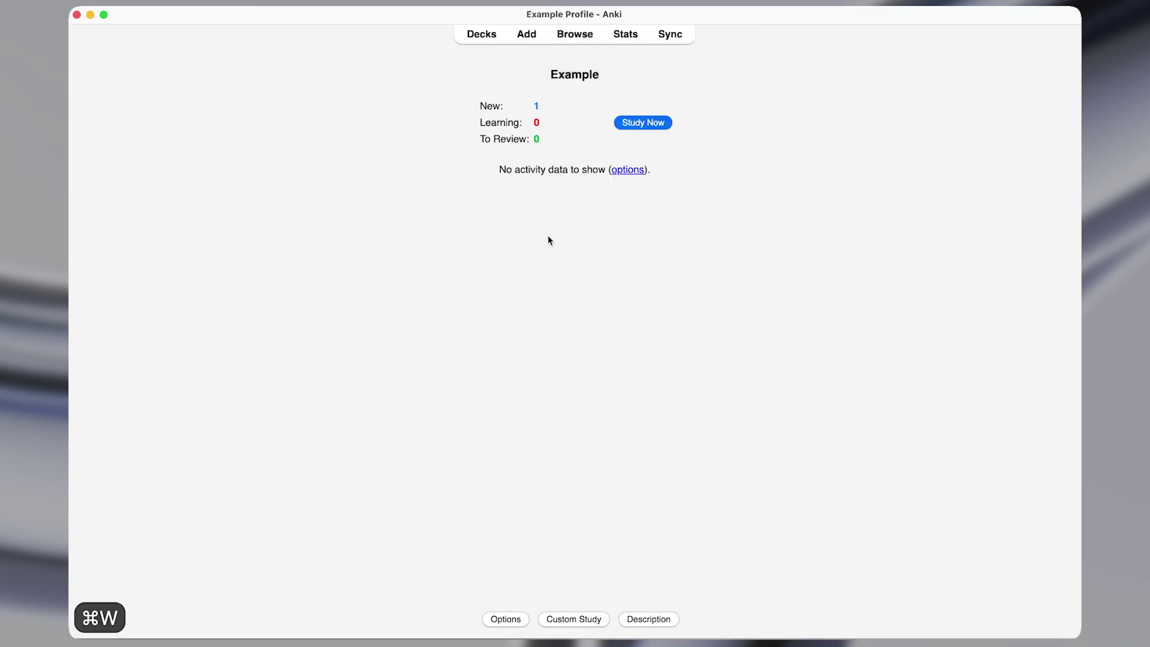
pyautogui.click(522, 301)
pyautogui.press('a')
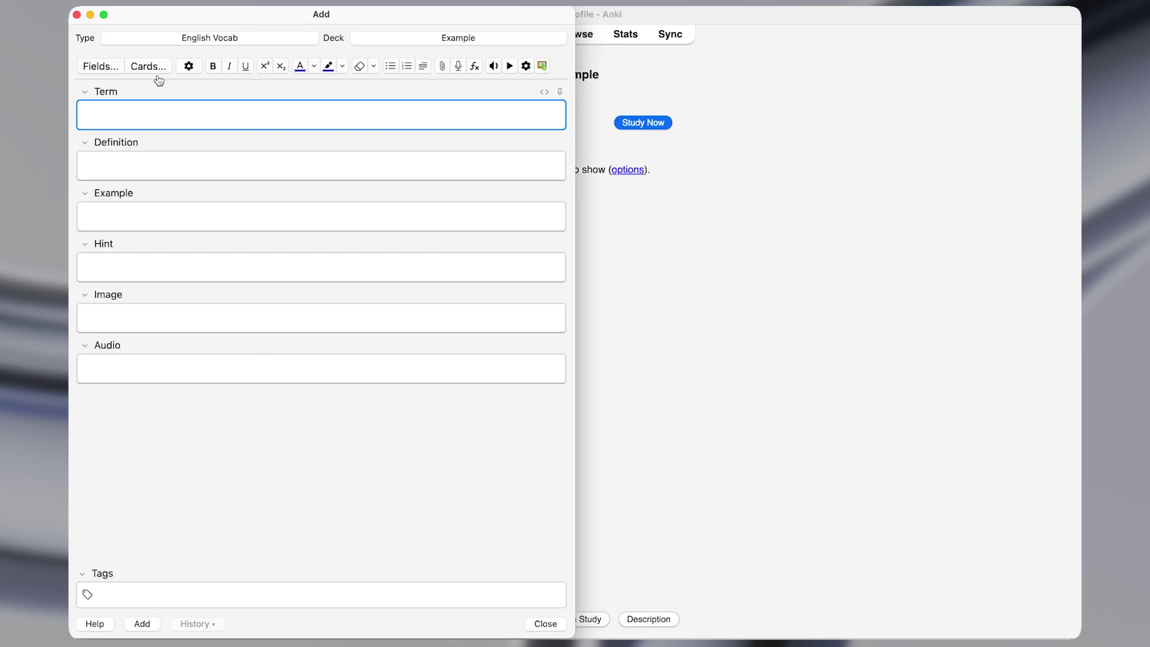
pyautogui.press('super+w')
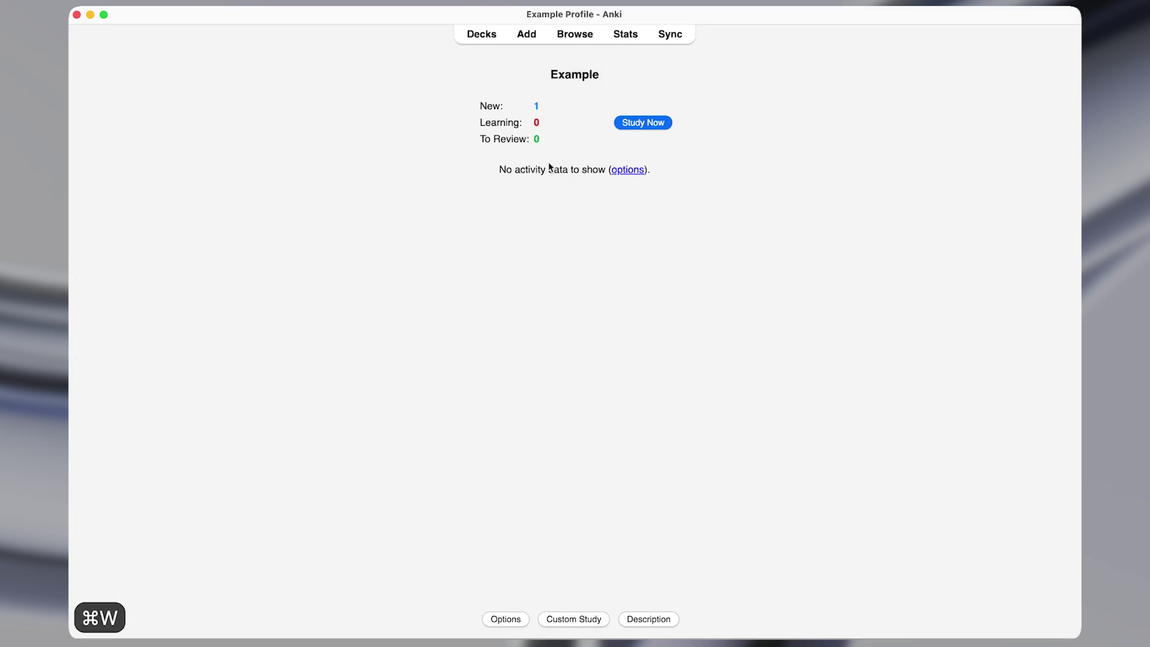
pyautogui.press('d')
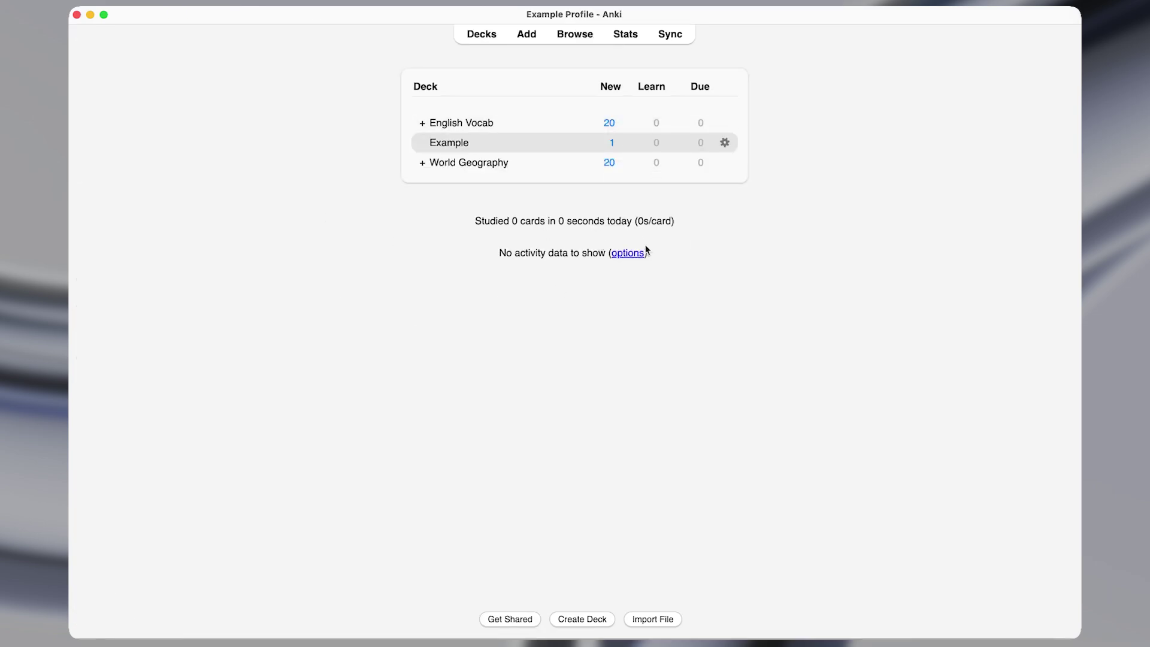
pyautogui.press('super+w')
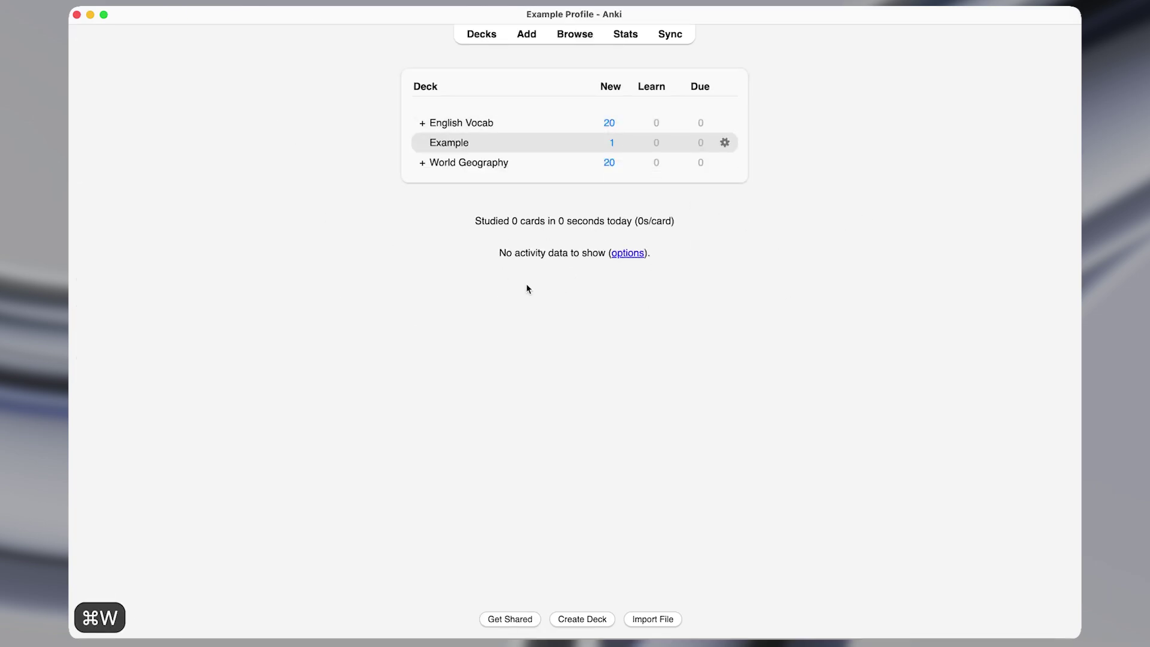
pyautogui.press('super+w')
pyautogui.press('super+w')
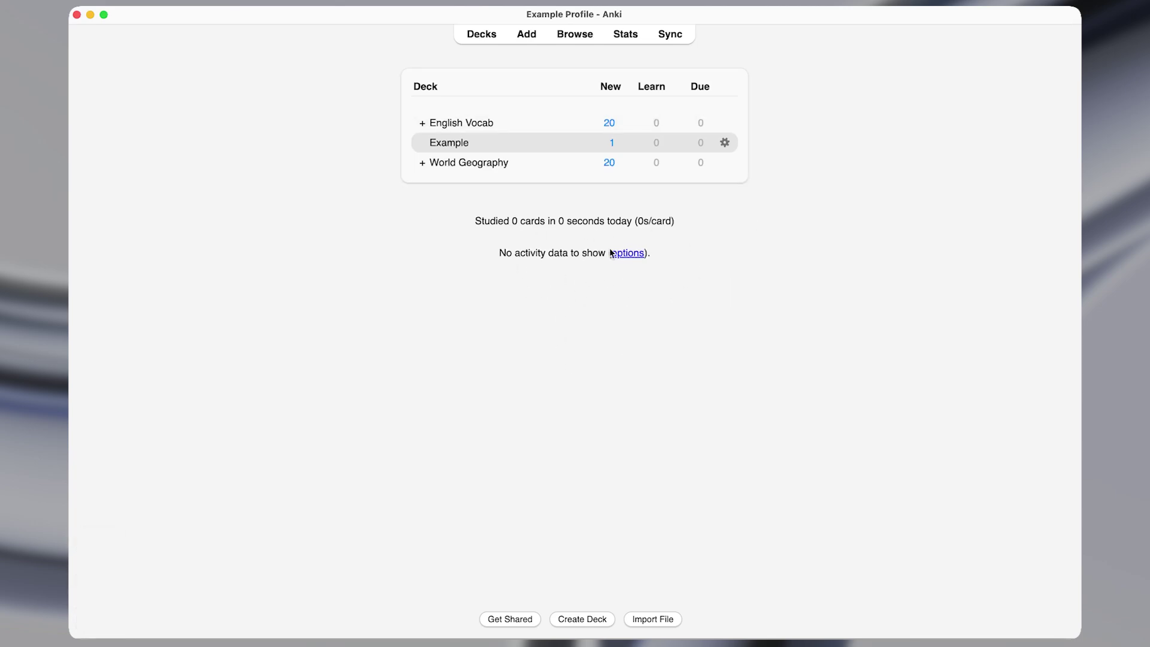
pyautogui.press('super+q')
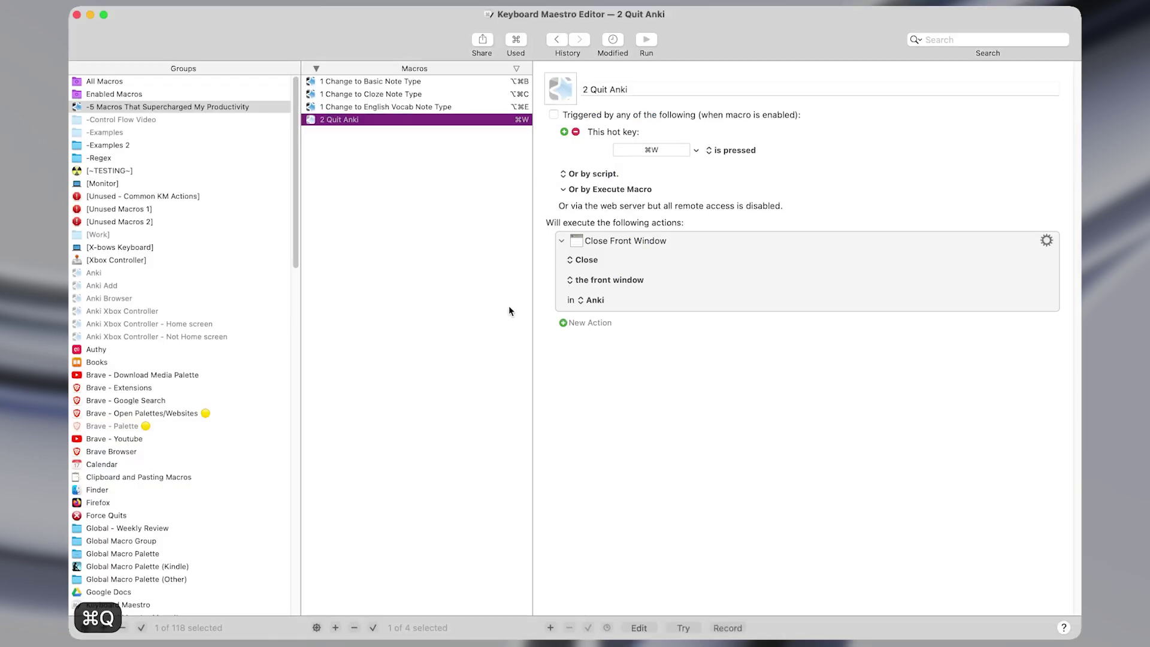
# Step: Close Anki's front window, then enable the 2 Quit Anki macro and select its Close Front Window step
pyautogui.hotkey('ctrl', 'alt', 'e')
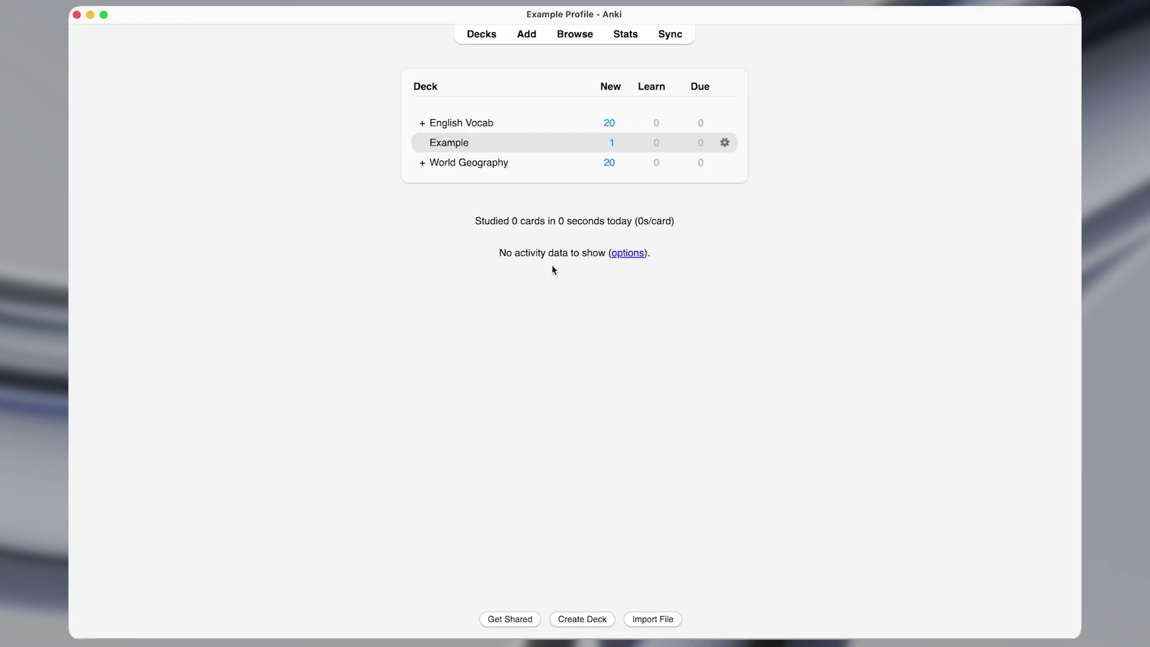
pyautogui.press('super+w')
pyautogui.press('super+w')
pyautogui.press('super+w')
pyautogui.press('super+w')
pyautogui.hotkey('ctrl', 'alt', 'w')
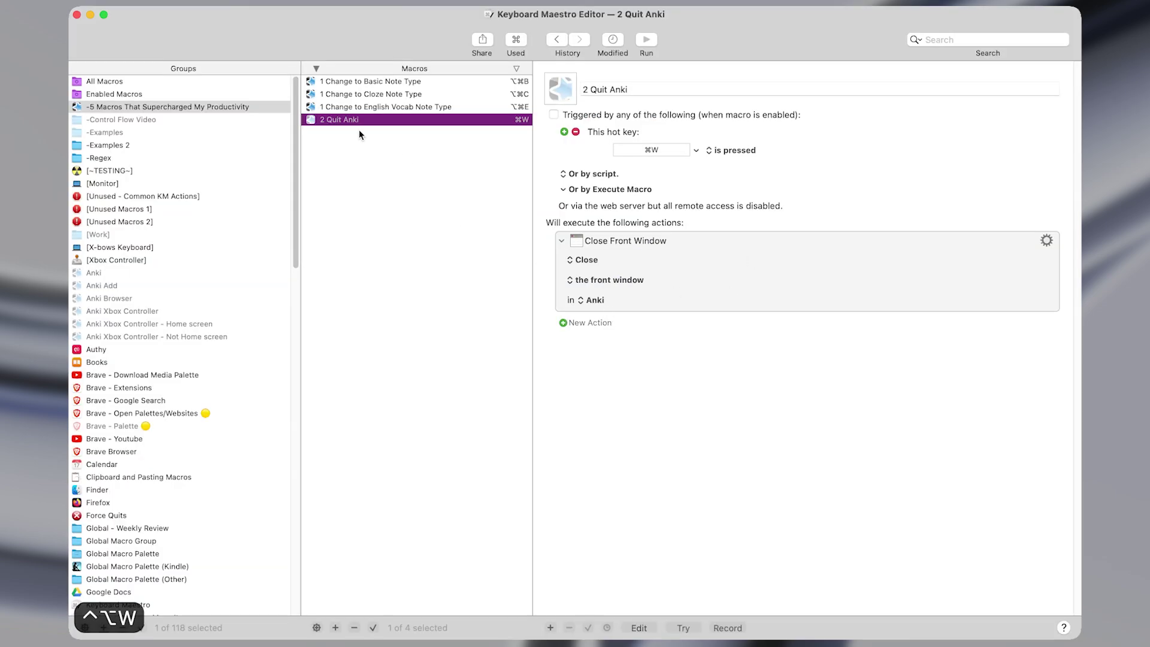
pyautogui.press('shift+super+e')
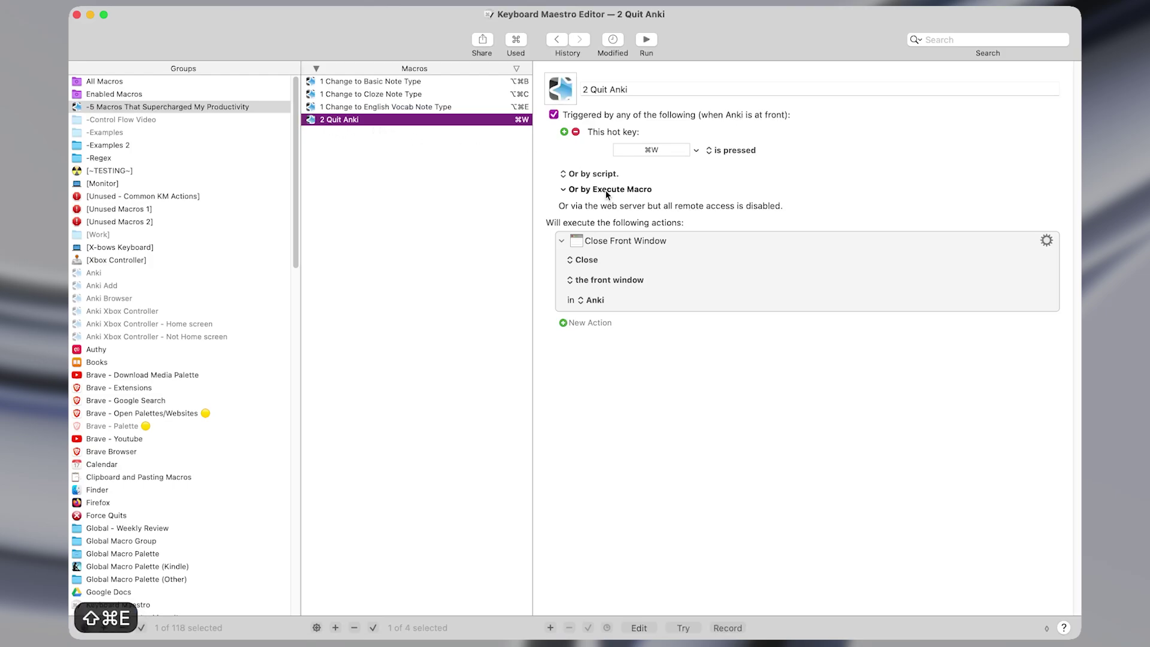
pyautogui.click(653, 154)
pyautogui.click(733, 278)
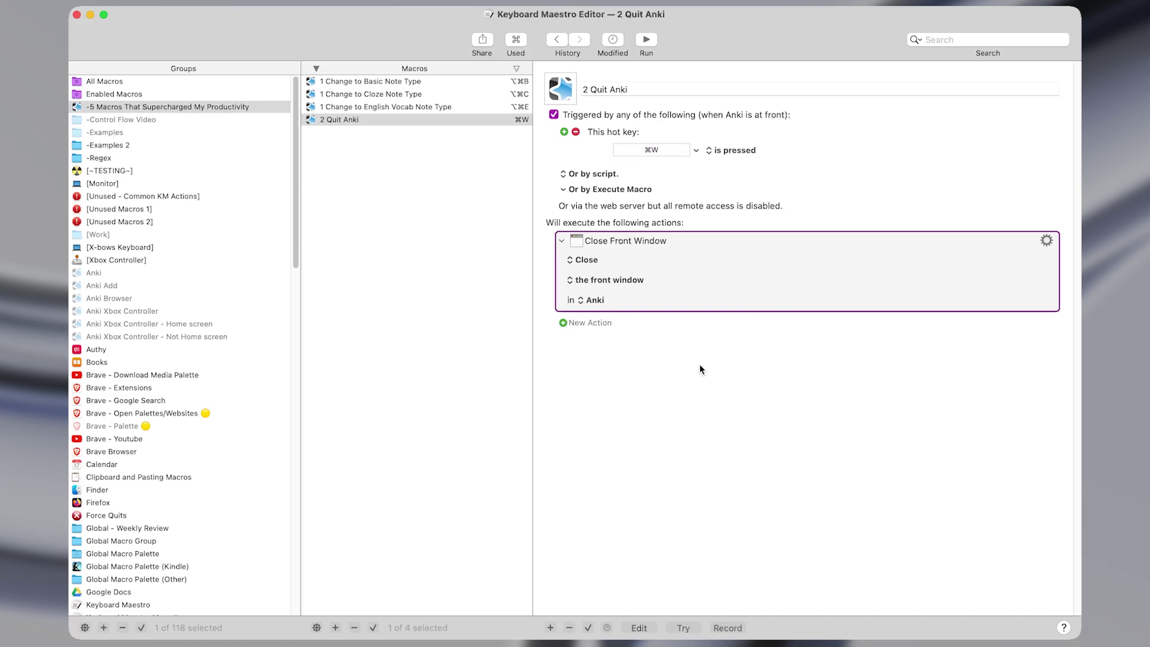
# Step: Add a Manipulate a Window action set to close Anki's front window, removing the duplicate
pyautogui.press('shift+super+f')
pyautogui.write('inse')
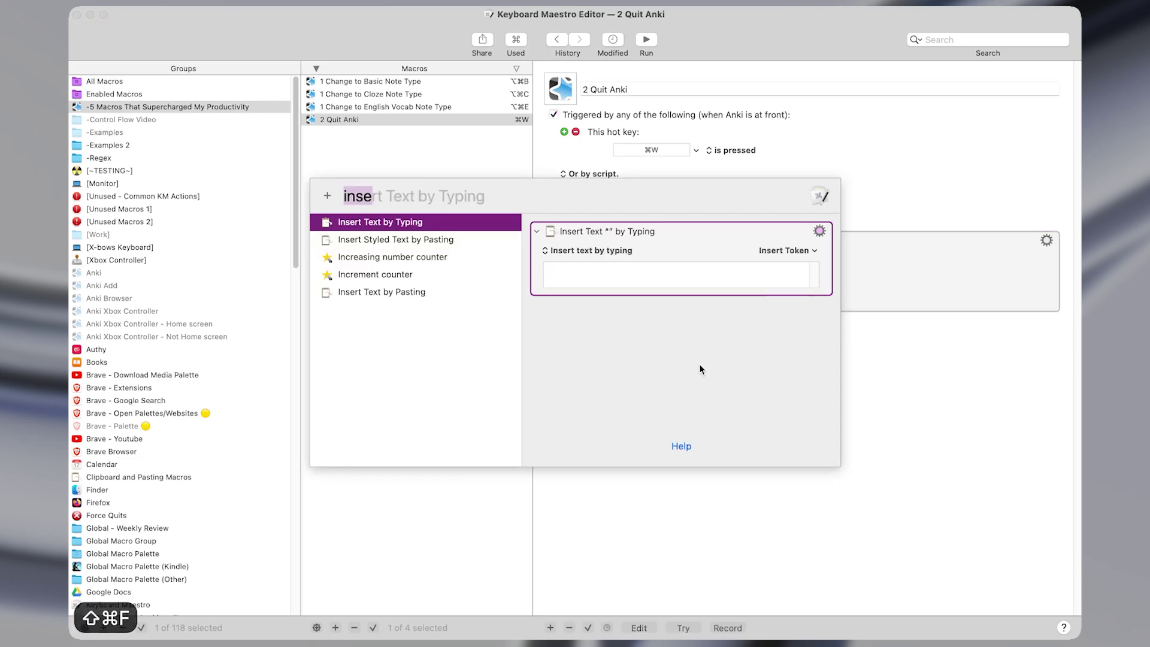
pyautogui.write('man')
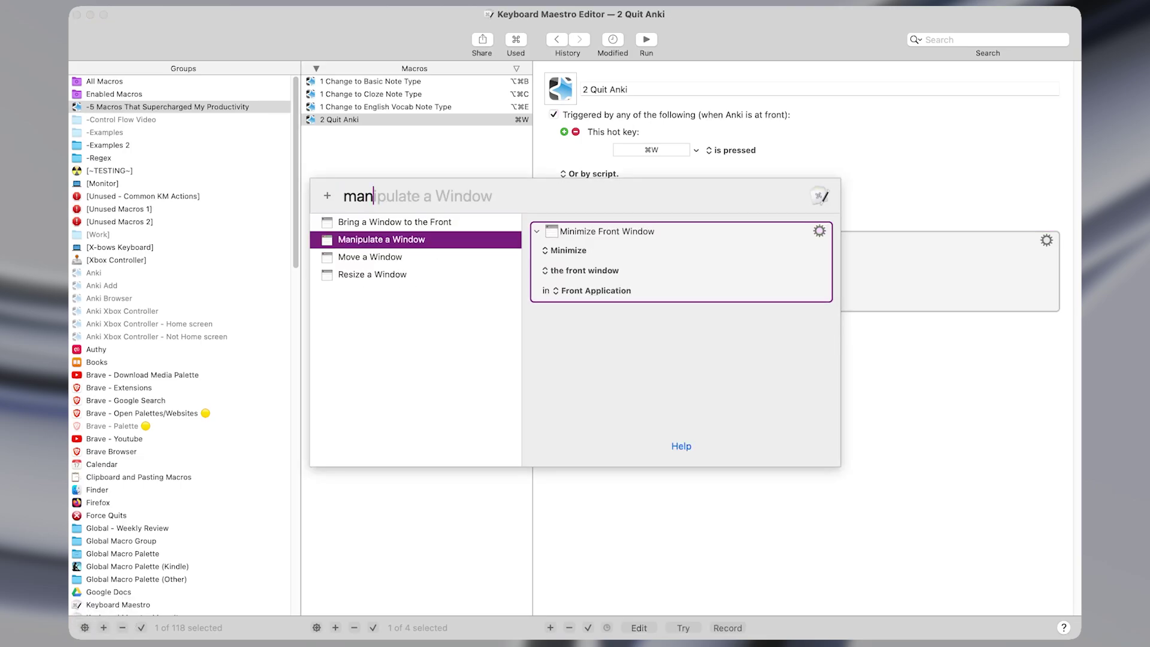
pyautogui.press('Return')
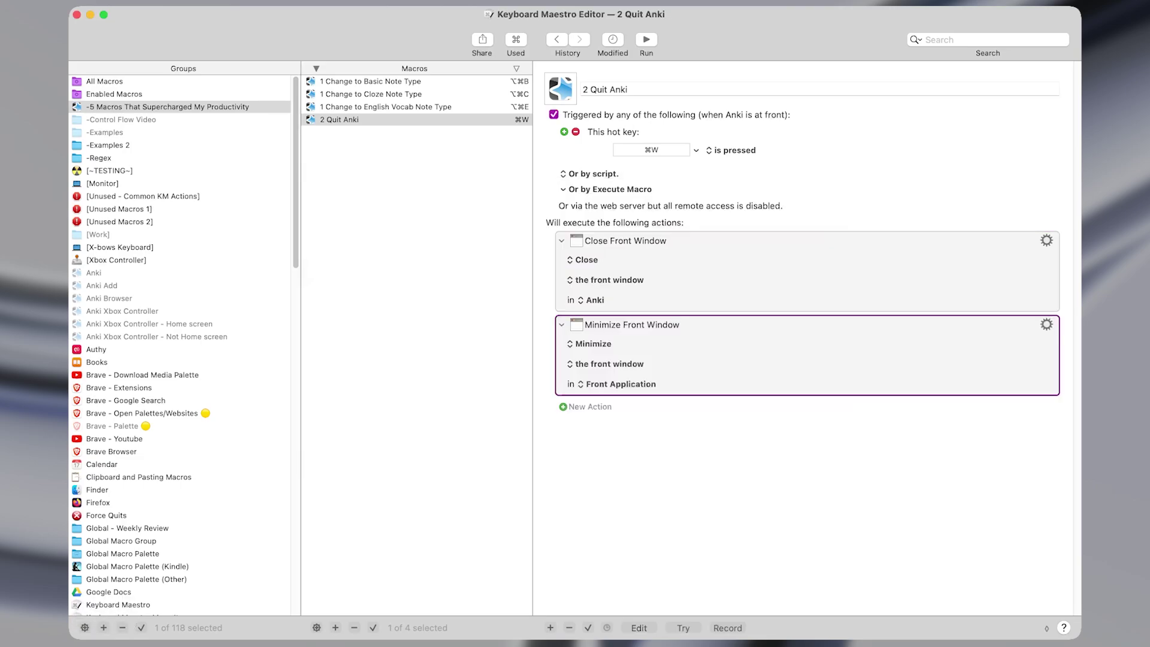
pyautogui.click(598, 349)
pyautogui.click(601, 318)
pyautogui.click(635, 384)
pyautogui.click(645, 405)
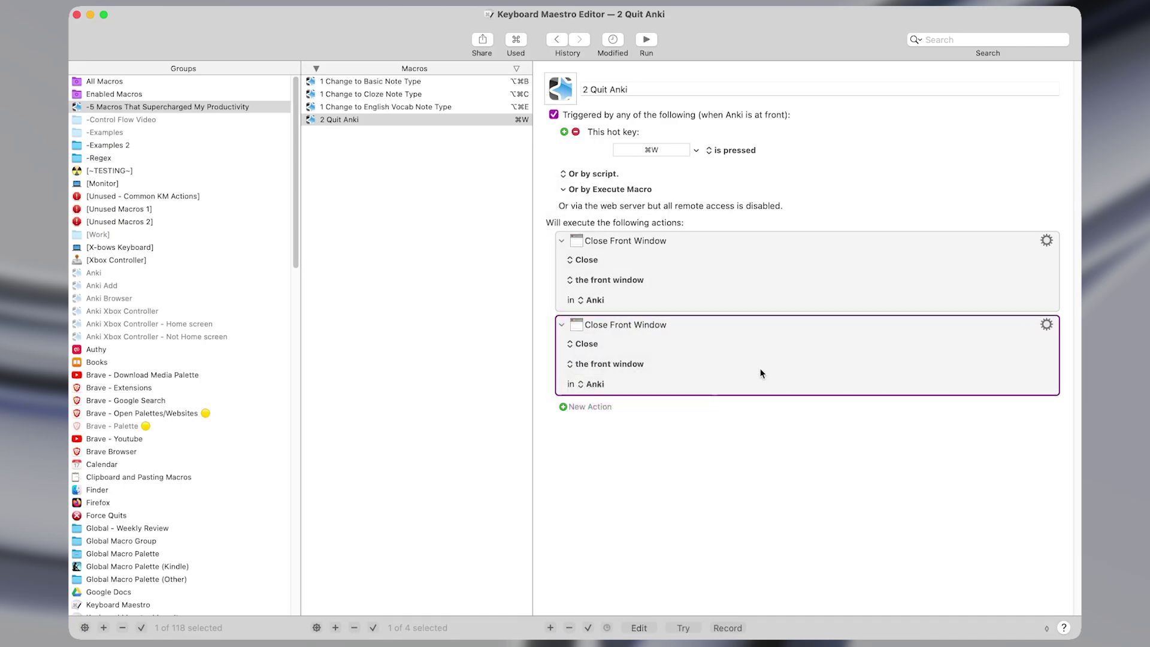
pyautogui.press('BackSpace')
# Step: Close Anki's card browser window with ⌘W to test the quit macro
pyautogui.hotkey('ctrl', 'alt', 'e')
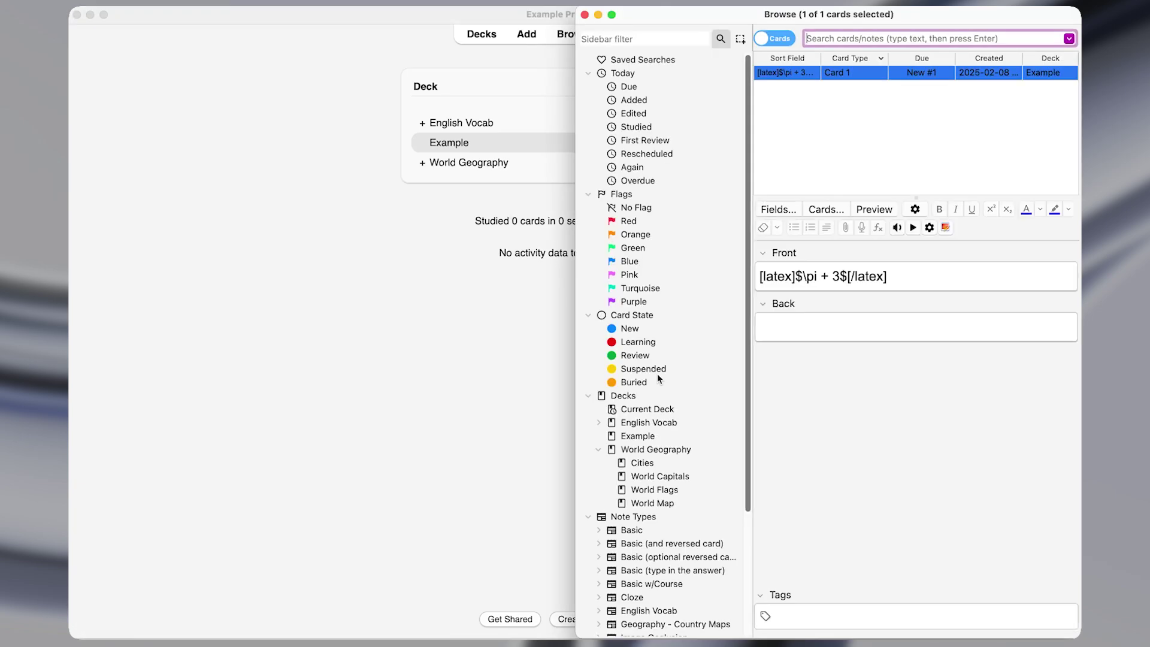
pyautogui.press('super+w')
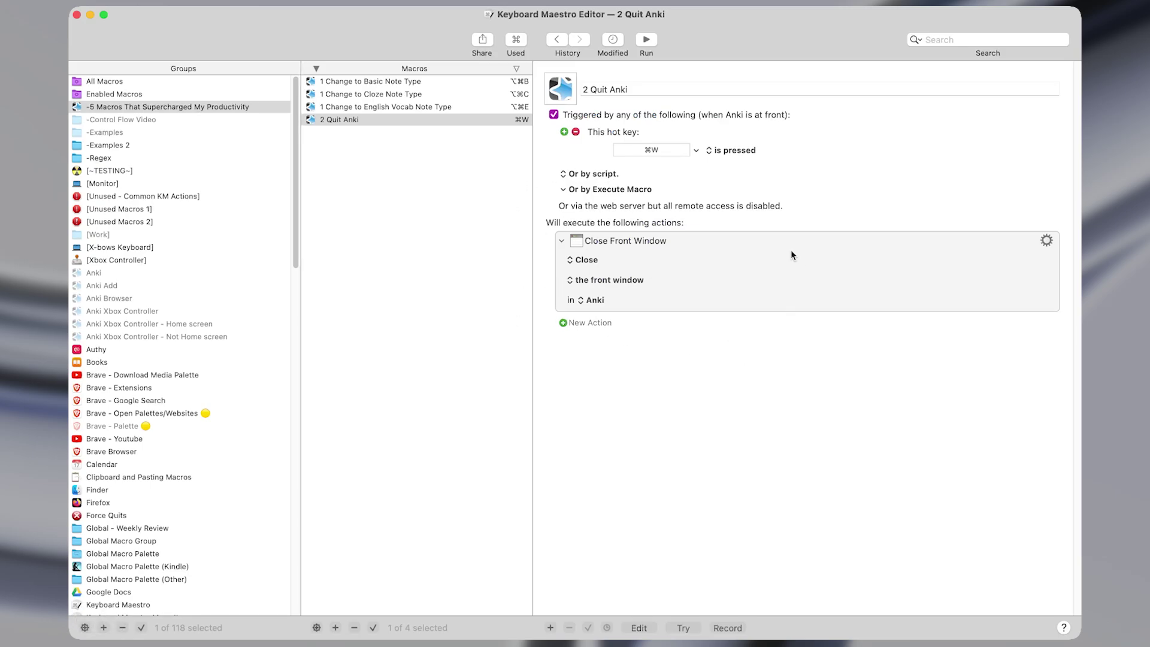
# Step: Delete the 2 Quit Anki macro, then add and undo an Insert Text by Typing action
pyautogui.press('ctrl+super+w')
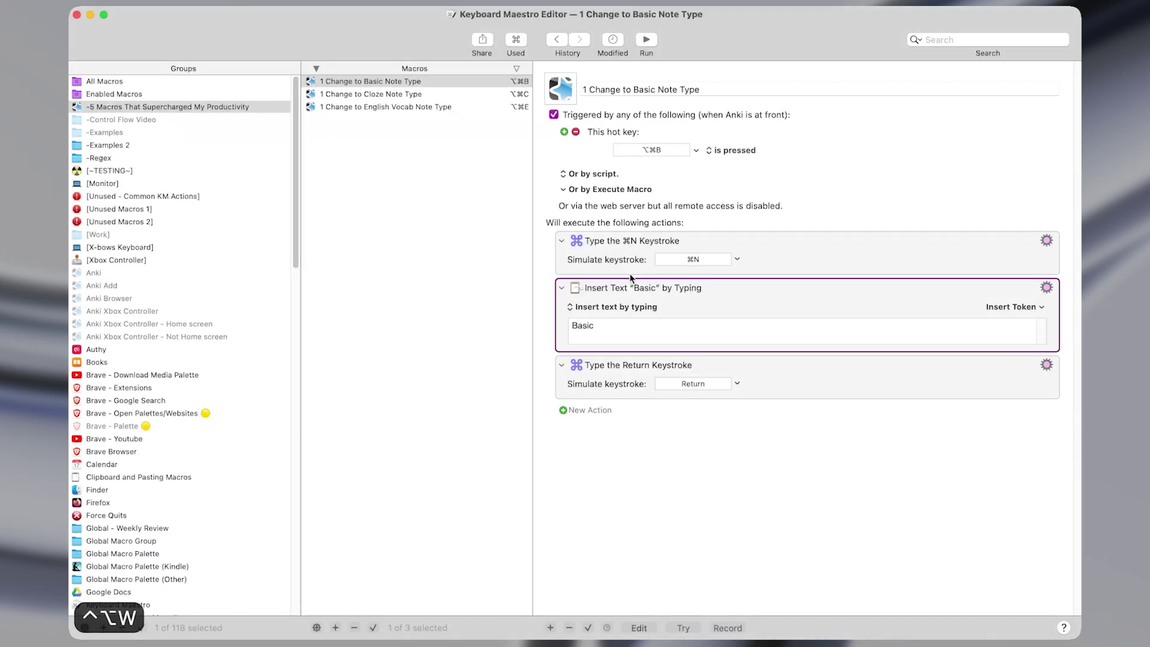
pyautogui.press('shift+super+f')
pyautogui.write('typ')
pyautogui.press('BackSpace')
pyautogui.write('inse')
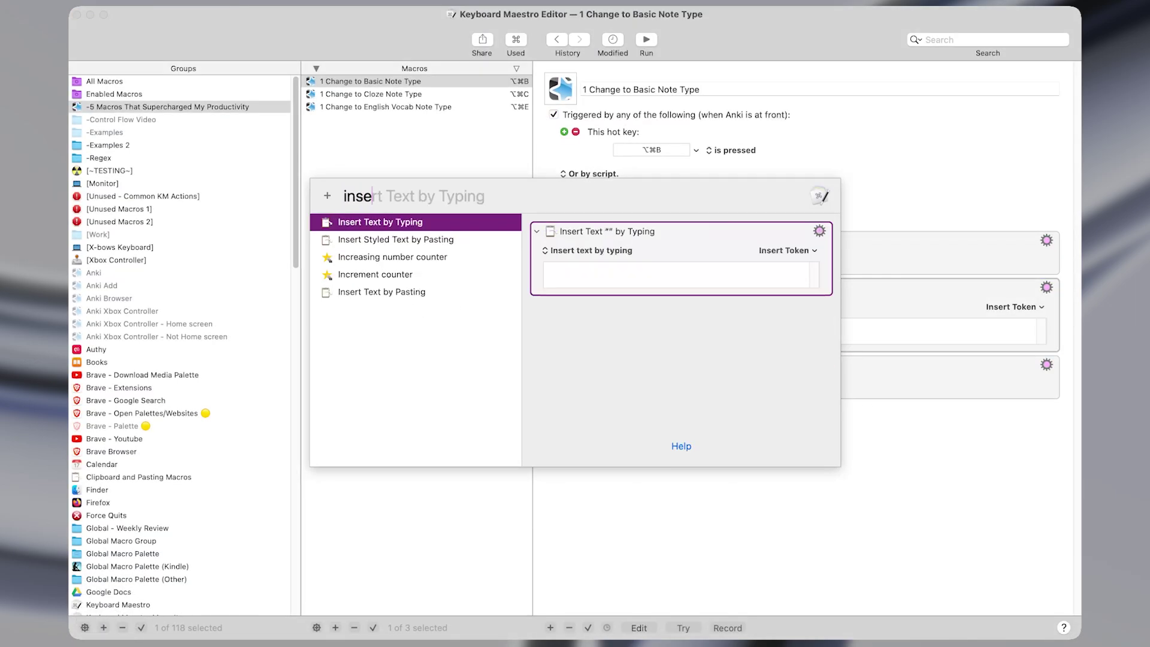
pyautogui.press('Return')
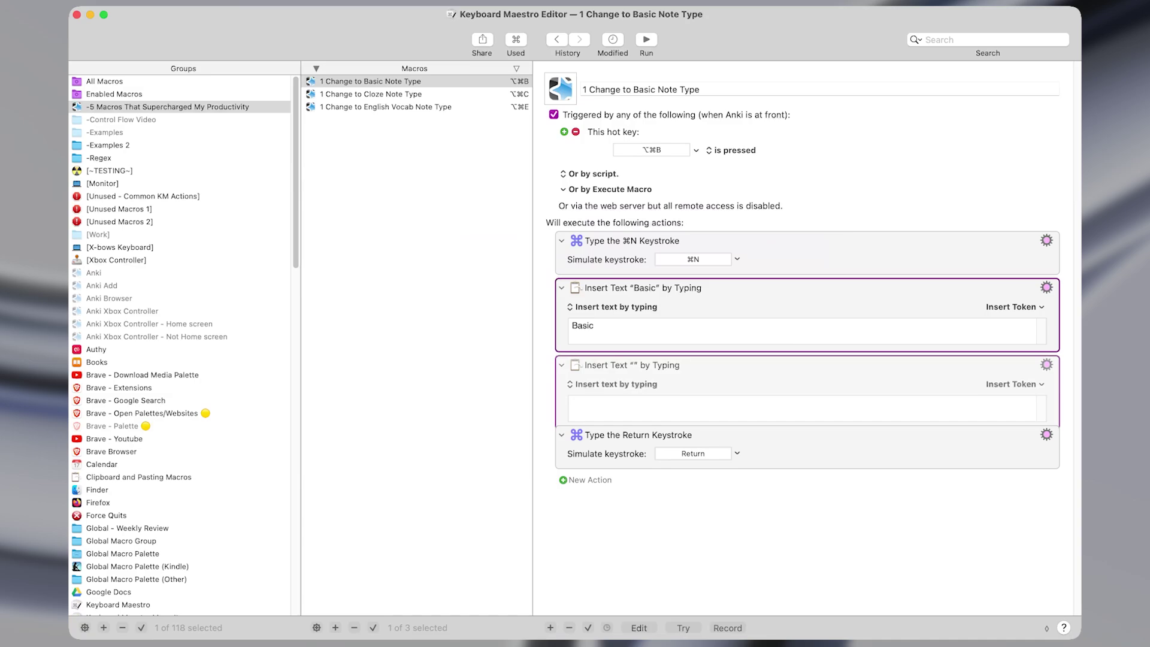
pyautogui.press('super+z')
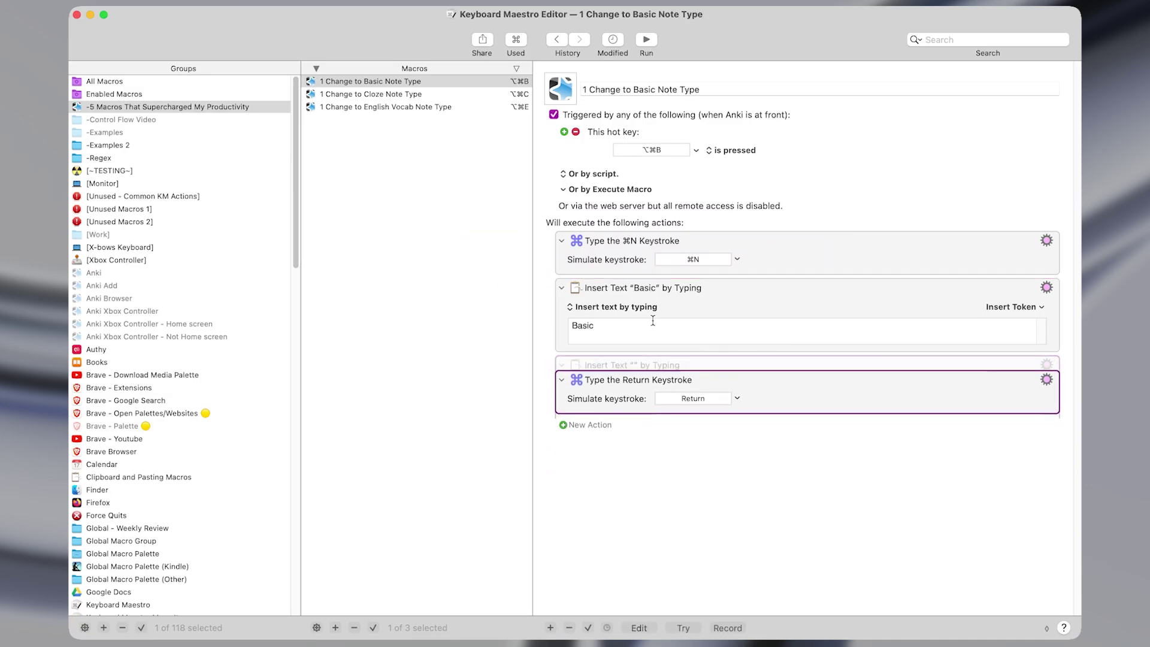
pyautogui.click(753, 324)
pyautogui.click(783, 303)
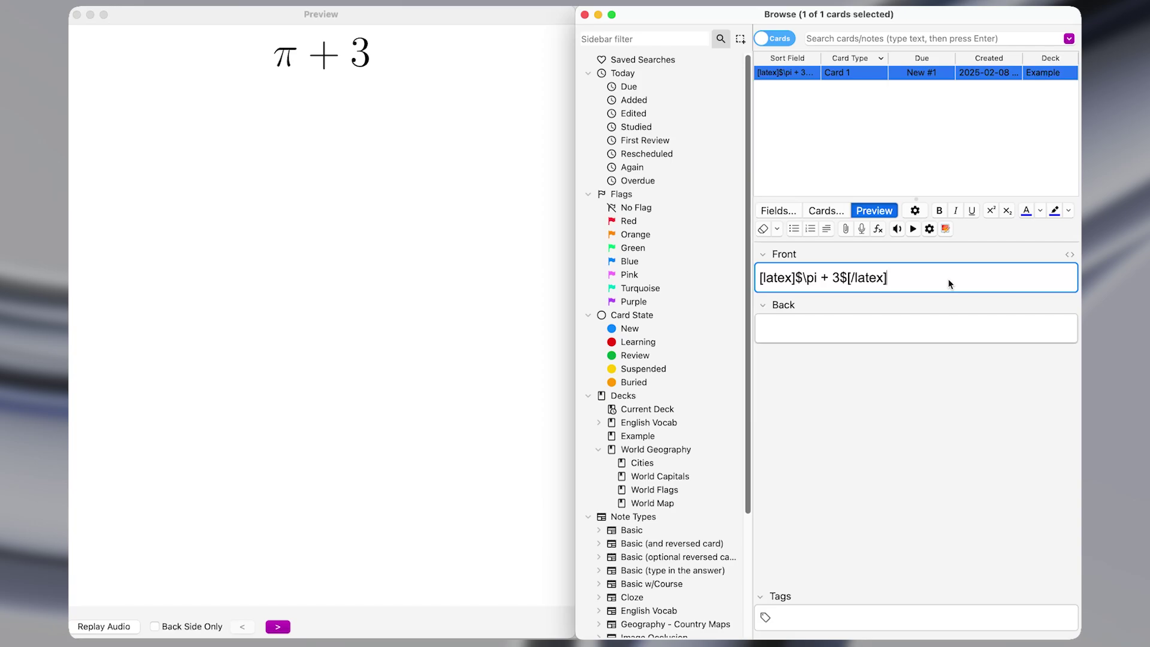
# Step: Replace the Front formula with [latex]$ \pi $[/latex] so the preview renders a lone π
pyautogui.press('shift+super+Left')
pyautogui.press('Left')
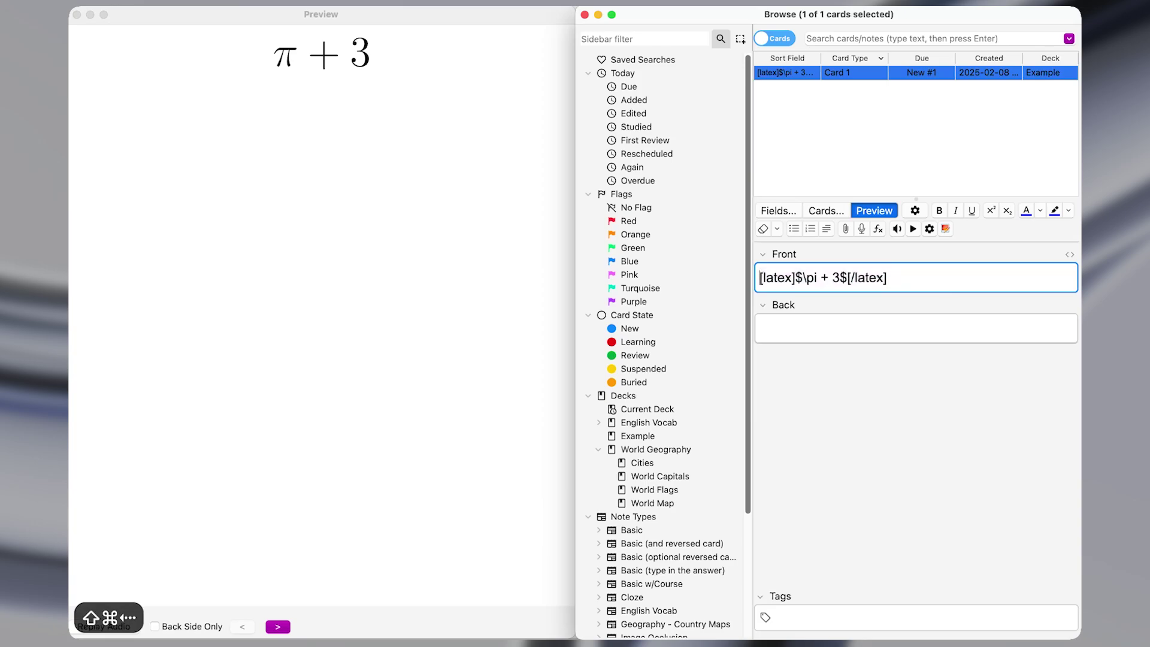
pyautogui.press('shift+super+Right')
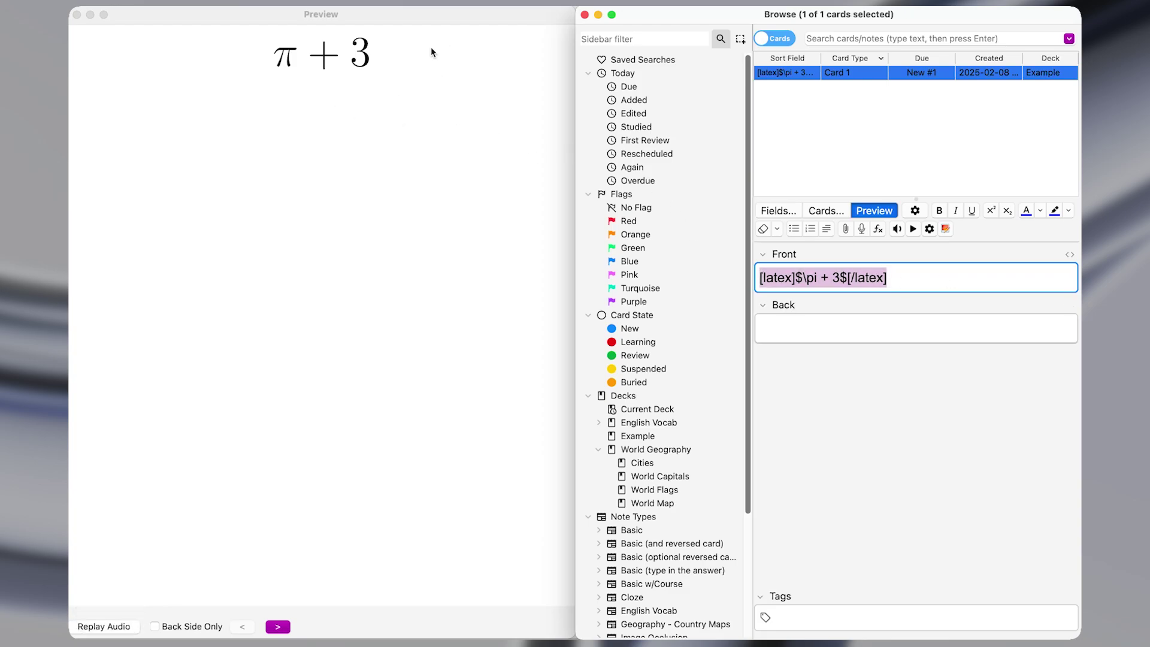
pyautogui.press('BackSpace')
pyautogui.write('[late')
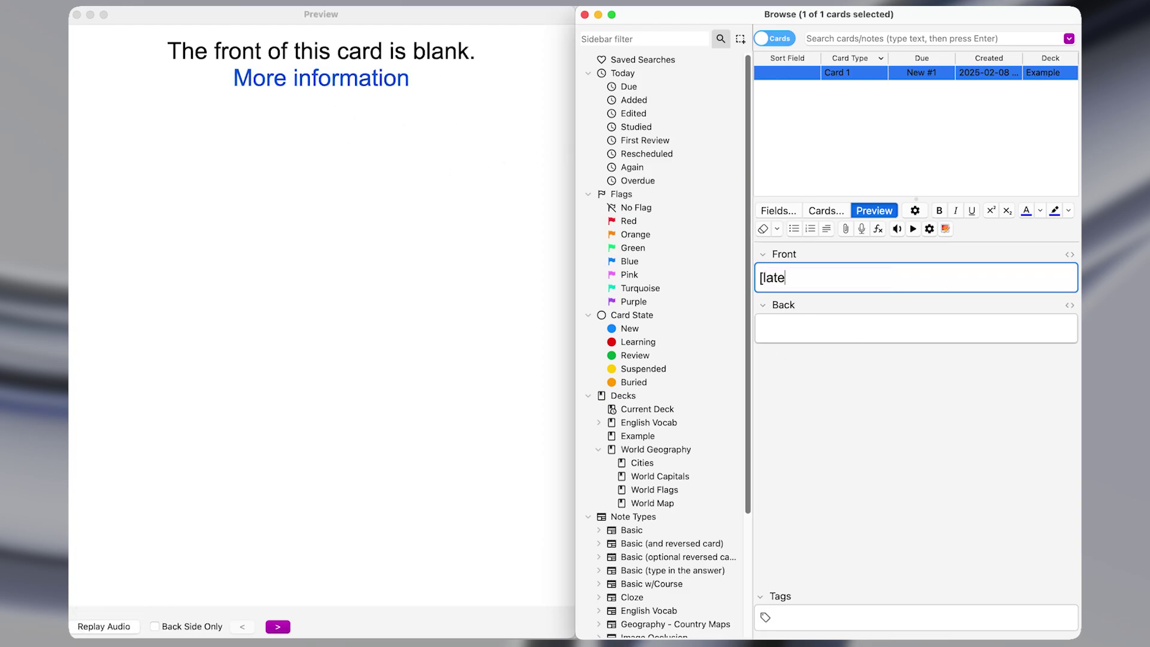
pyautogui.write('x]$ $[/latex]$ $[/la')
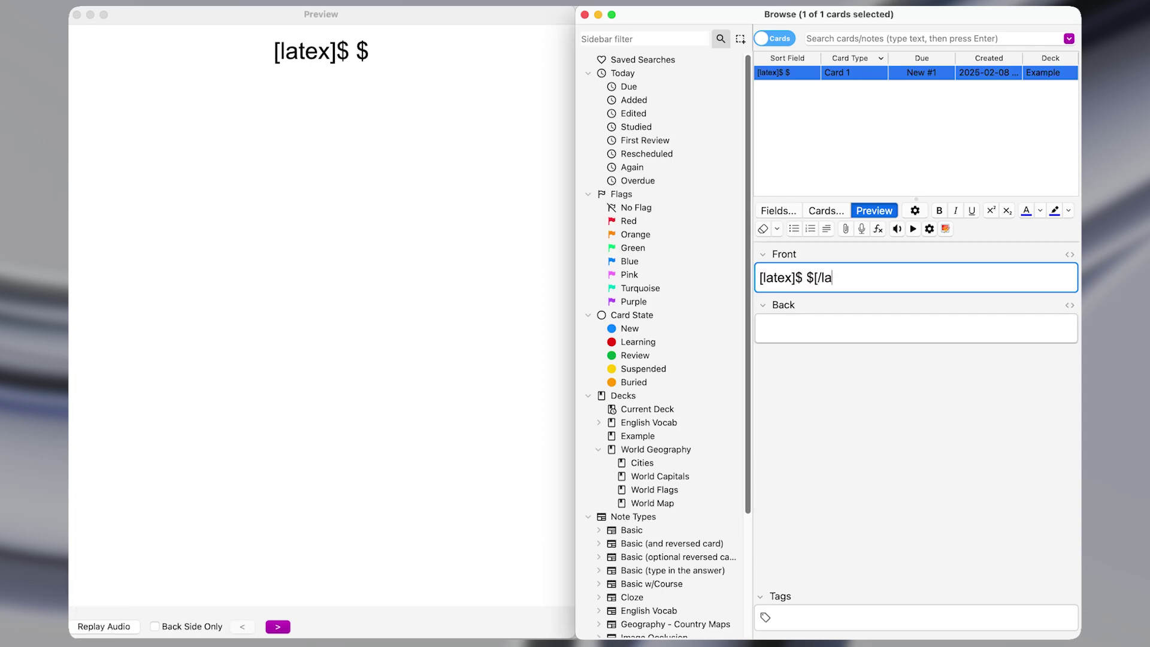
pyautogui.hotkey('alt', 'Left')
pyautogui.hotkey('alt', 'Left')
pyautogui.hotkey('alt', 'Left')
pyautogui.hotkey('alt', 'Left')
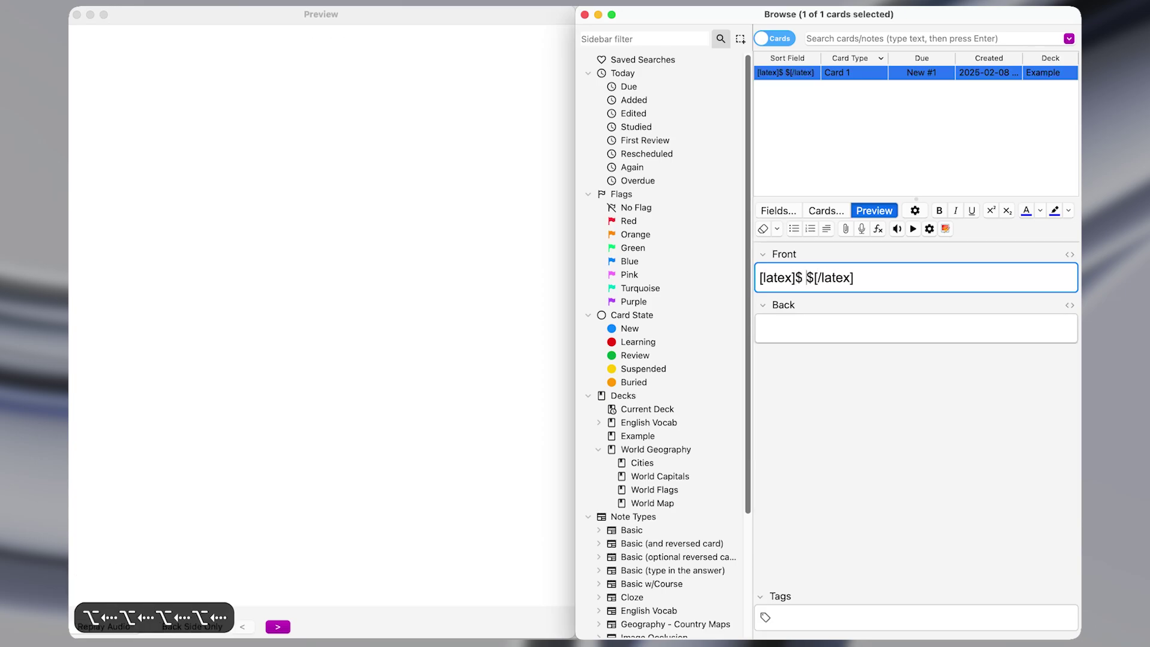
pyautogui.write('\\ ')
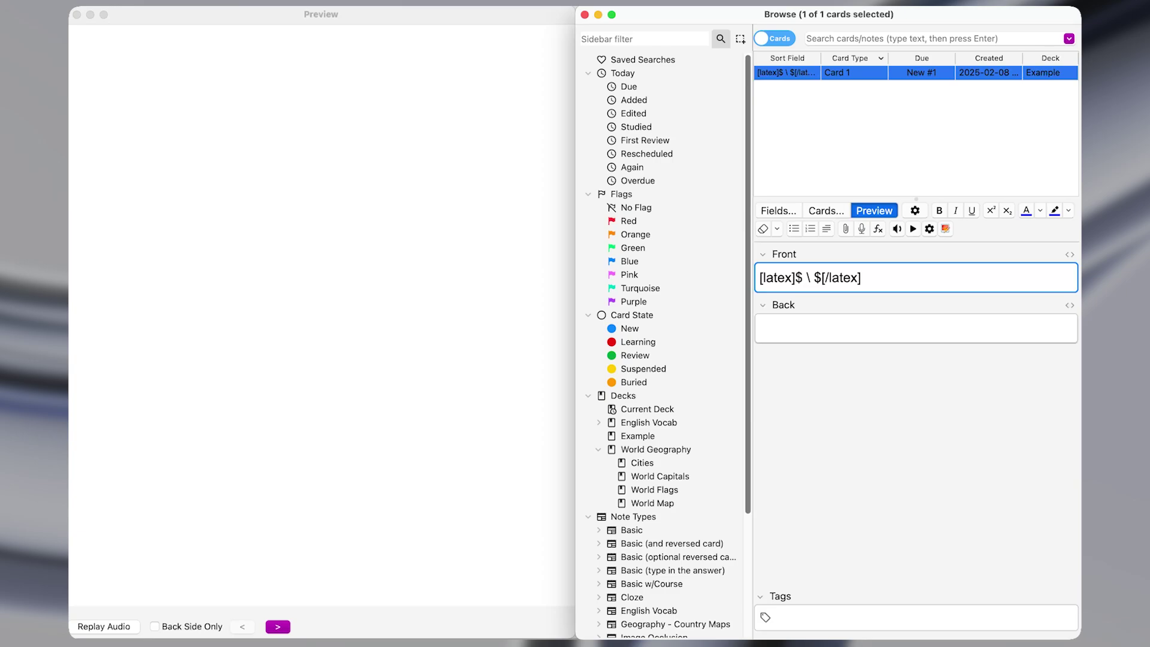
pyautogui.write('pi')
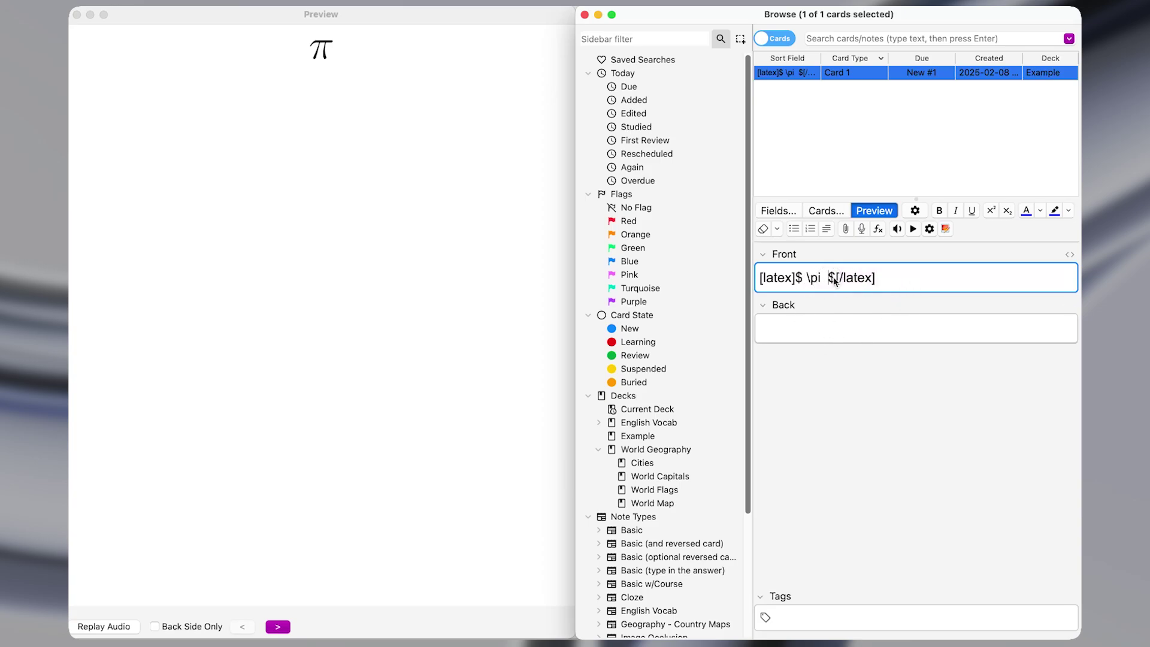
pyautogui.moveTo(835, 277); pyautogui.dragTo(932, 289)
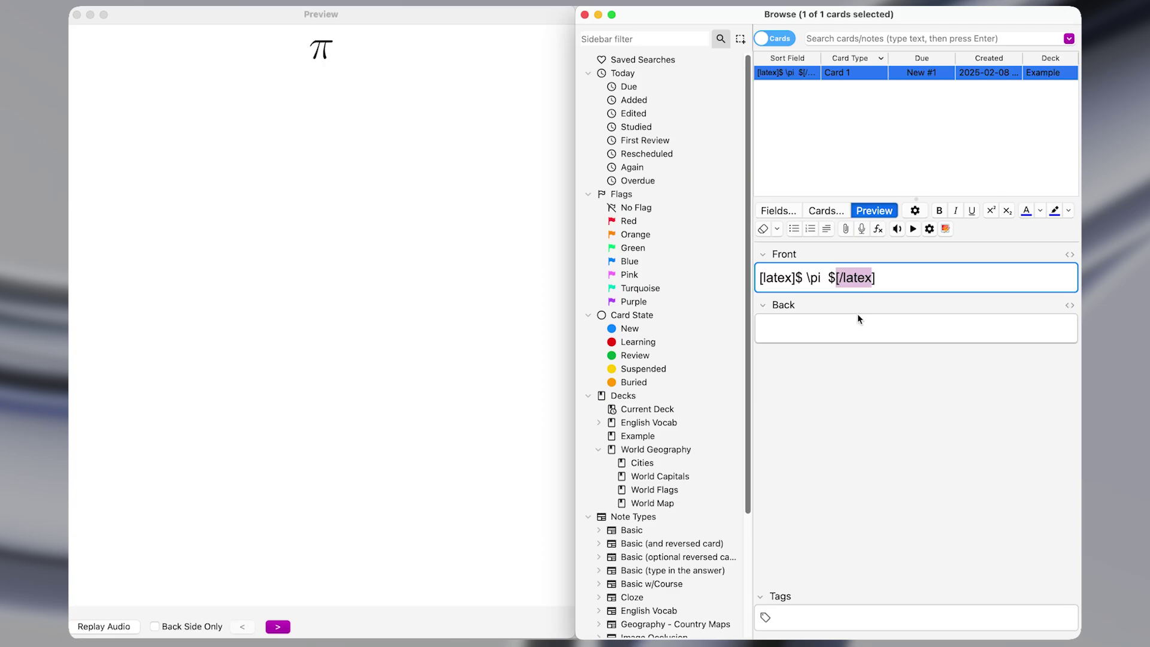
# Step: Expand the ; LaTeX template in Front with 3 + 3 to test it, then clear the field
pyautogui.press('super+a')
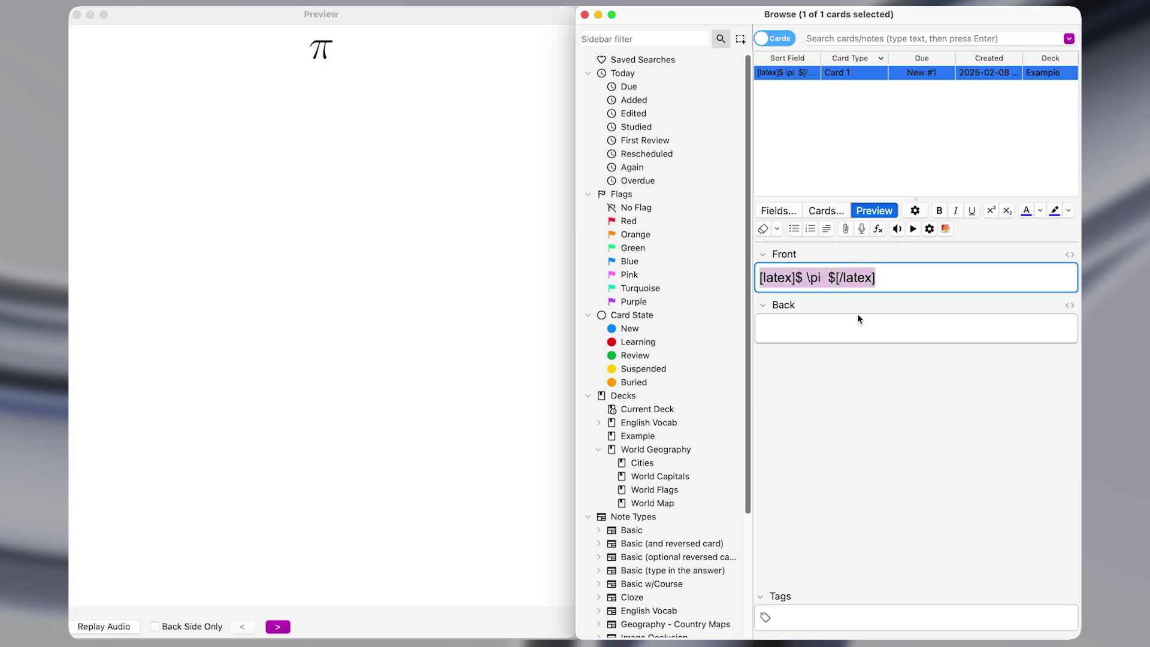
pyautogui.press('BackSpace')
pyautogui.write(';')
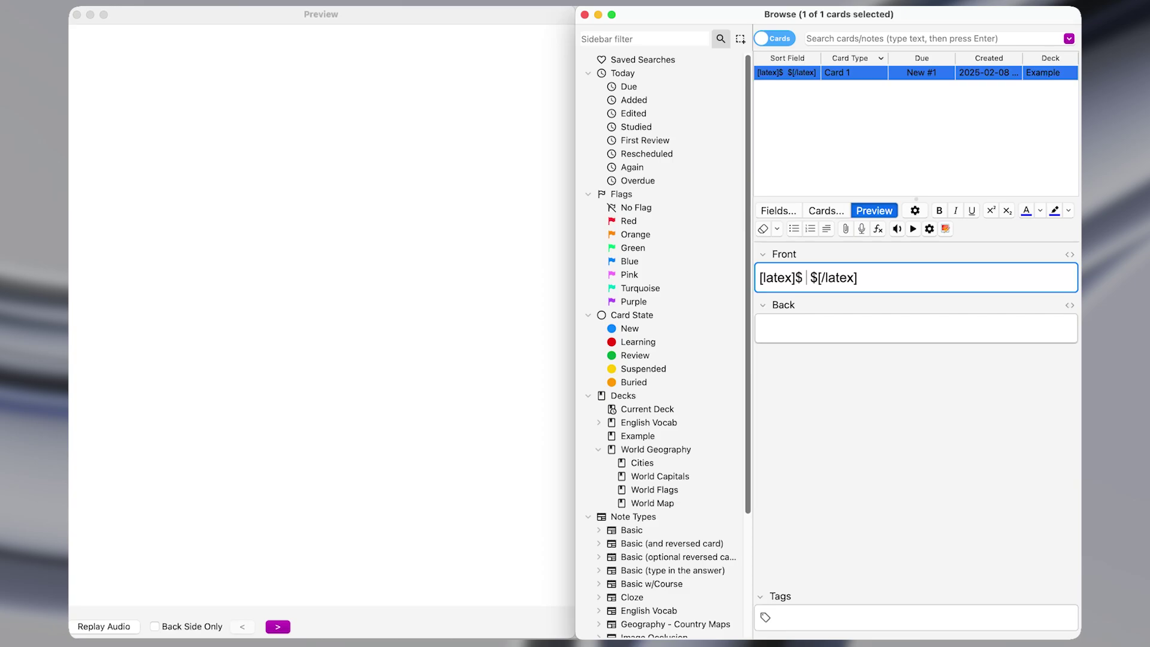
pyautogui.press('BackSpace')
pyautogui.press('Delete')
pyautogui.write('3 + 3')
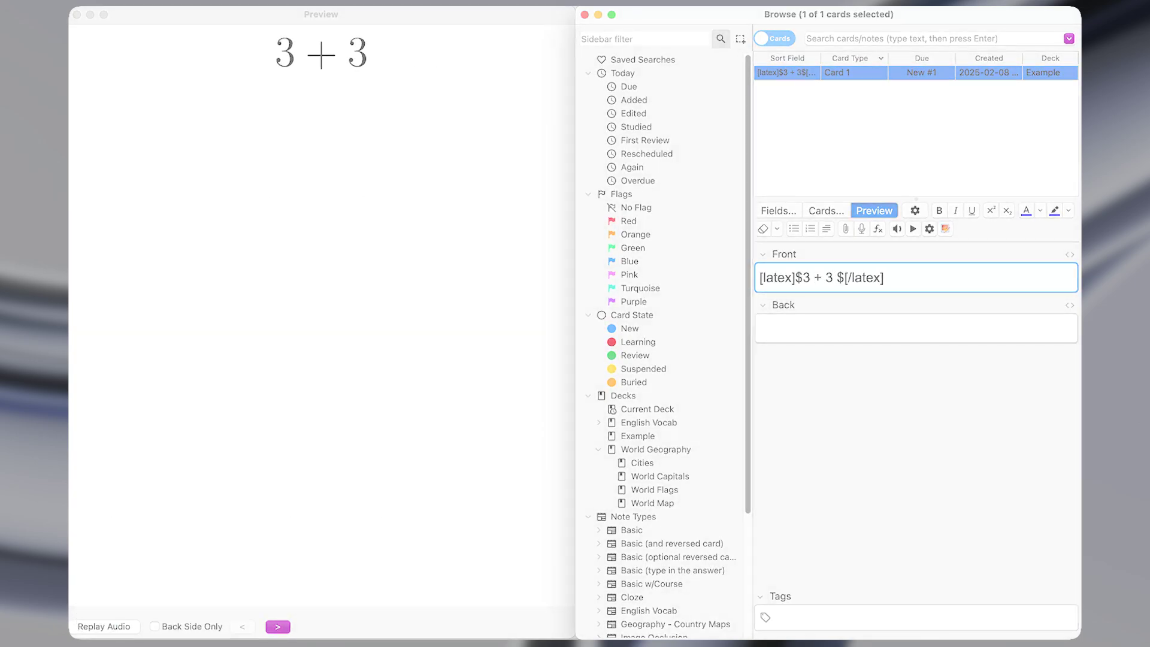
pyautogui.press('super+a')
pyautogui.press('BackSpace')
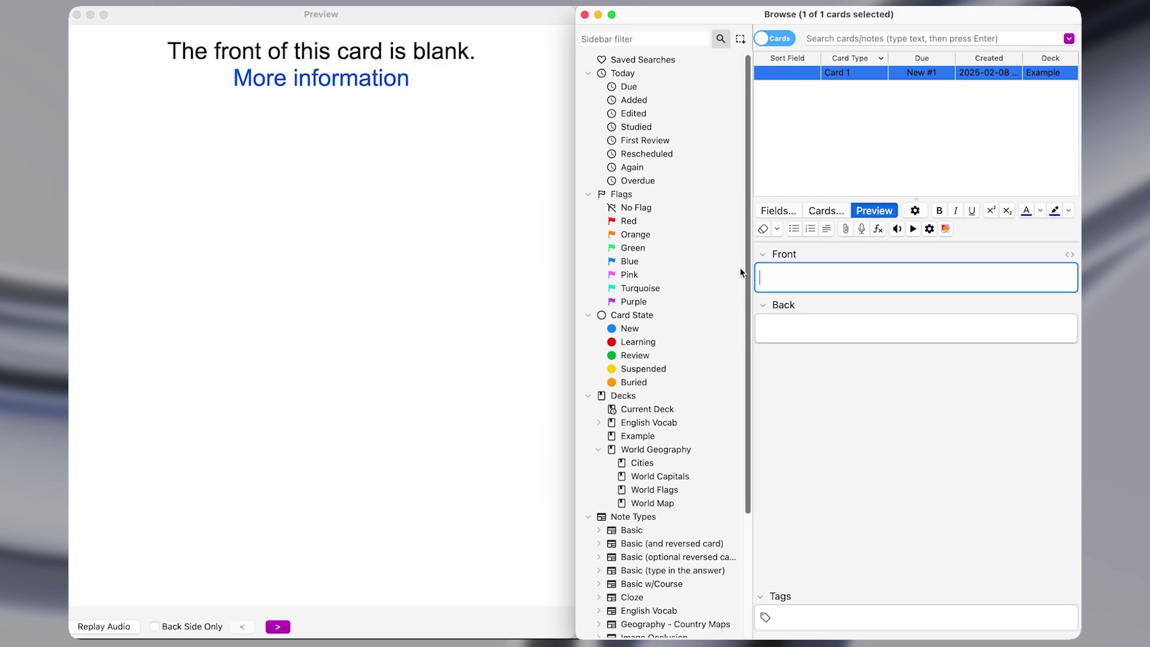
# Step: Copy the line-integral equation from the LaTex Example note
pyautogui.hotkey('ctrl', 'alt', 'z')
pyautogui.moveTo(631, 306); pyautogui.dragTo(295, 146)
pyautogui.press('super+c')
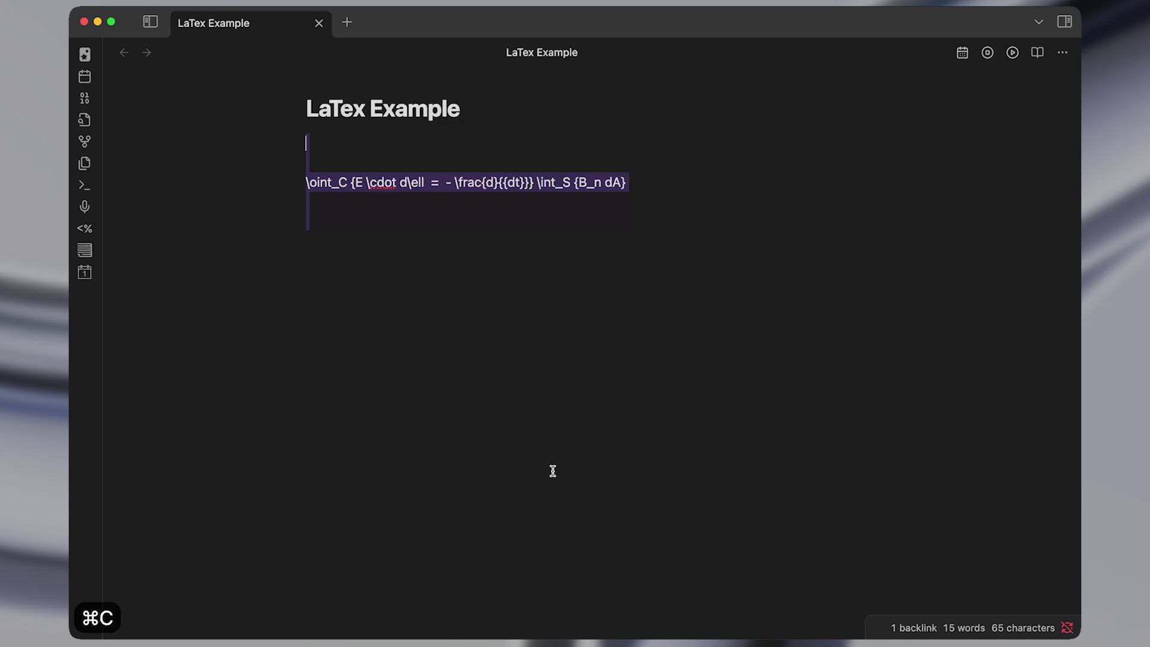
# Step: Expand the ;la LaTeX template in Anki's Front field and paste the equation inside it
pyautogui.hotkey('ctrl', 'alt', 'e')
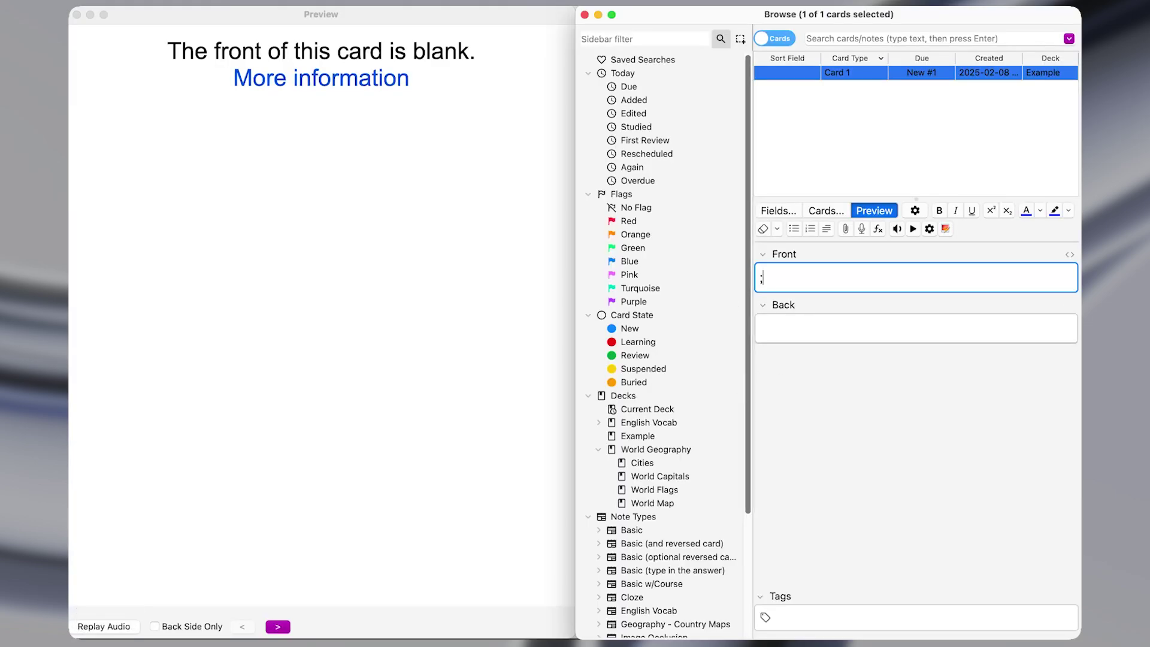
pyautogui.write(';l')
pyautogui.press('super+v')
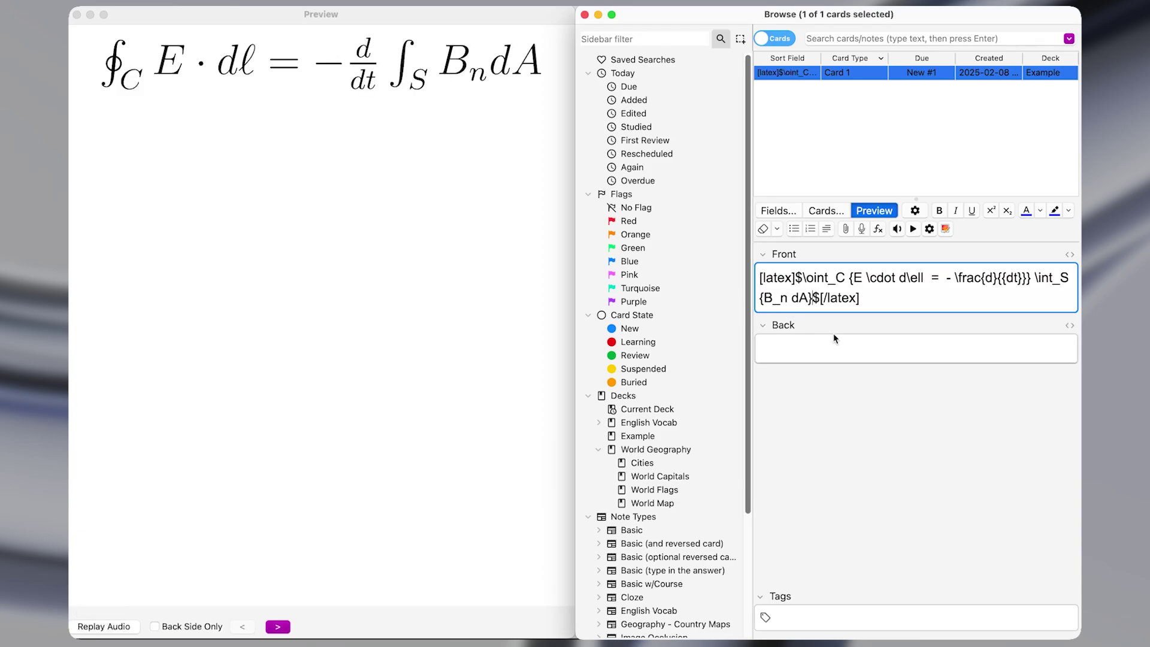
pyautogui.keyDown('shift'); pyautogui.click(872, 299); pyautogui.keyUp('shift')
pyautogui.moveTo(802, 285); pyautogui.dragTo(746, 281)
pyautogui.press('super+Tab')
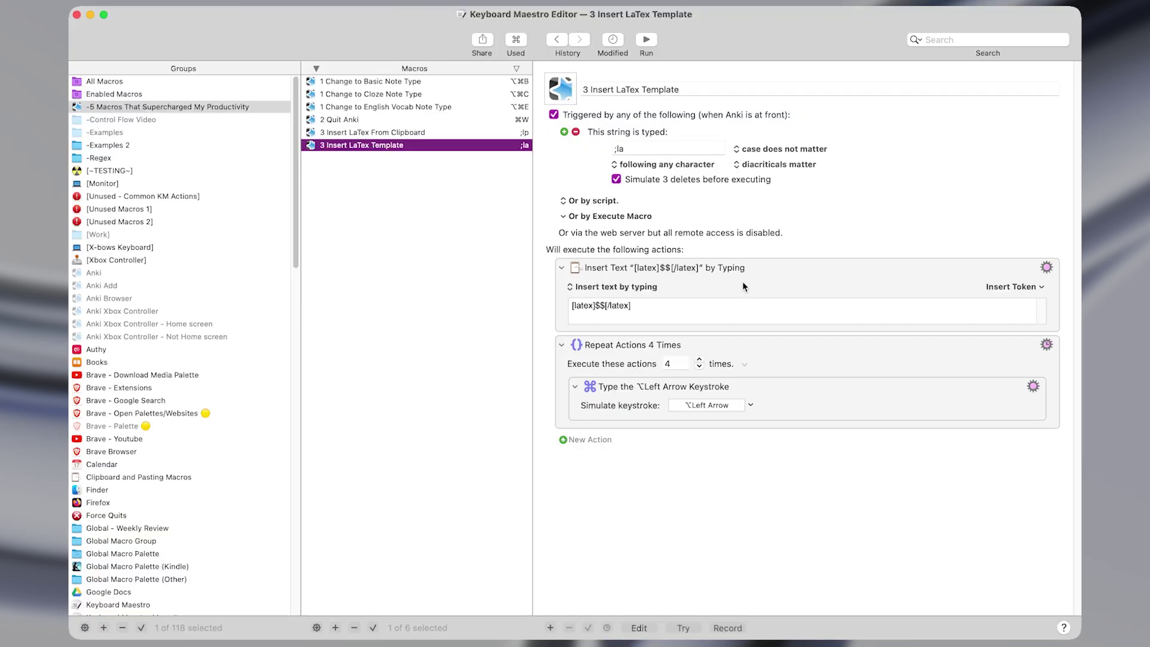
pyautogui.click(565, 132)
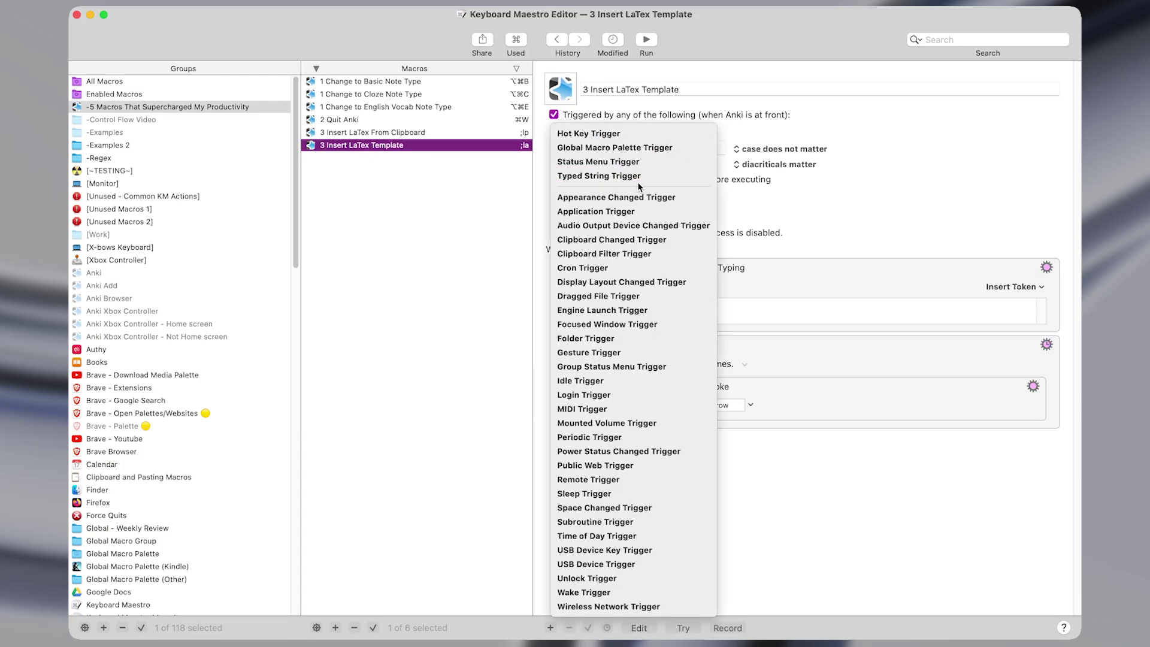
pyautogui.click(741, 204)
pyautogui.click(623, 148)
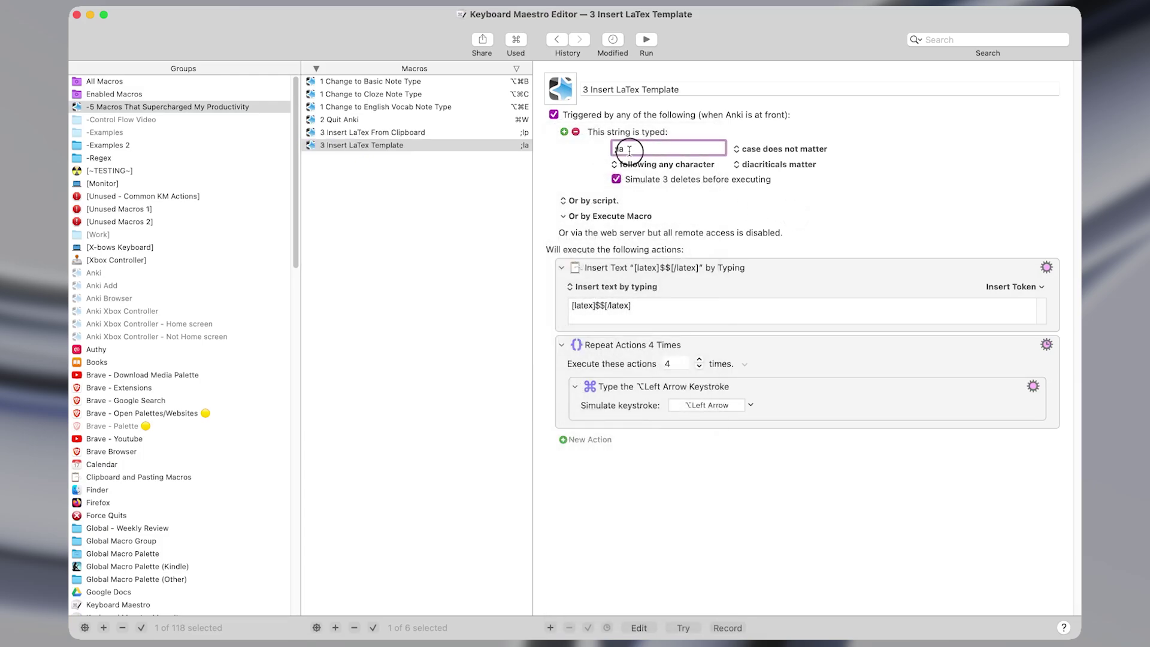
pyautogui.click(754, 276)
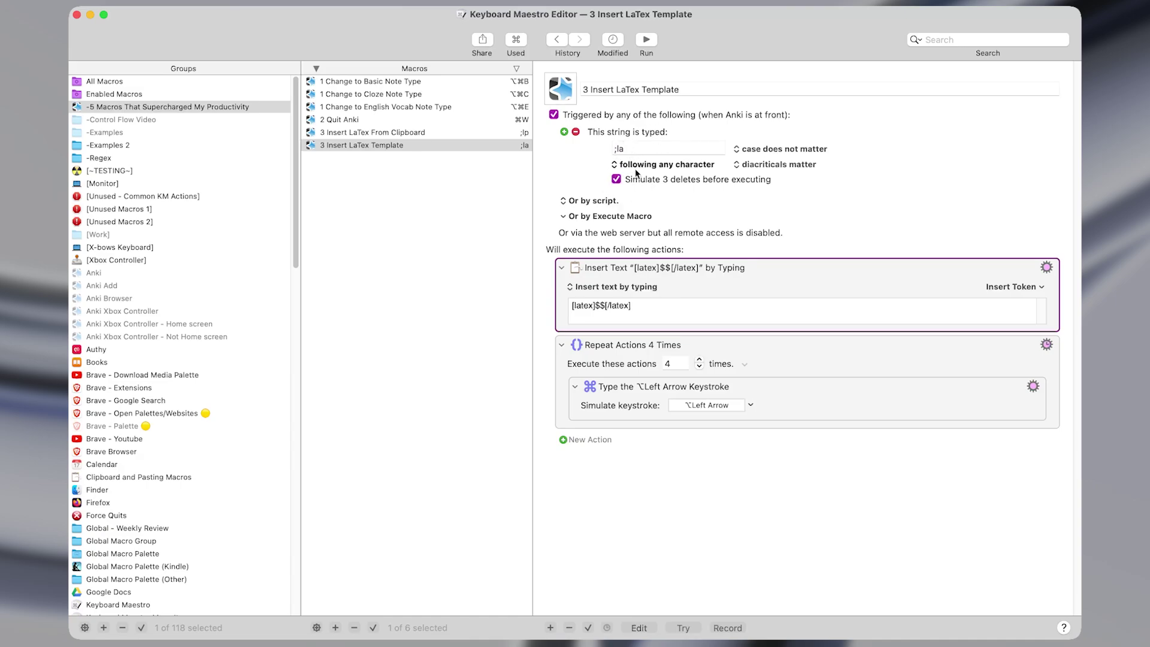
pyautogui.tripleClick(643, 303)
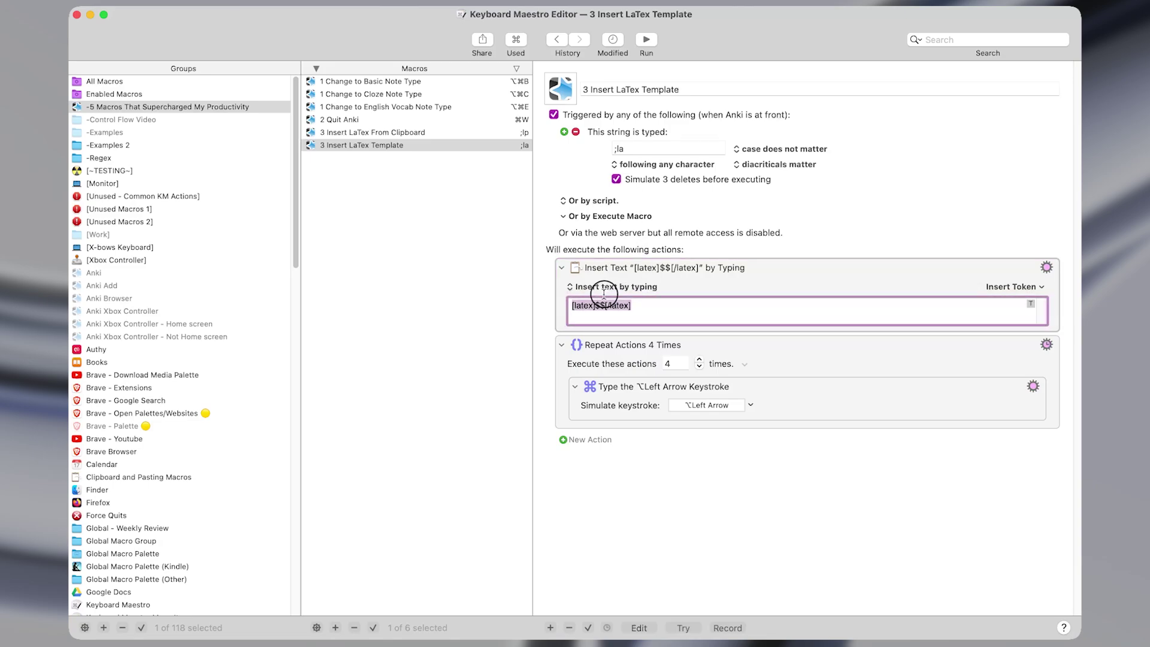
pyautogui.click(658, 315)
pyautogui.tripleClick(655, 305)
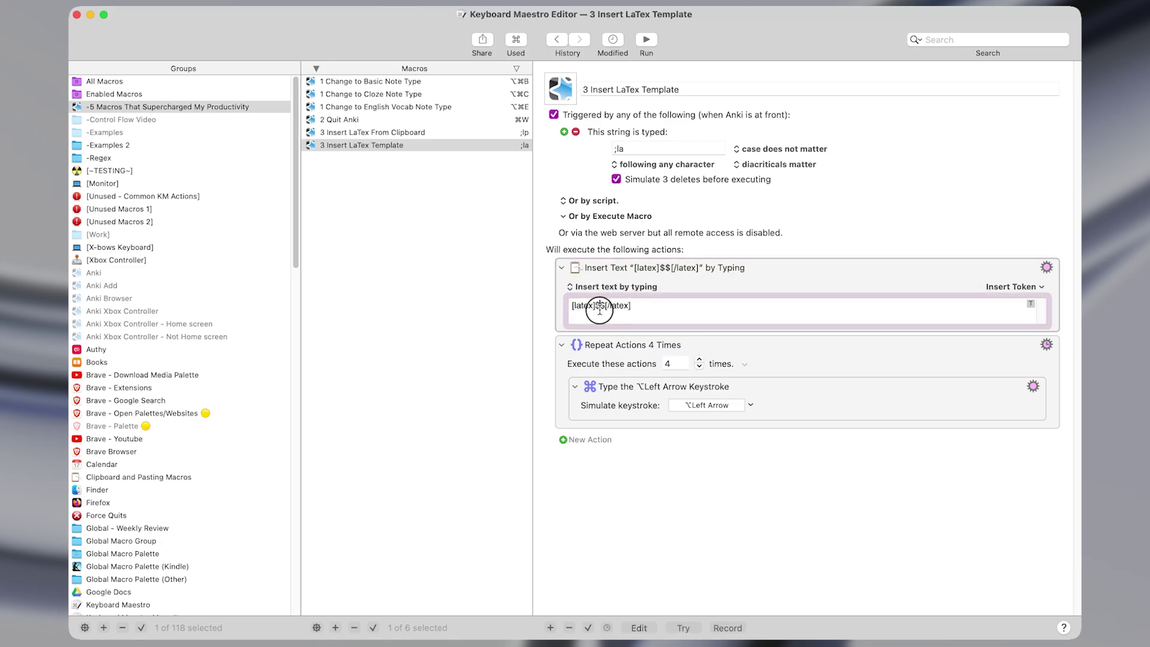
pyautogui.click(632, 306)
pyautogui.tripleClick(567, 309)
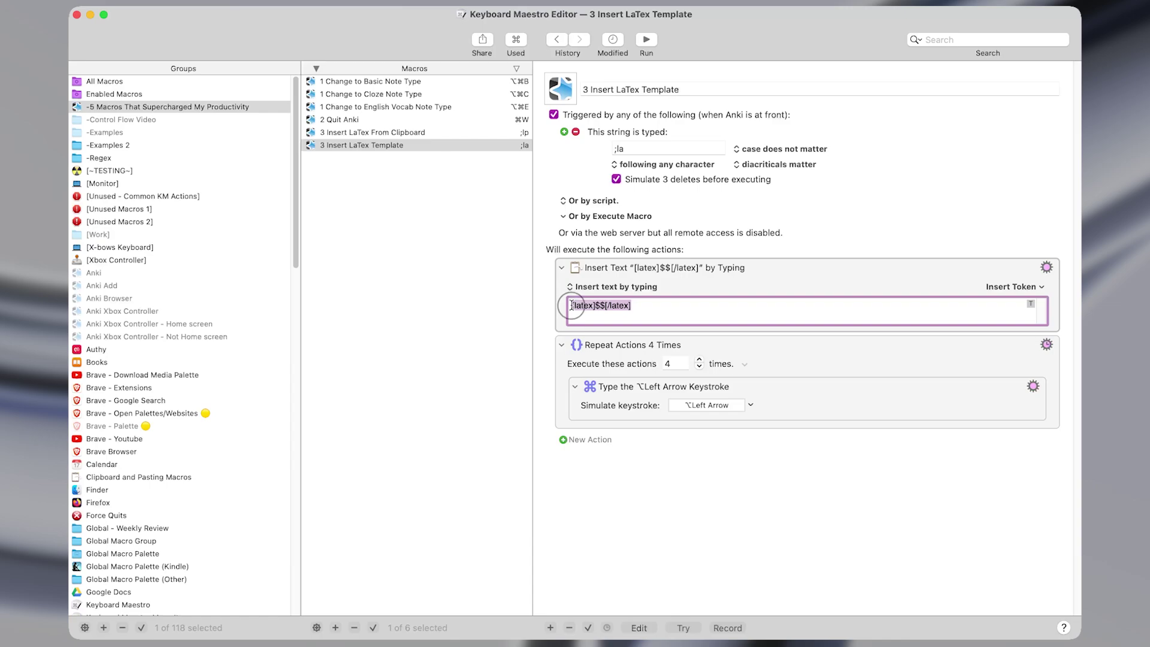
pyautogui.click(749, 358)
# Step: Add and then delete a Repeat action, and select the macro's [latex]$$[/latex] template text
pyautogui.press('shift+super+f')
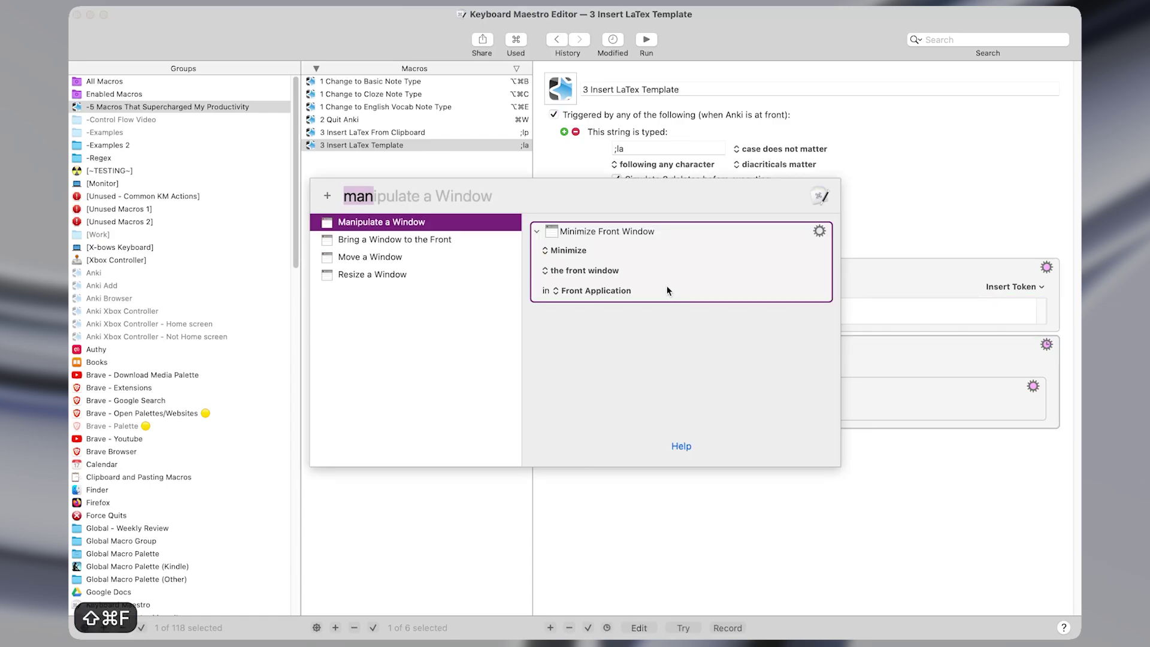
pyautogui.write('rep')
pyautogui.press('Return')
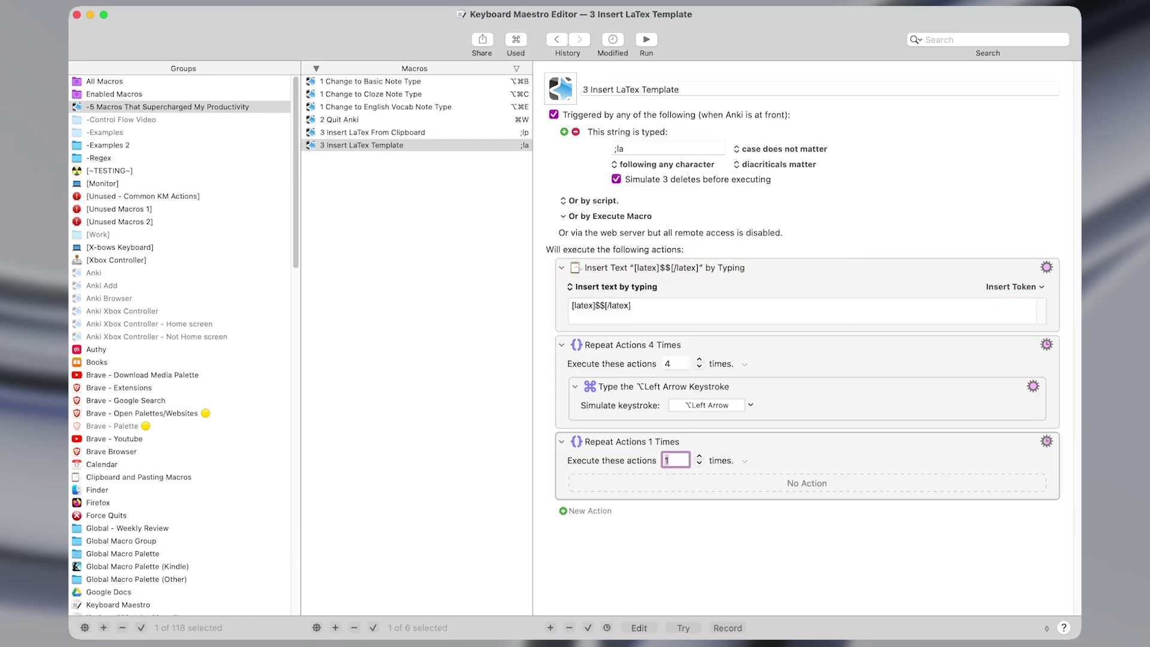
pyautogui.click(791, 483)
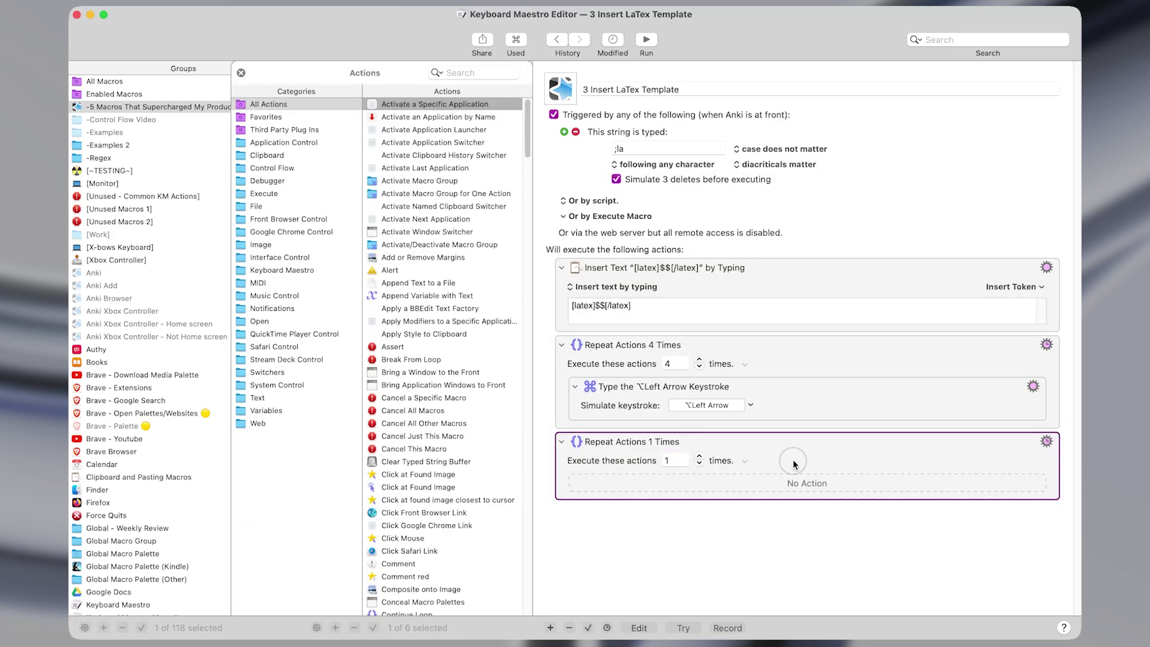
pyautogui.press('Delete')
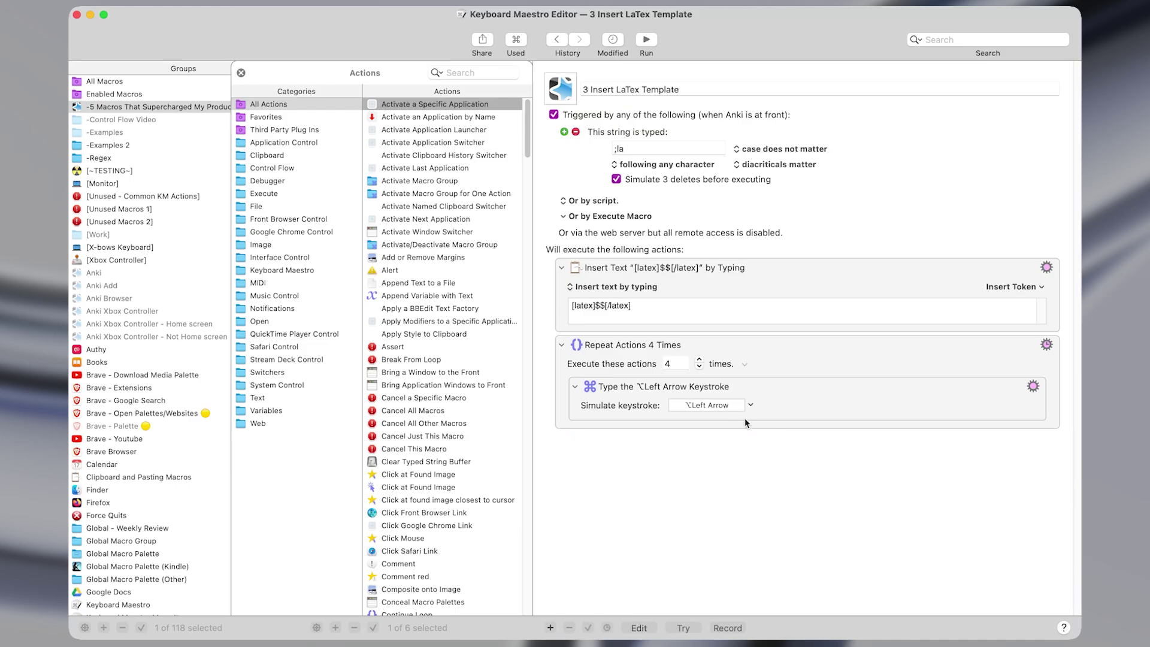
pyautogui.click(241, 72)
pyautogui.click(672, 314)
pyautogui.press('super+a')
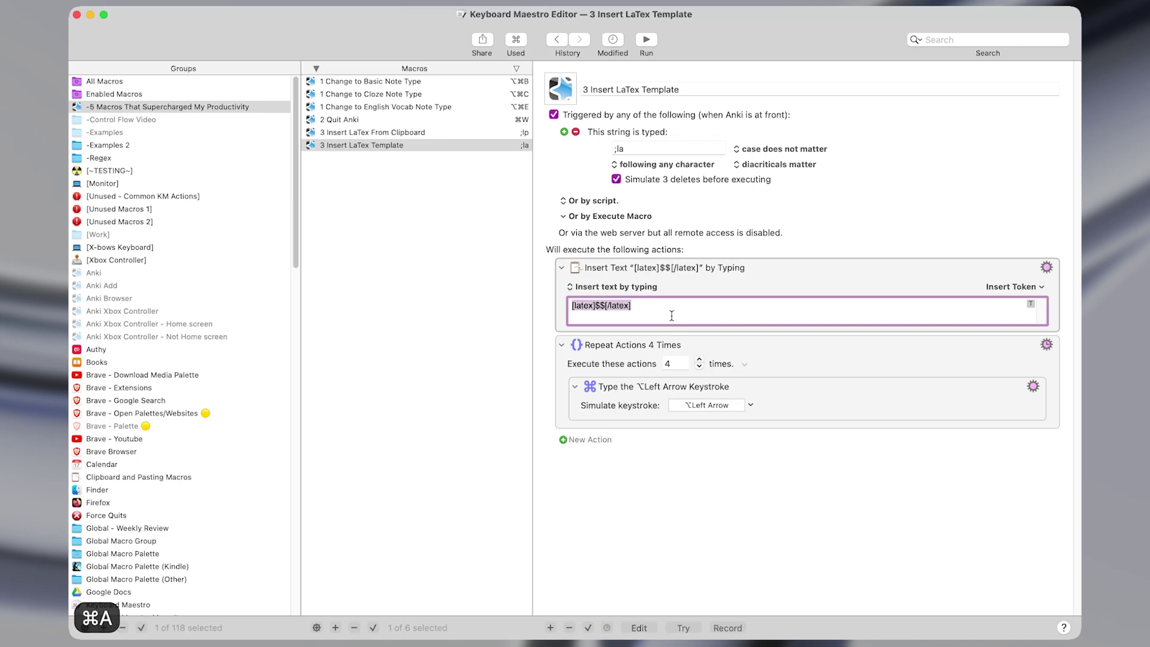
# Step: Copy the [latex]$$[/latex] template and paste it over Anki's Front equation, caret between the dollar signs
pyautogui.press('super+c')
pyautogui.click(760, 345)
pyautogui.hotkey('ctrl', 'alt', 'e')
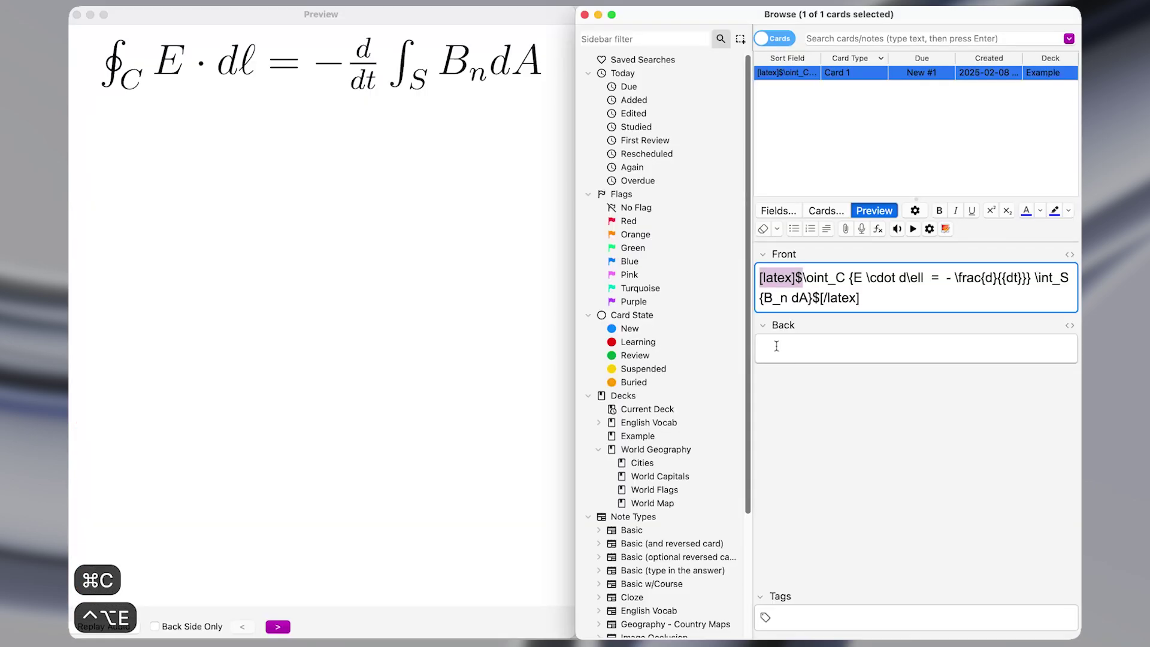
pyautogui.press('super+a')
pyautogui.press('super+v')
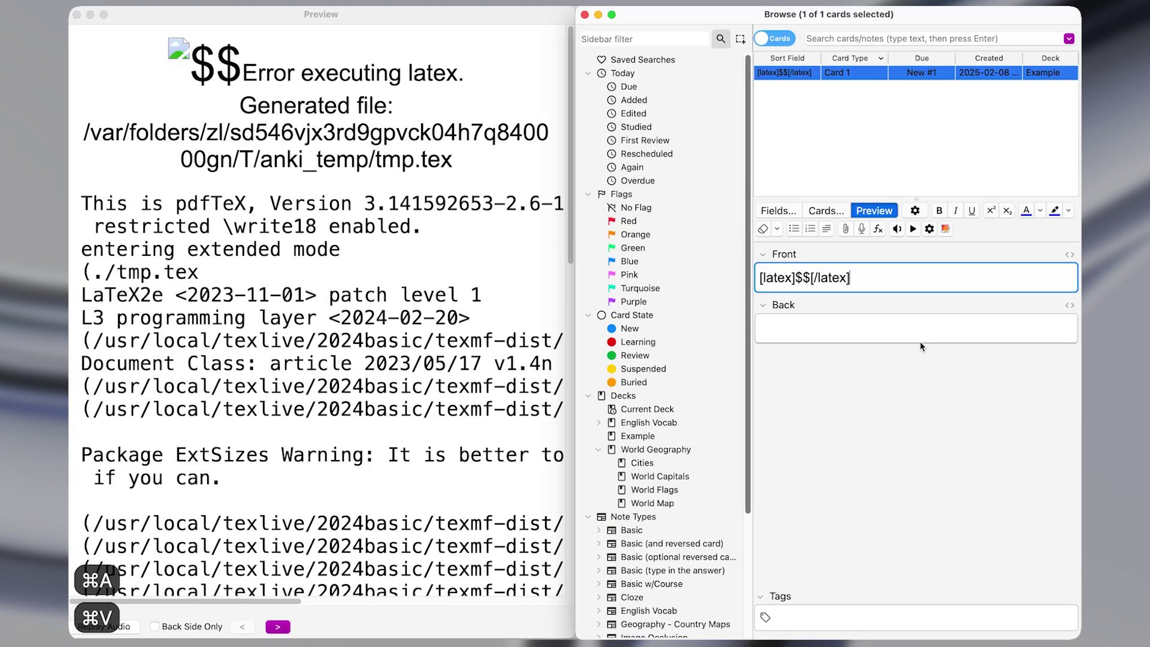
pyautogui.hotkey('alt', 'Left')
pyautogui.hotkey('alt', 'Left')
pyautogui.hotkey('alt', 'Left')
pyautogui.hotkey('alt', 'Left')
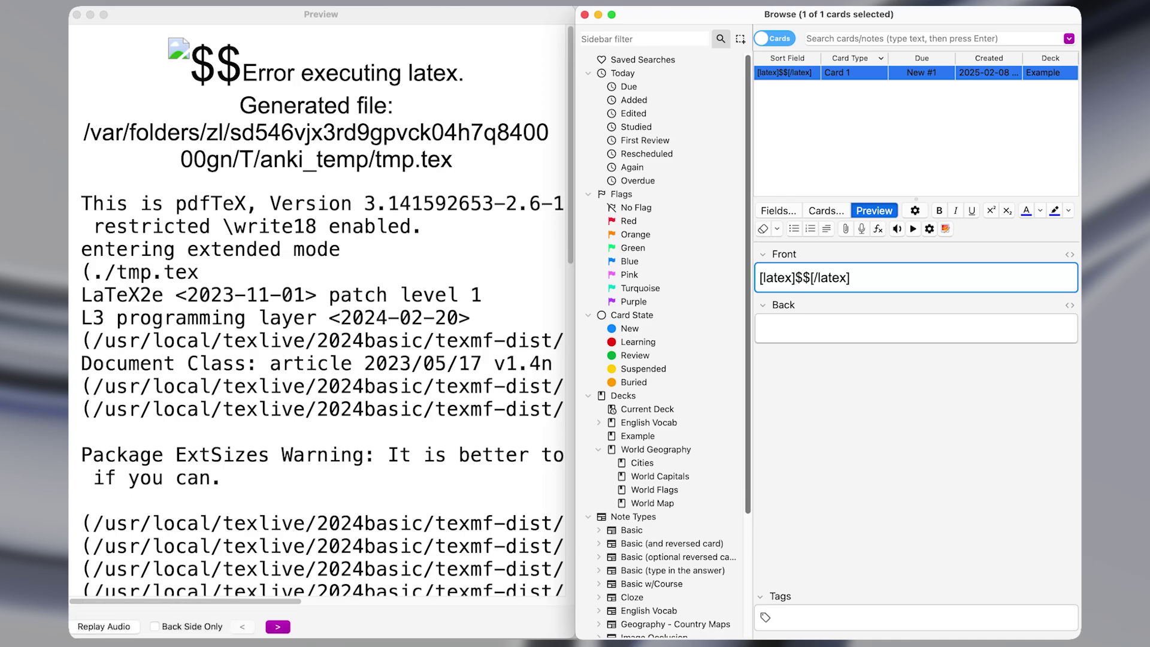
pyautogui.hotkey('shift', 'Right')
pyautogui.hotkey('ctrl', 'alt', 'w')
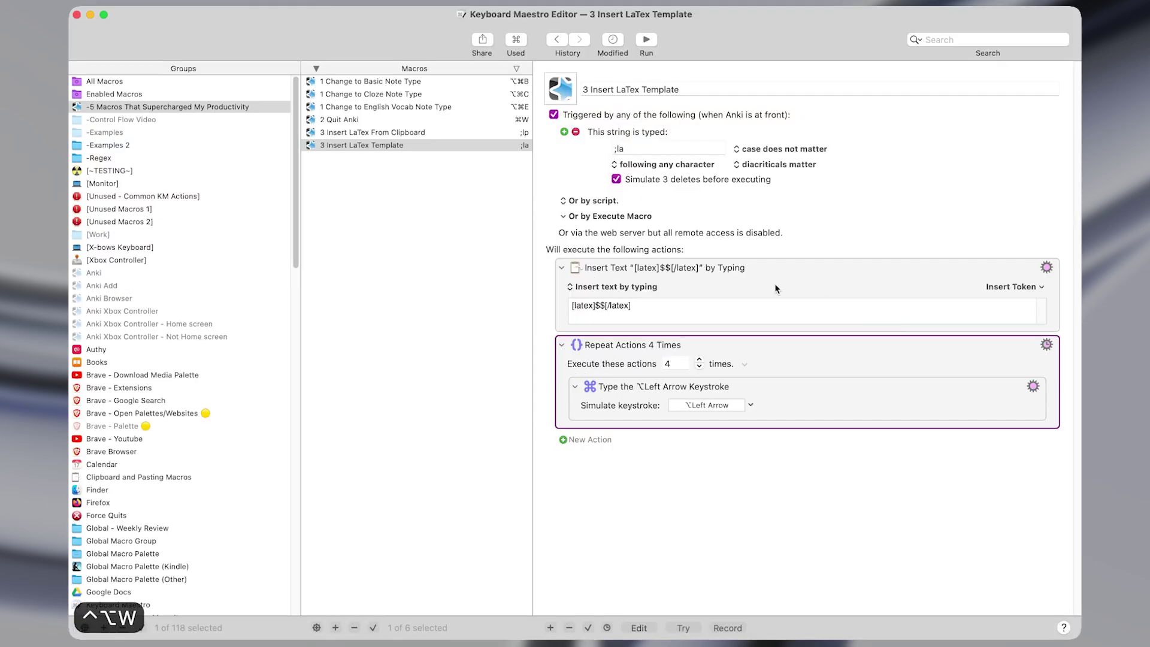
# Step: Open the 3 Insert LaTex From Clipboard macro and review its ;lp trigger and actions
pyautogui.click(433, 132)
pyautogui.click(830, 373)
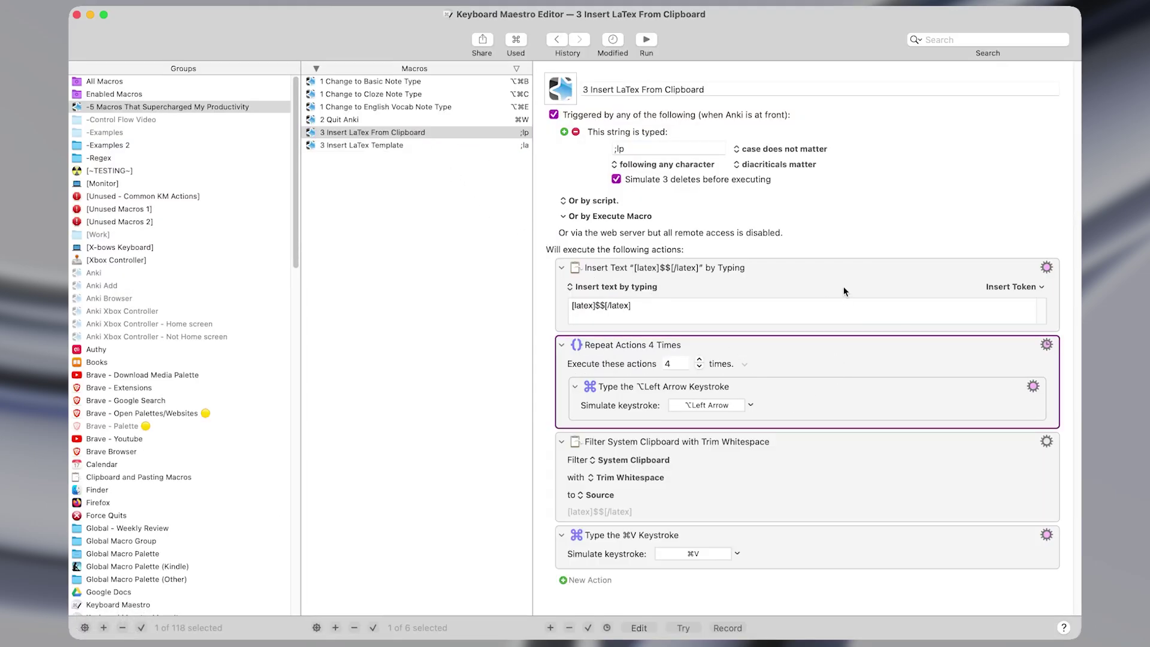
pyautogui.click(634, 150)
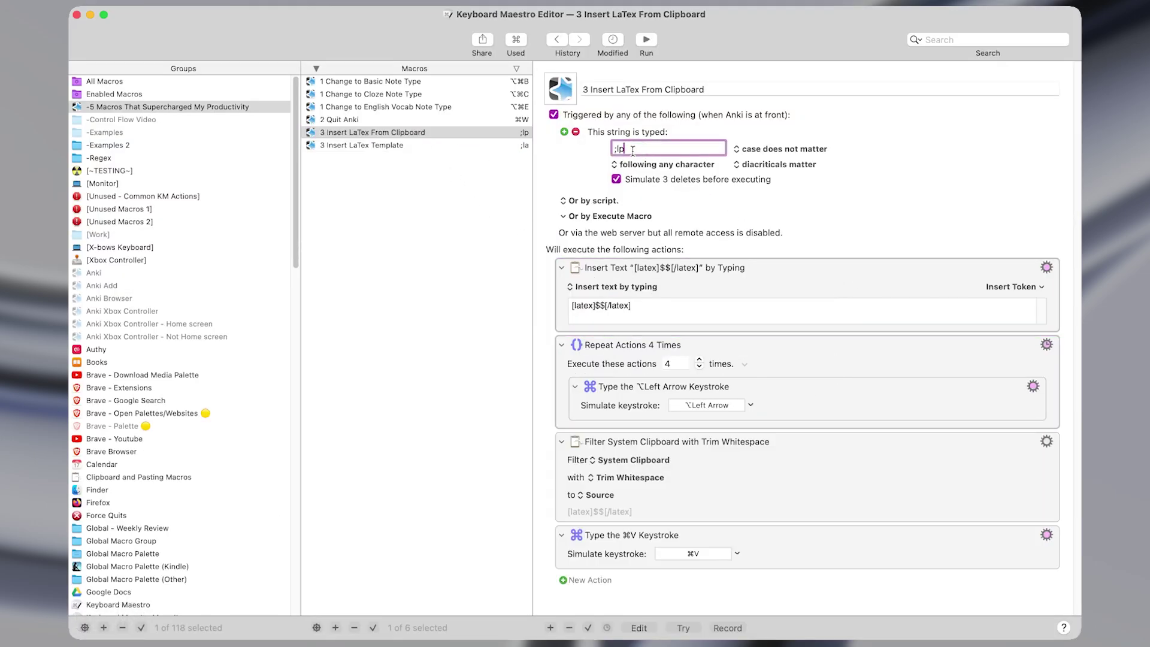
pyautogui.tripleClick(626, 150)
pyautogui.click(703, 265)
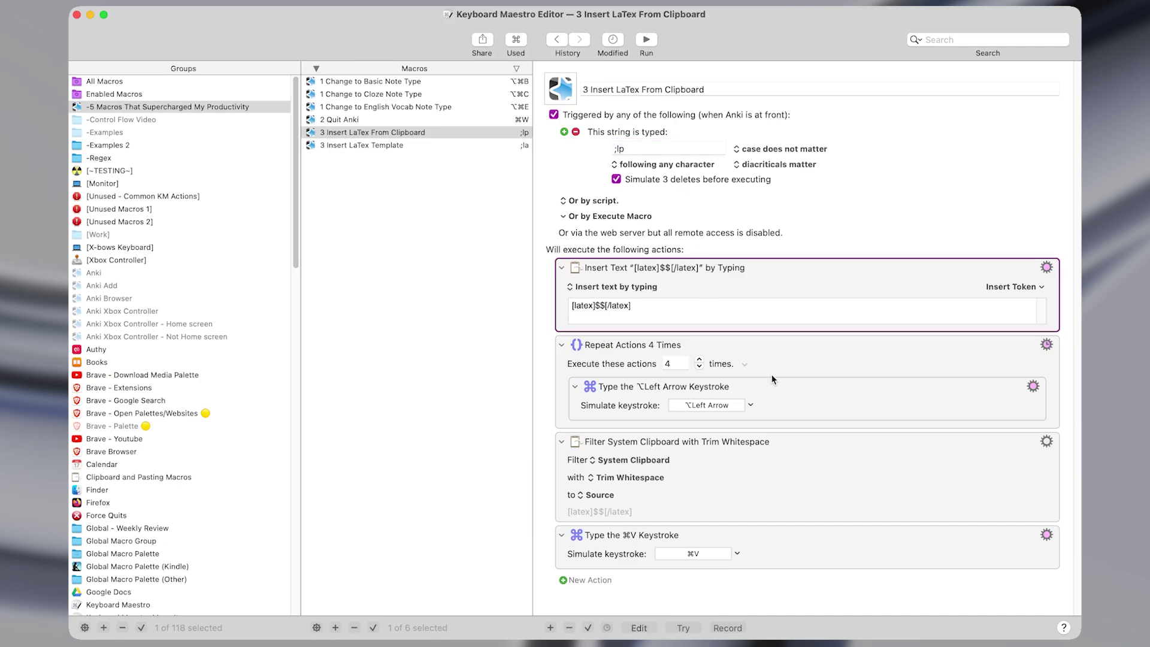
pyautogui.click(786, 477)
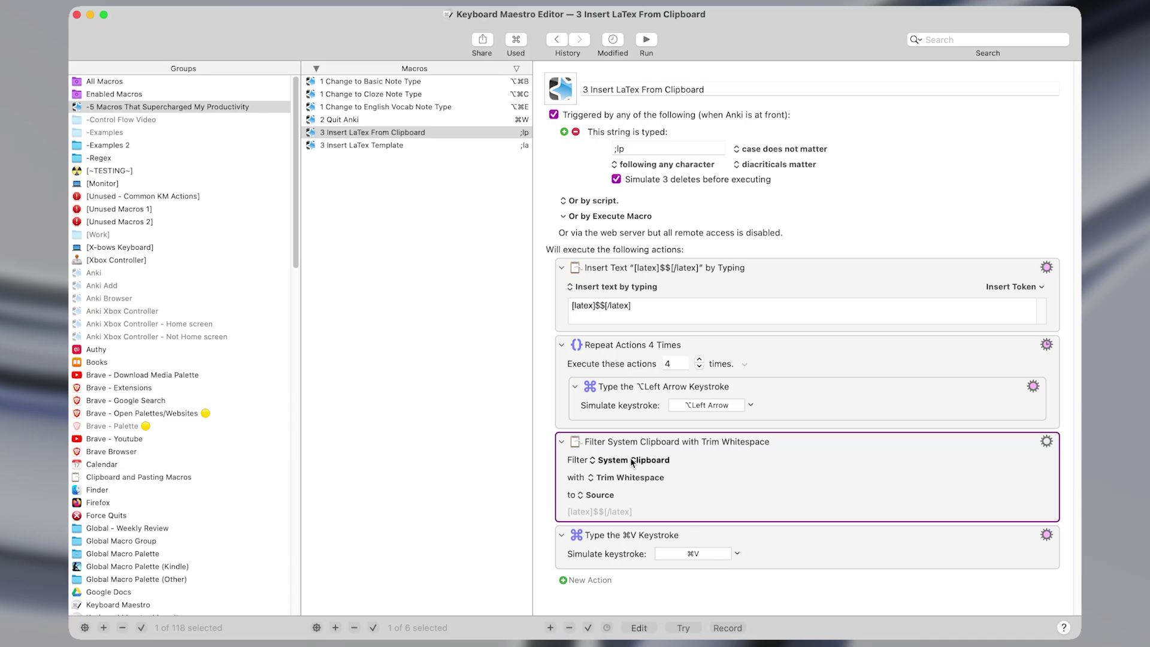
# Step: Add a clipboard Filter action and delete it, leaving the trim-whitespace and paste actions unchanged
pyautogui.press('shift+super+f')
pyautogui.write('rep')
pyautogui.press('BackSpace')
pyautogui.press('BackSpace')
pyautogui.press('BackSpace')
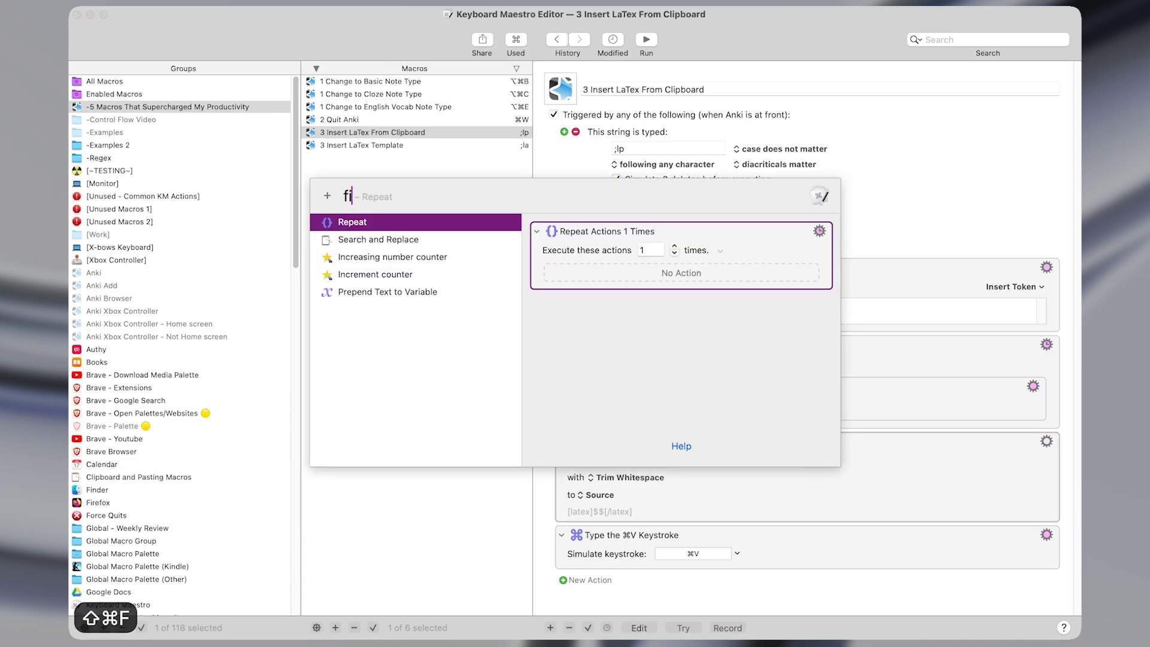
pyautogui.write('fil')
pyautogui.press('Return')
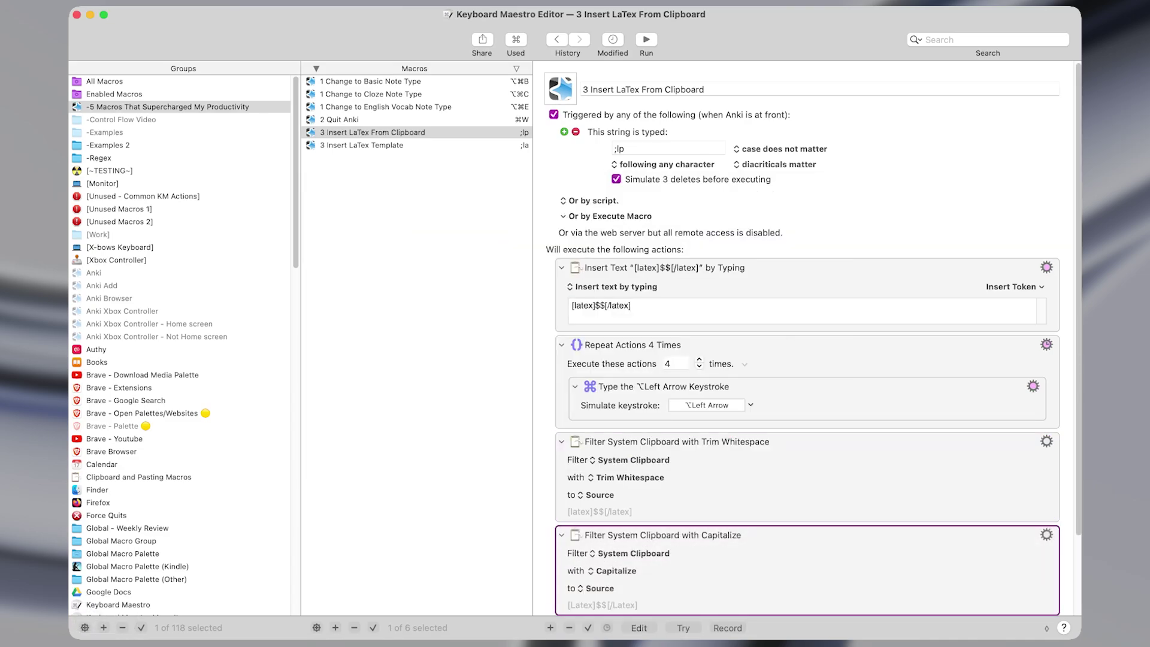
pyautogui.press('super+v')
pyautogui.press('BackSpace')
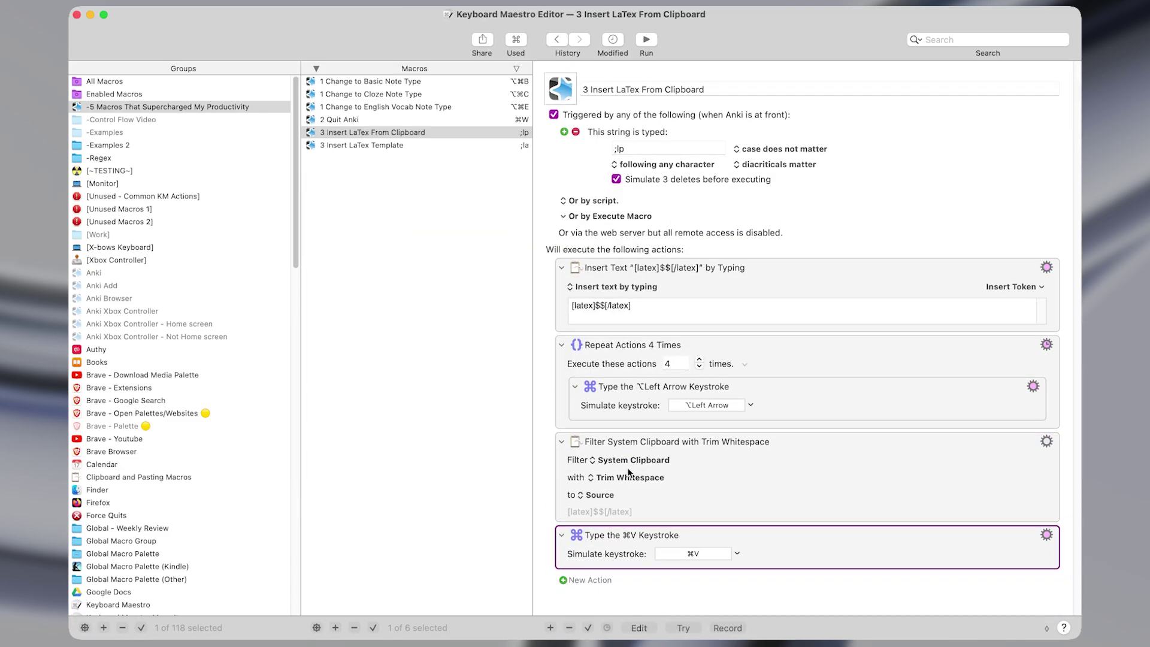
pyautogui.click(629, 477)
pyautogui.click(791, 486)
pyautogui.click(666, 515)
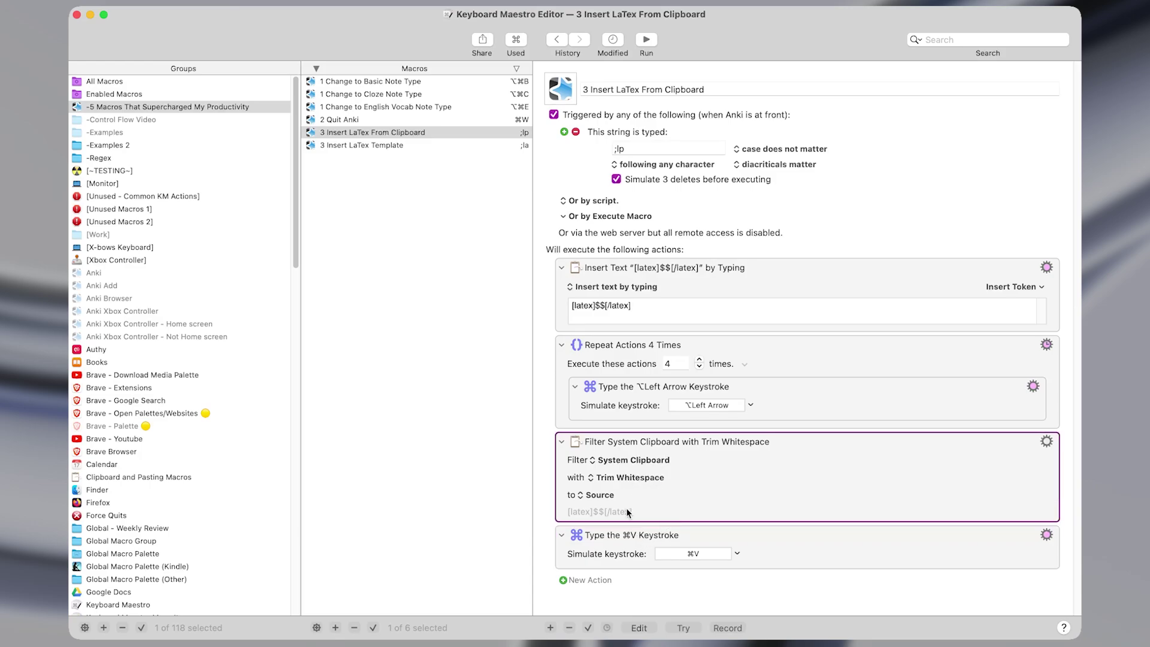
pyautogui.click(770, 546)
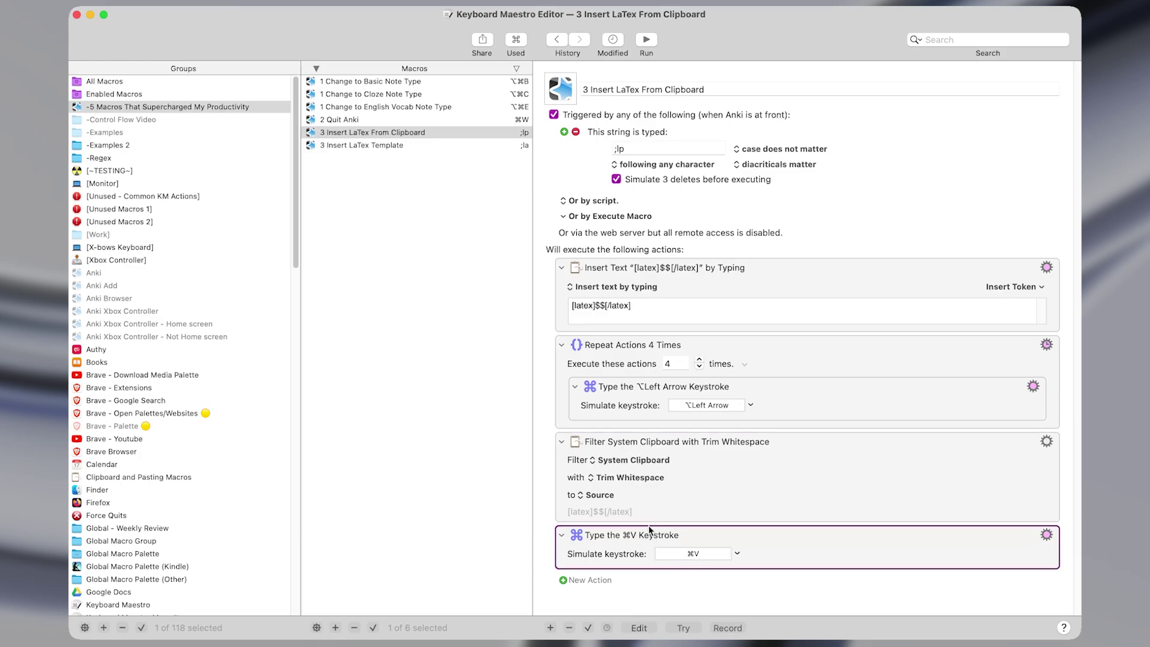
# Step: Copy the note's equation and insert it into Anki's cleared Front inside [latex]$…$[/latex] via ;lp
pyautogui.hotkey('ctrl', 'alt', 'z')
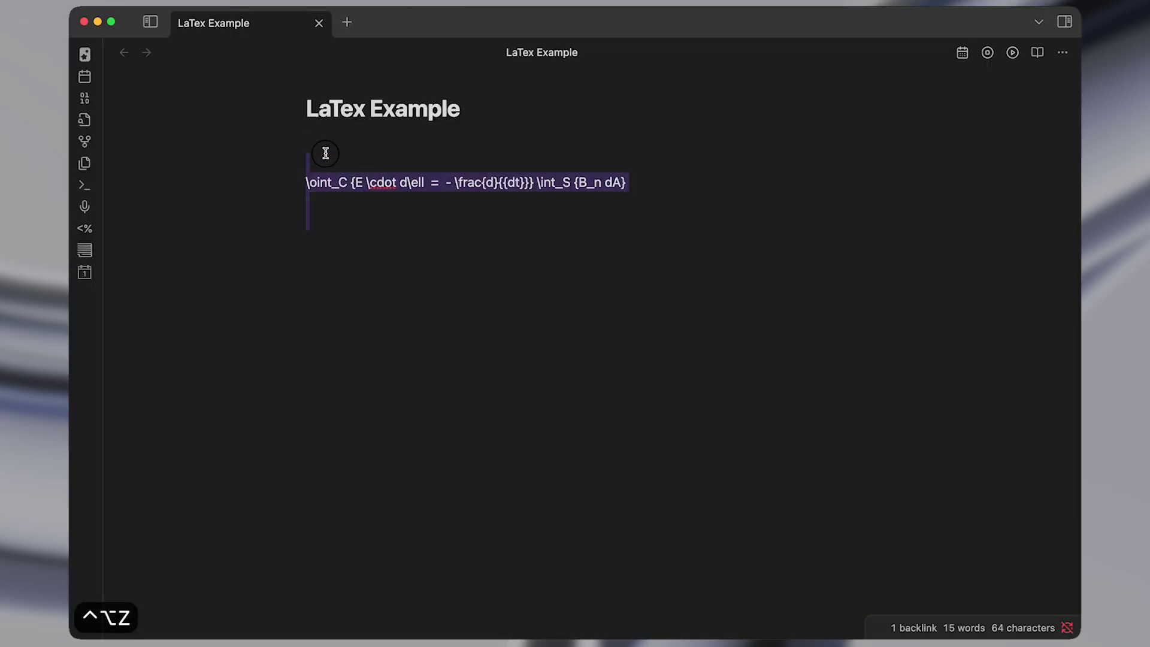
pyautogui.press('super+c')
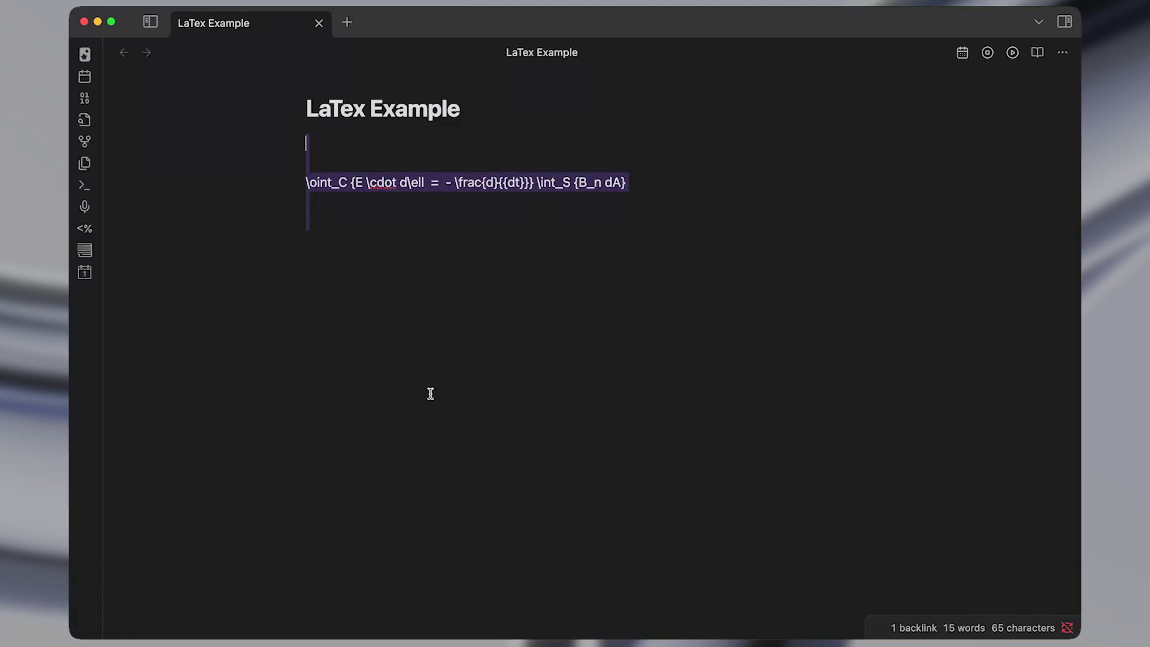
pyautogui.hotkey('ctrl', 'alt', 'e')
pyautogui.press('super+a')
pyautogui.press('BackSpace')
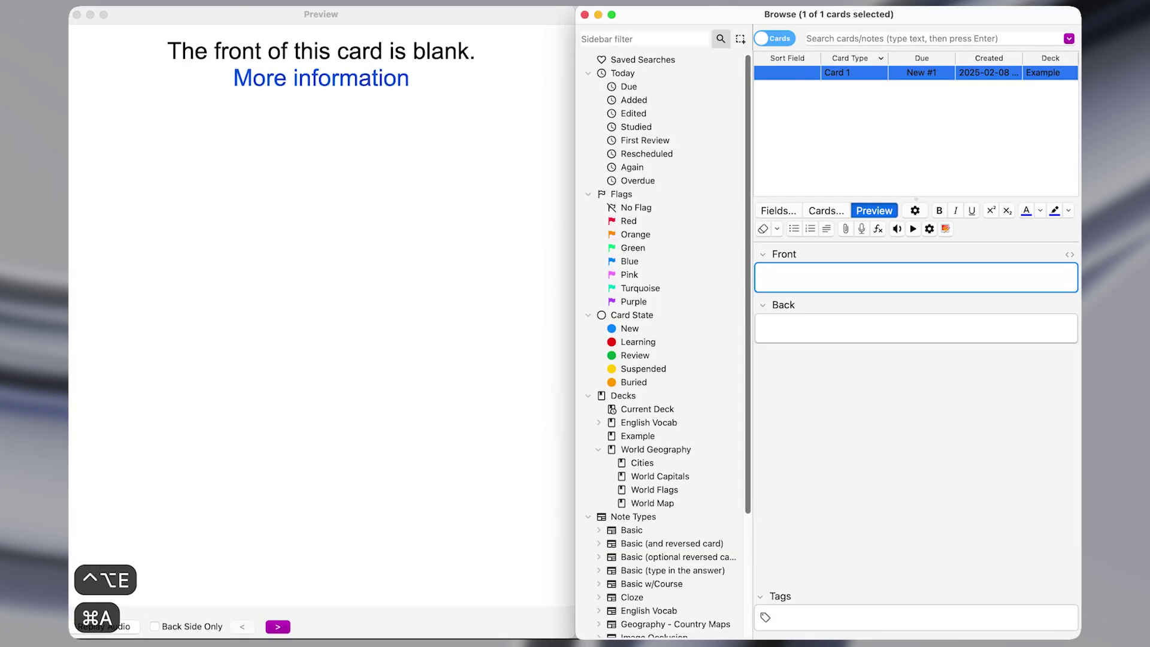
pyautogui.write('[latex]$$[/latex]')
pyautogui.hotkey('alt', 'Left')
pyautogui.hotkey('alt', 'Left')
pyautogui.hotkey('alt', 'Left')
pyautogui.hotkey('alt', 'Left')
pyautogui.press('super+v')
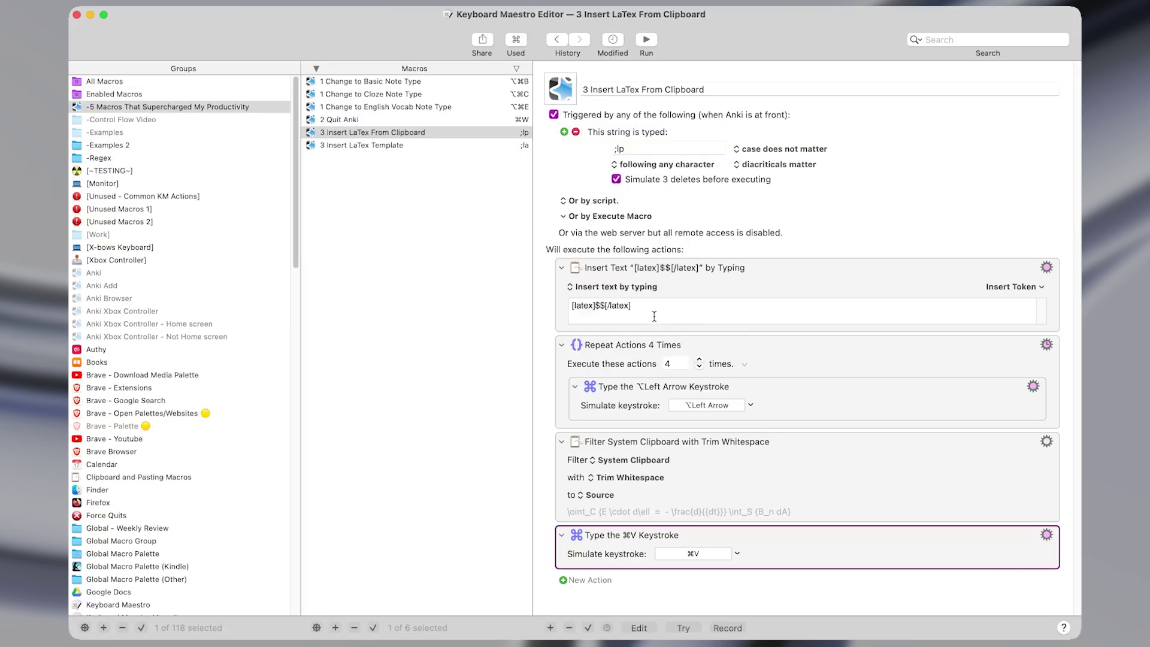
pyautogui.click(640, 287)
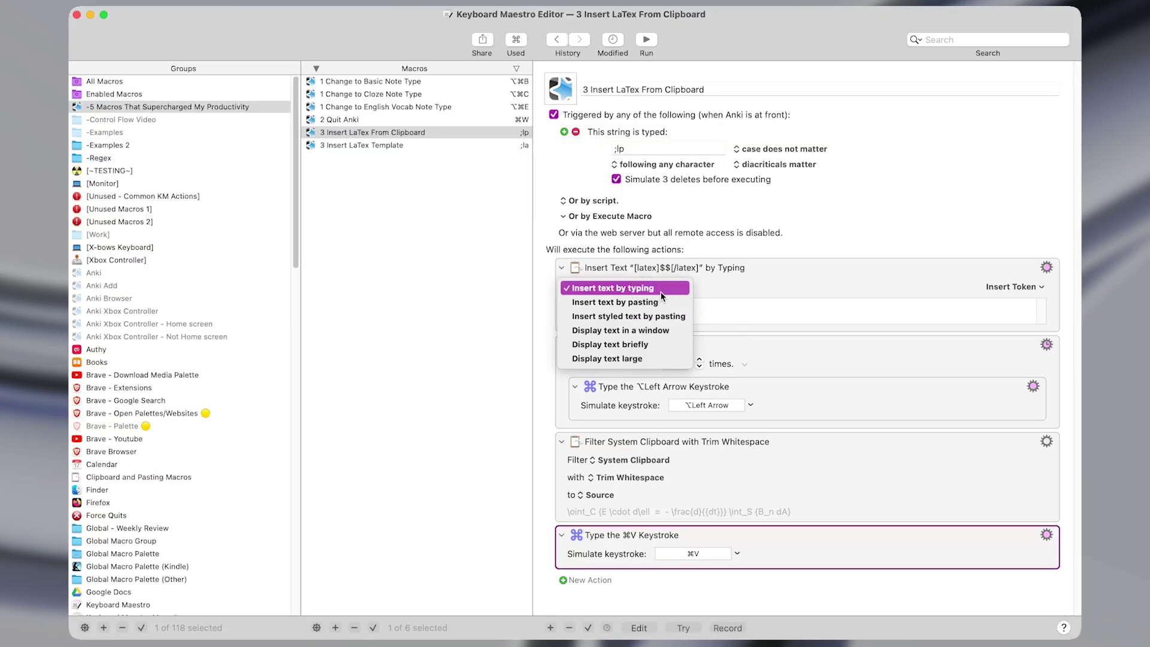
pyautogui.click(818, 295)
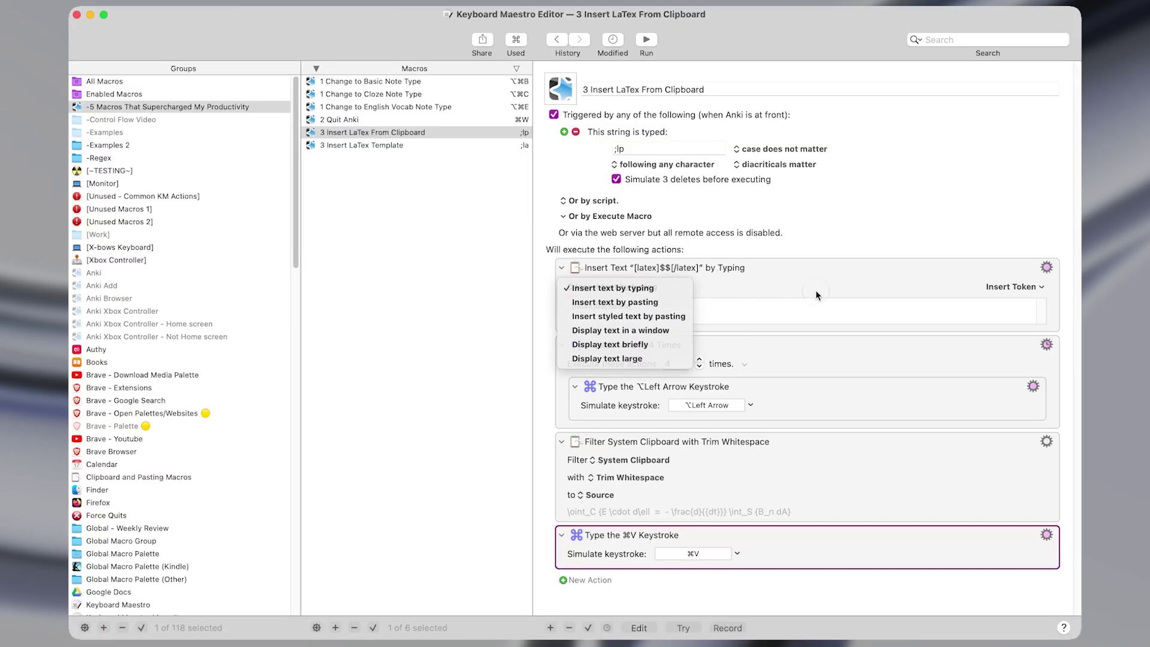
pyautogui.click(670, 321)
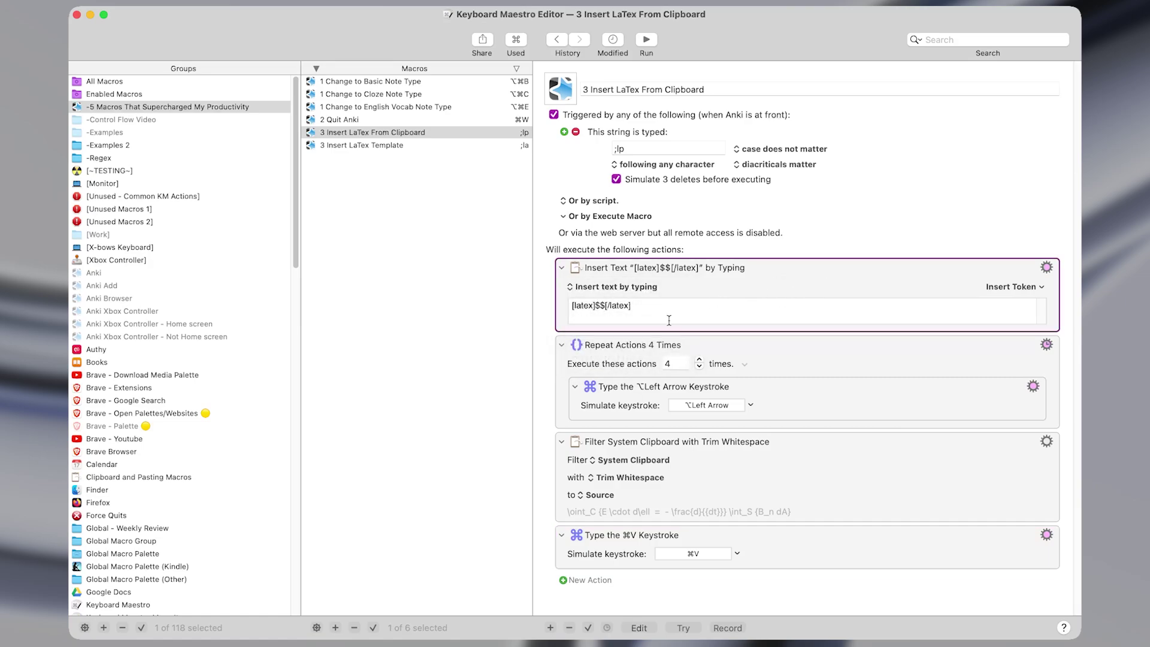
pyautogui.click(728, 348)
pyautogui.click(654, 289)
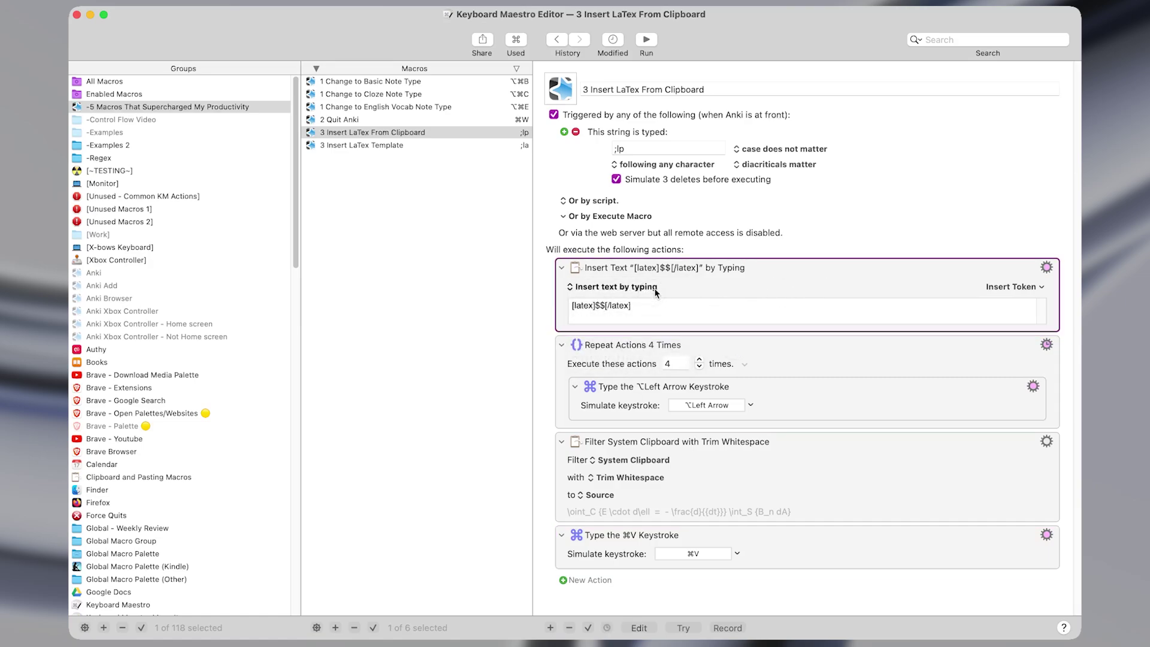
pyautogui.click(782, 299)
pyautogui.keyDown('shift'); pyautogui.click(793, 368); pyautogui.keyUp('shift')
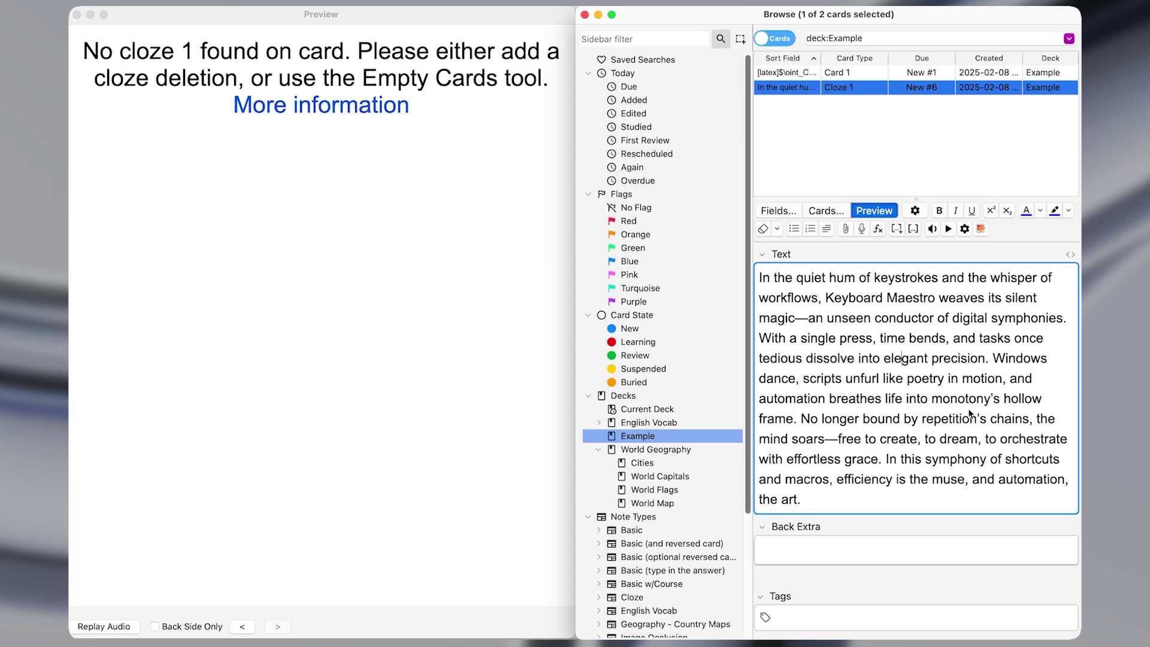
pyautogui.press('super+a')
pyautogui.hotkey('ctrl', 'shift', 'c')
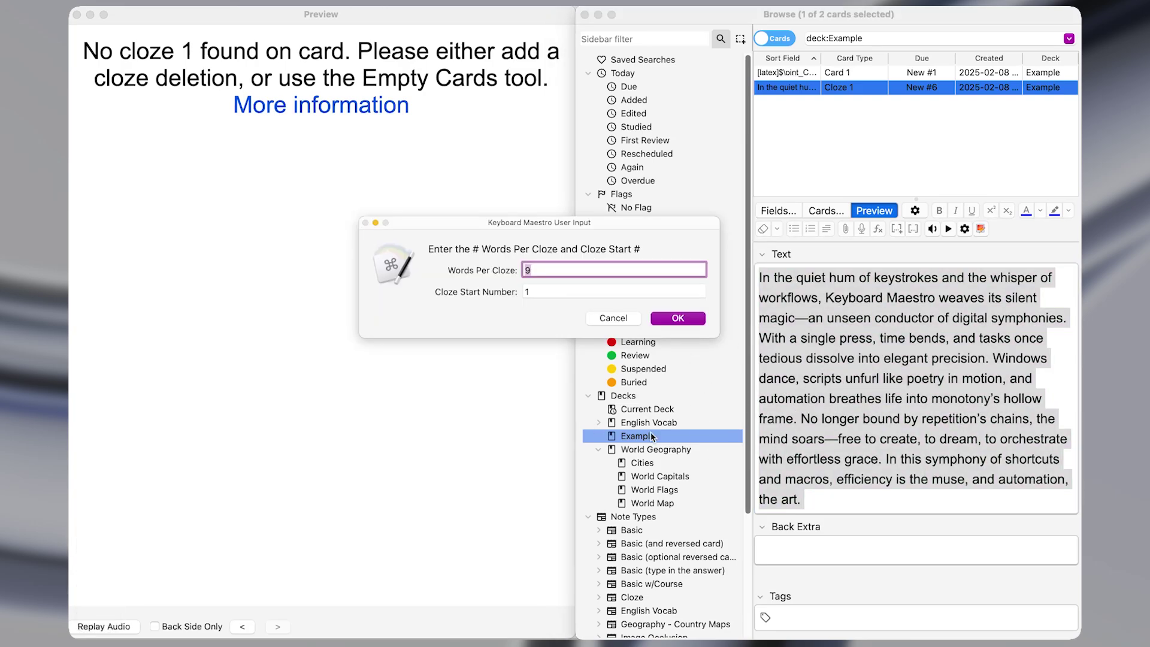
pyautogui.press('Return')
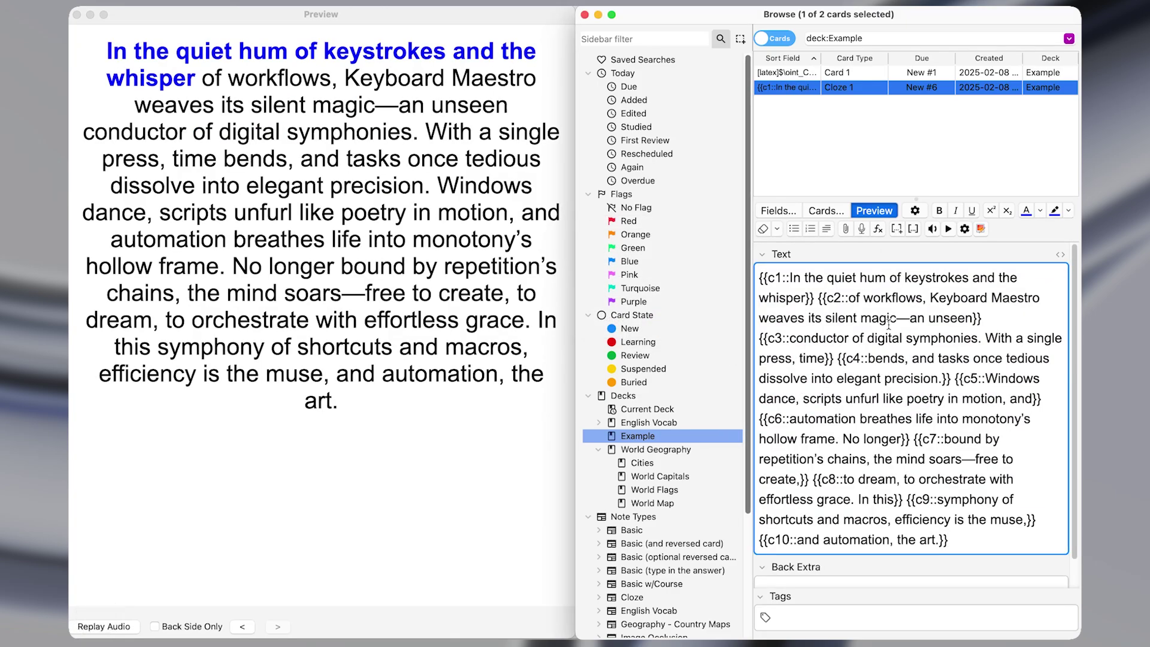
pyautogui.click(364, 277)
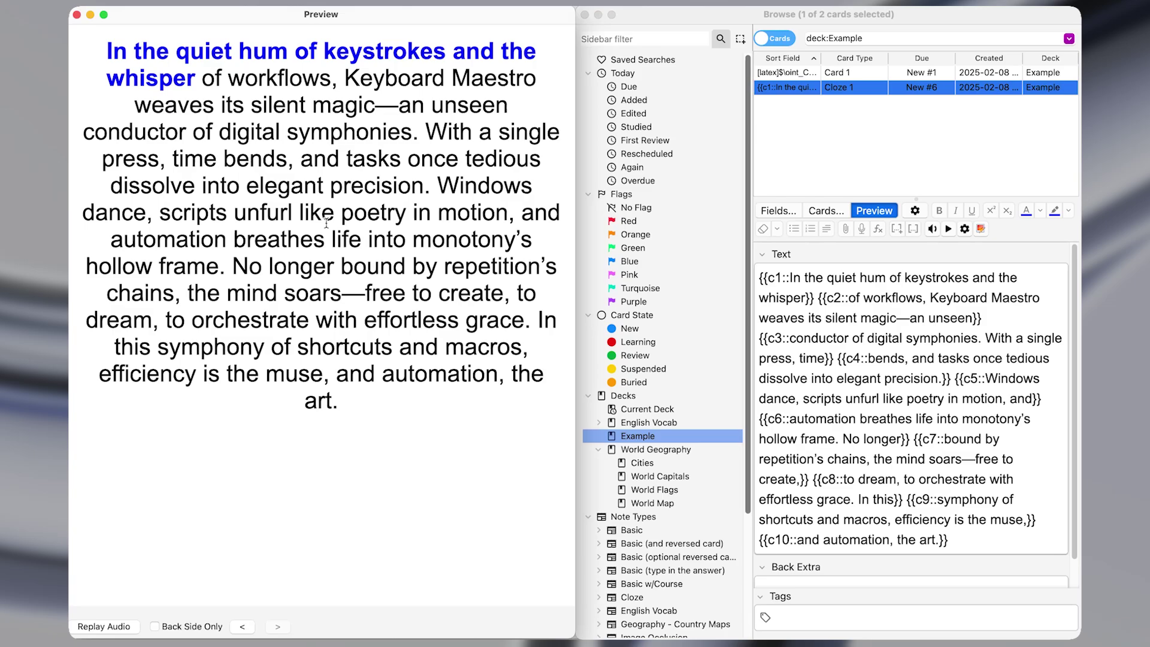
pyautogui.press('Right')
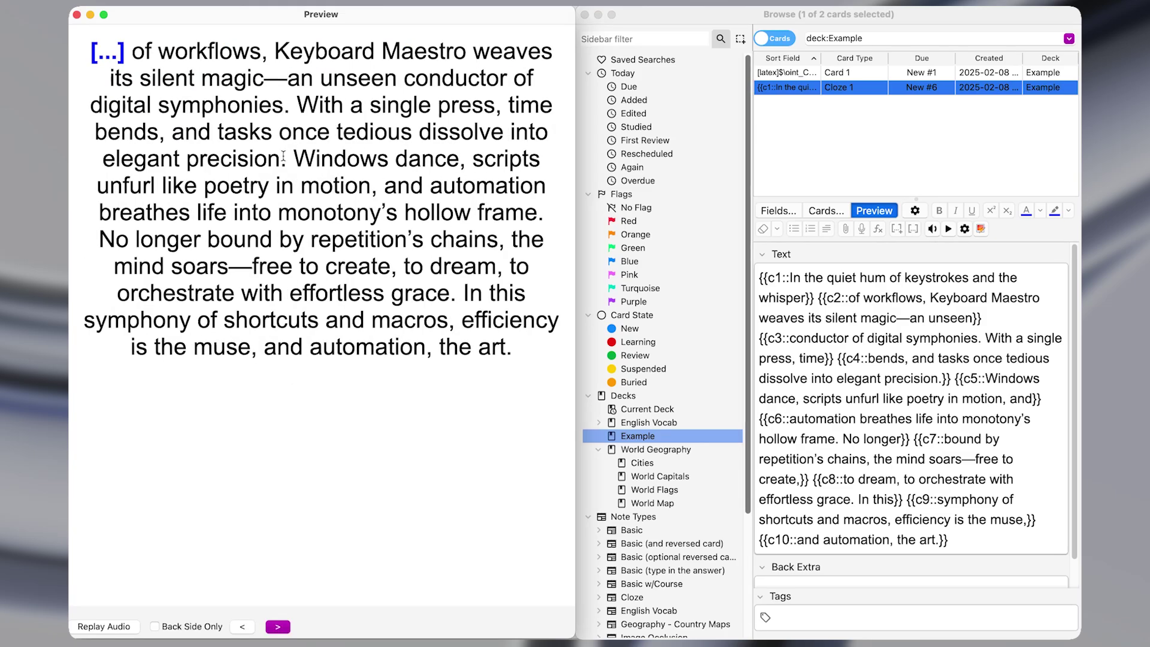
pyautogui.click(810, 400)
pyautogui.press('super+a')
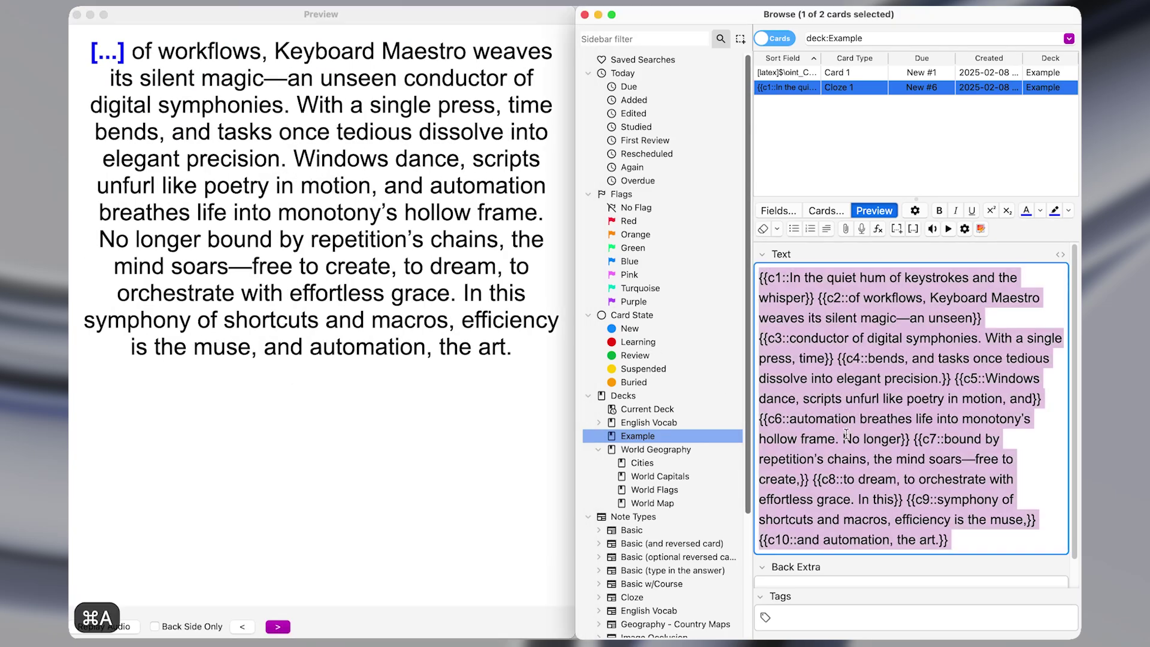
pyautogui.hotkey('alt', 'shift', 'v')
pyautogui.press('super+v')
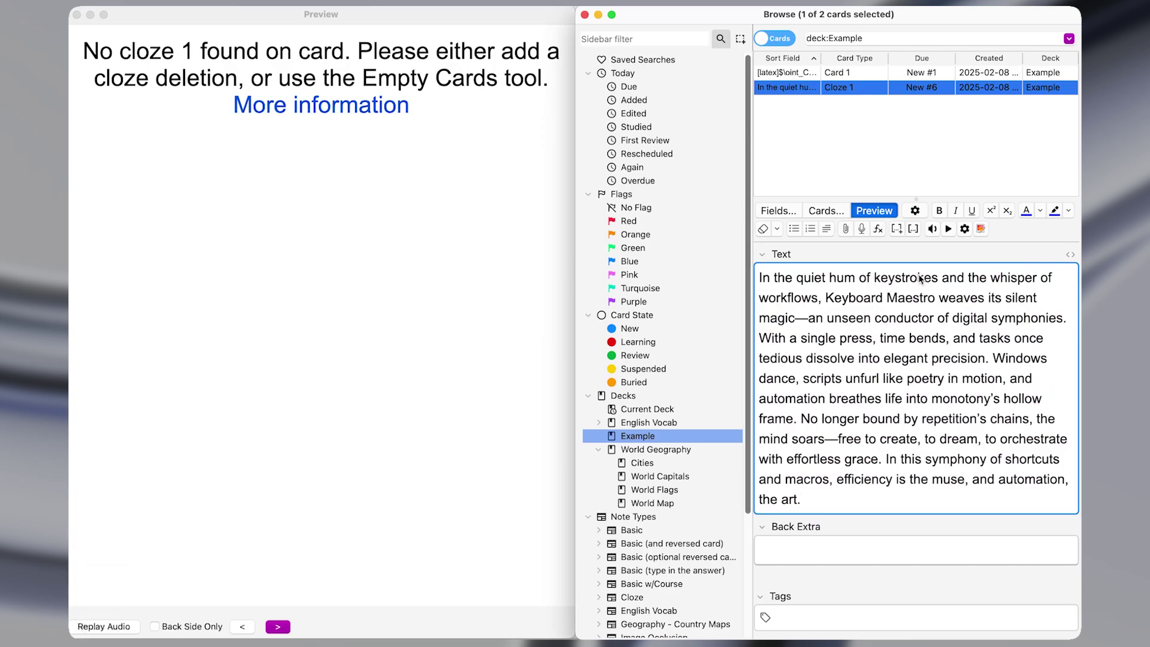
# Step: Wrap 'In the quiet hum of keystrokes' as cloze c1 and check it in the preview
pyautogui.moveTo(939, 281); pyautogui.dragTo(880, 282)
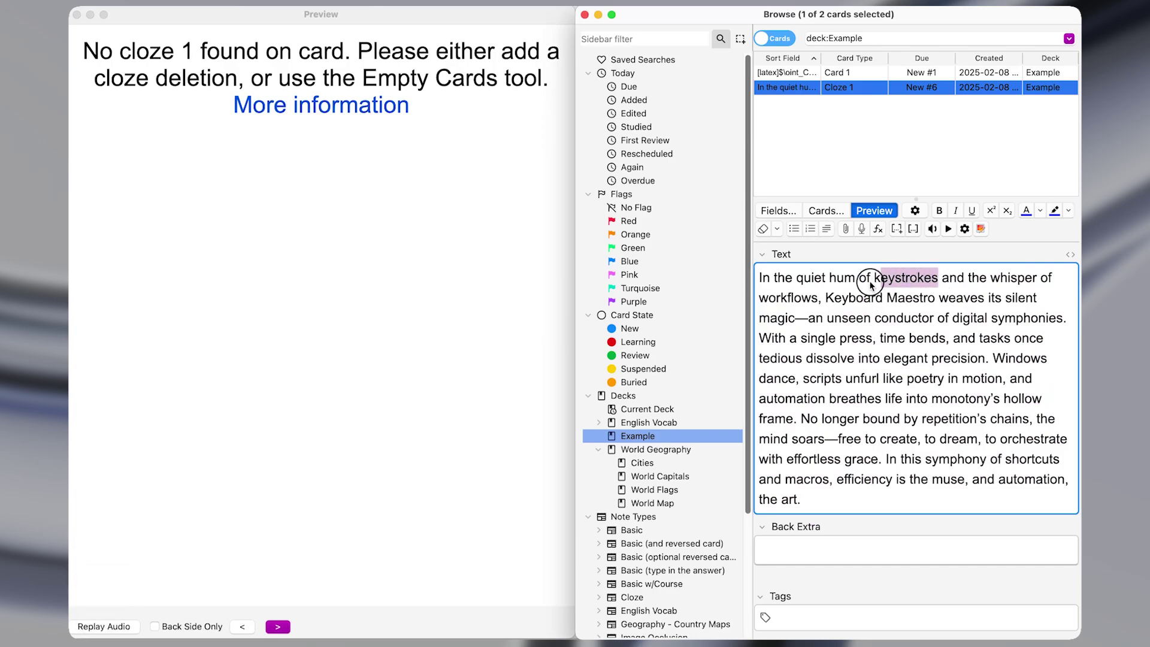
pyautogui.keyDown('shift'); pyautogui.click(760, 278); pyautogui.keyUp('shift')
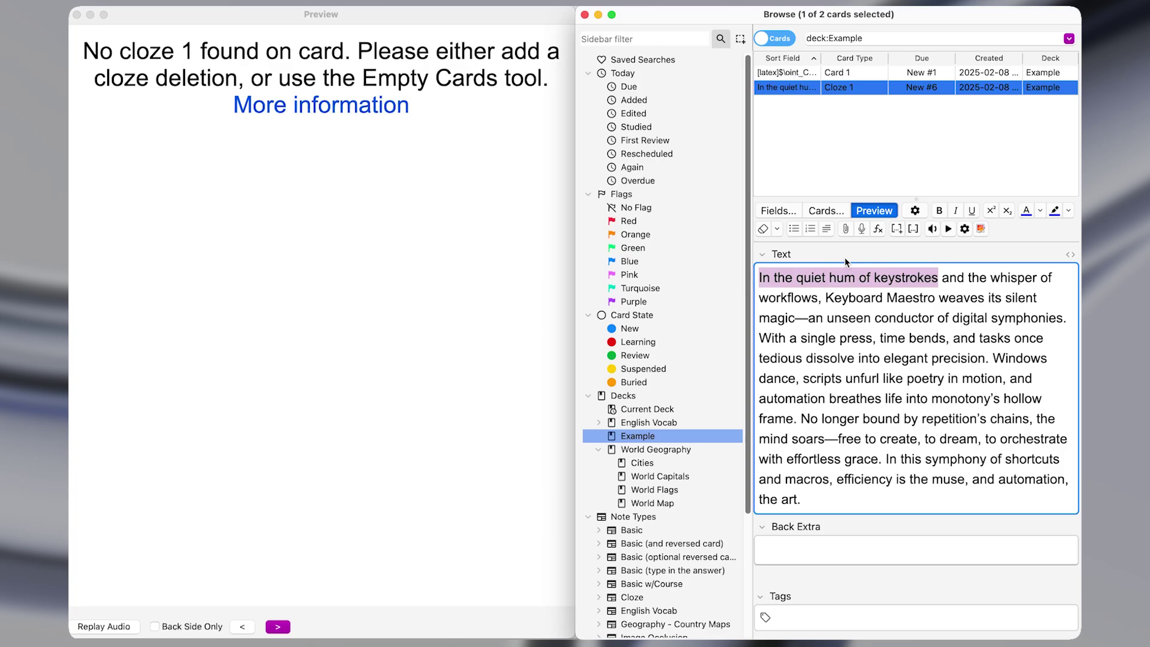
pyautogui.click(897, 231)
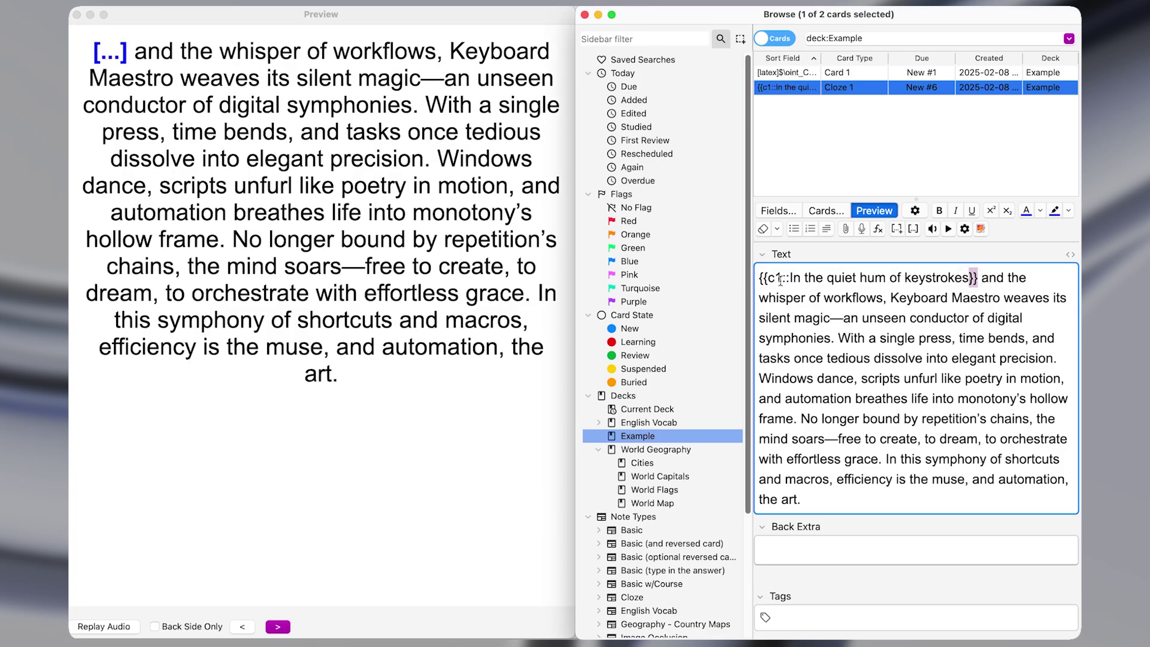
pyautogui.moveTo(796, 277); pyautogui.dragTo(756, 277)
pyautogui.click(276, 182)
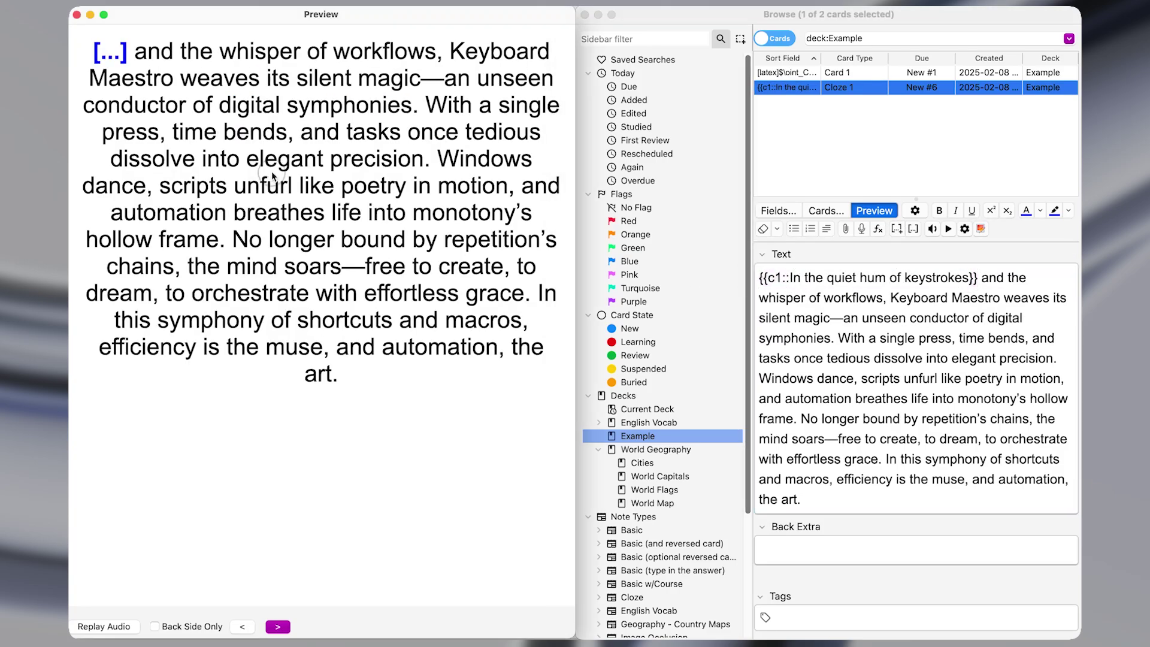
pyautogui.press('Right')
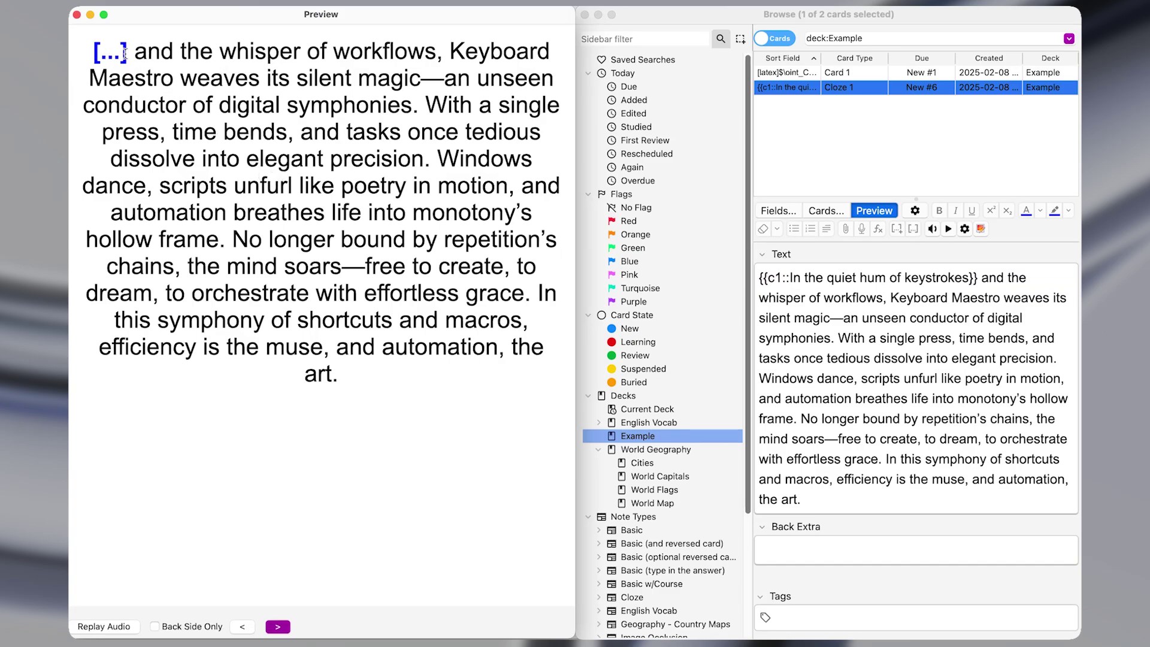
pyautogui.doubleClick(123, 52)
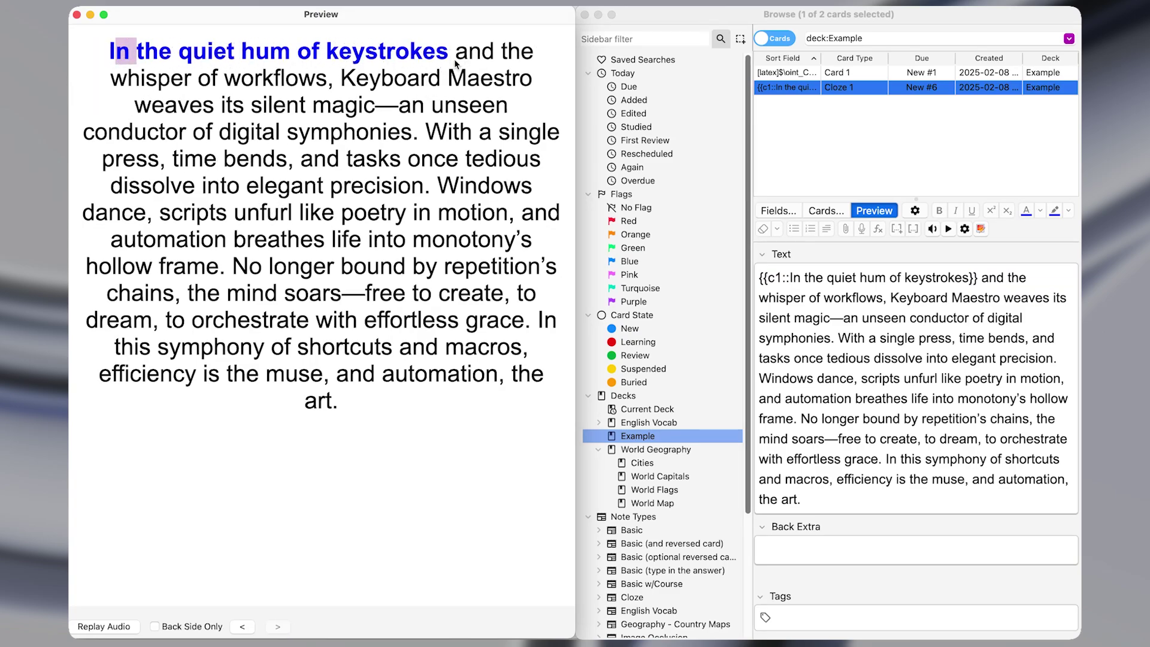
pyautogui.click(988, 318)
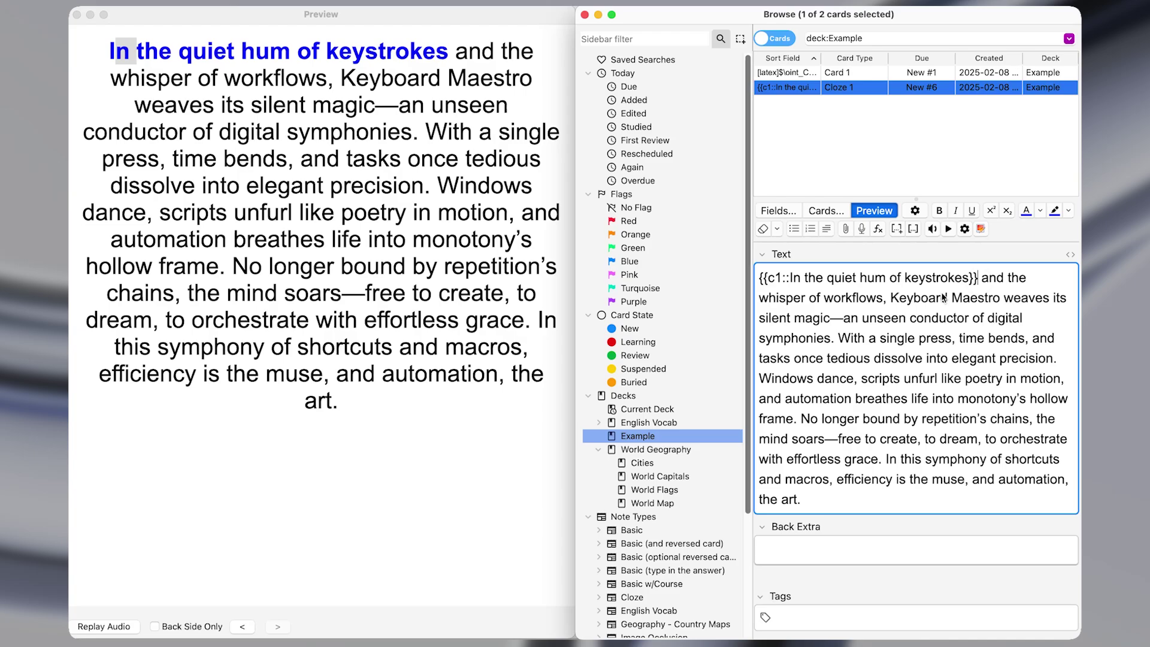
# Step: Wrap the following phrases as clozes c2 to c5, undoing one misplaced wrap
pyautogui.keyDown('shift'); pyautogui.click(881, 301); pyautogui.keyUp('shift')
pyautogui.press('super+shift+c')
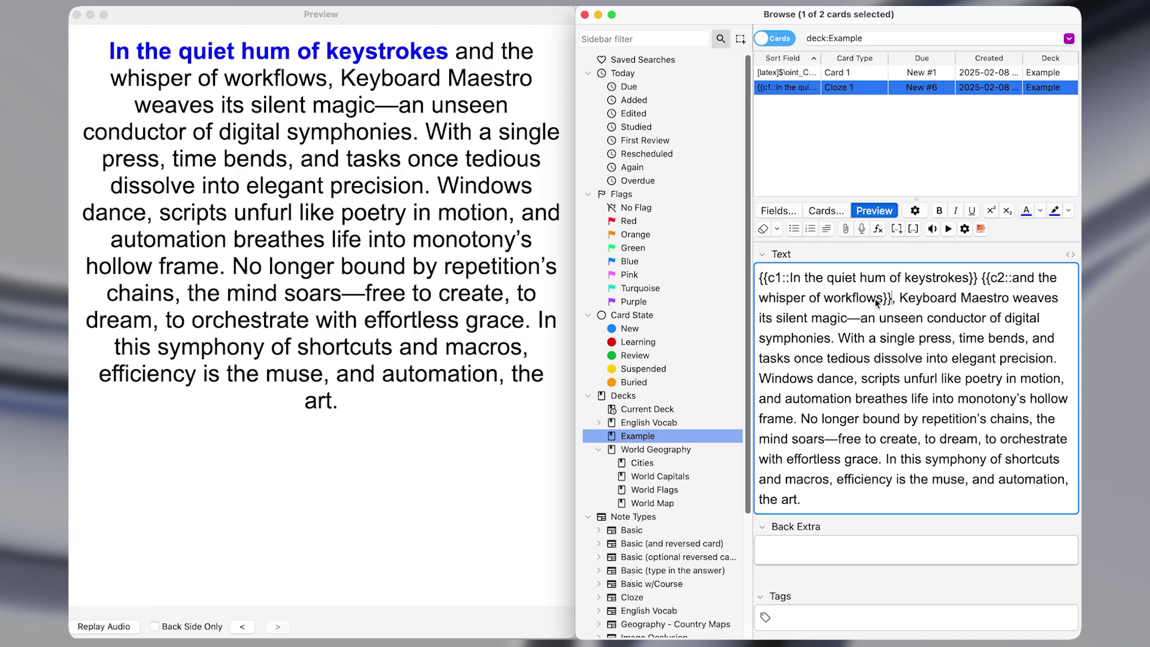
pyautogui.moveTo(877, 299); pyautogui.dragTo(747, 308)
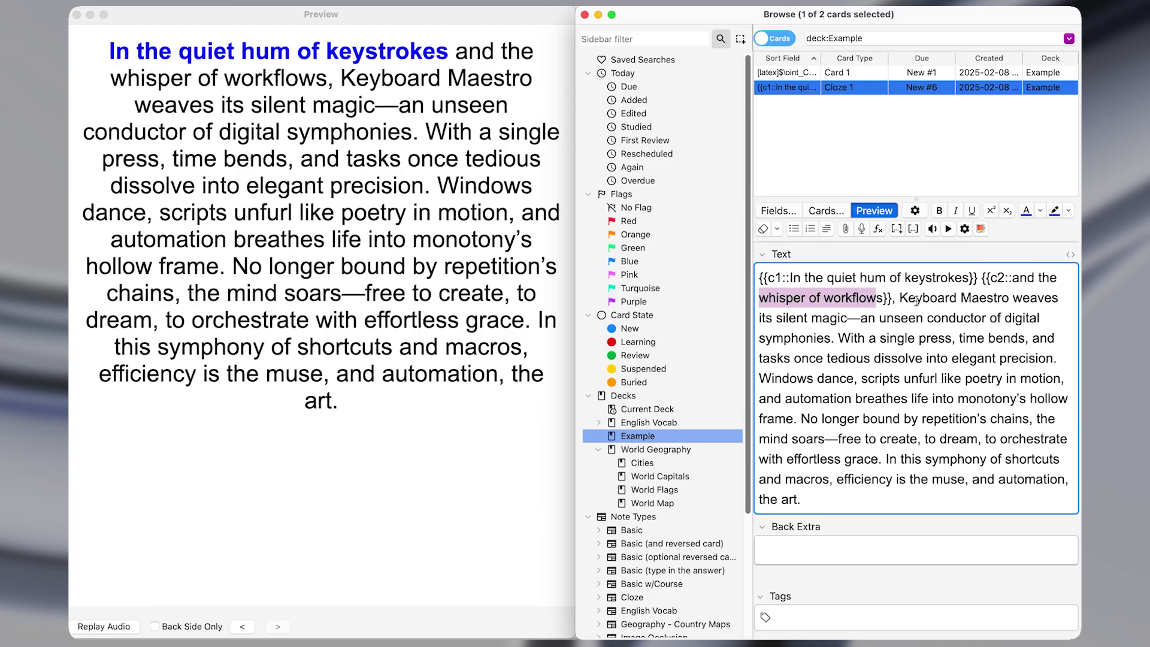
pyautogui.moveTo(898, 297); pyautogui.dragTo(928, 339)
pyautogui.press('super+shift+c')
pyautogui.press('super+shift+c')
pyautogui.press('super+z')
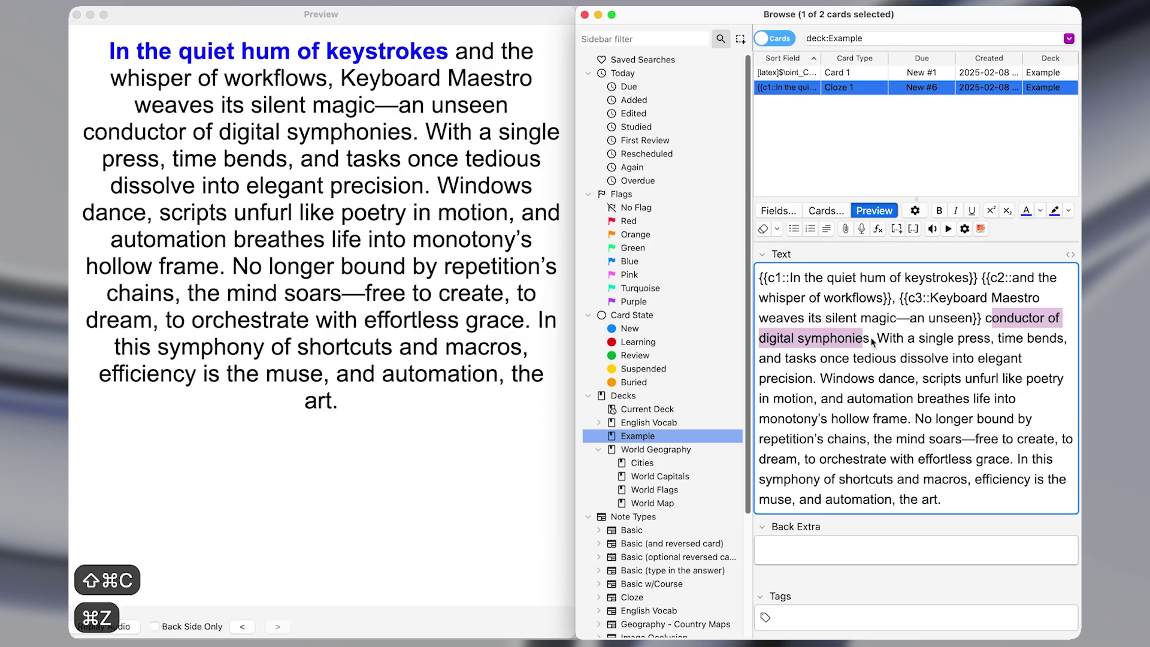
pyautogui.press('super+shift+c')
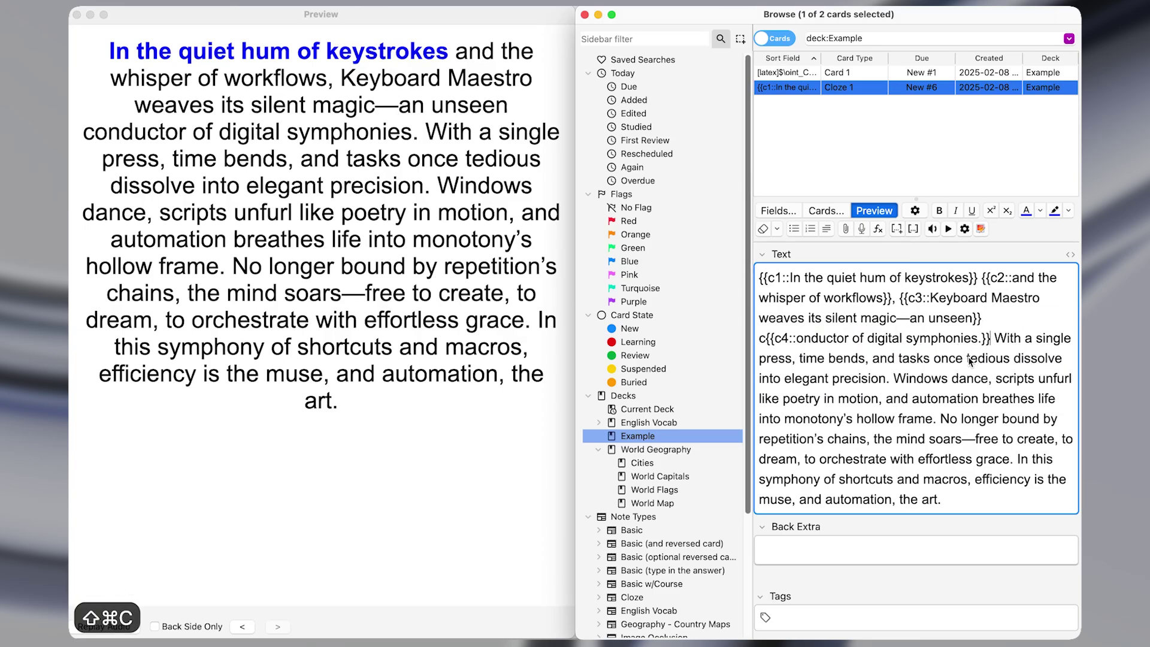
pyautogui.moveTo(992, 339); pyautogui.dragTo(891, 377)
pyautogui.press('super+shift+c')
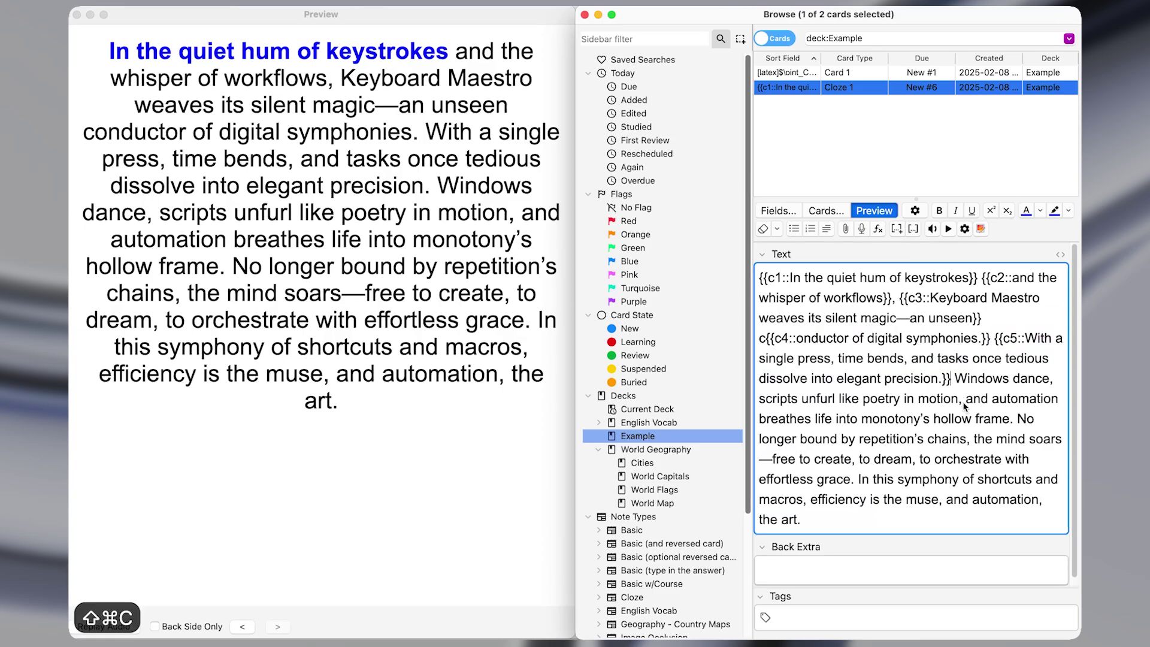
pyautogui.moveTo(1013, 419); pyautogui.dragTo(955, 378)
# Step: Wrap the 'Windows dance' sentence as c6, then split the whole text into 4-word clozes c1–c22
pyautogui.press('super+shift+c')
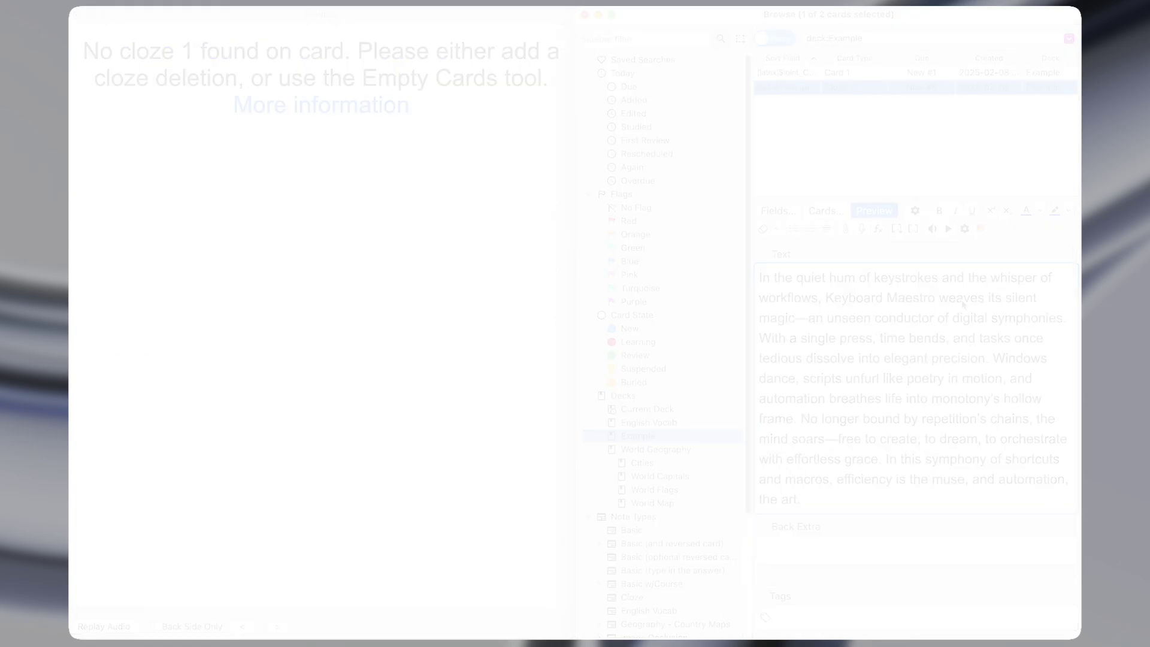
pyautogui.press('super+a')
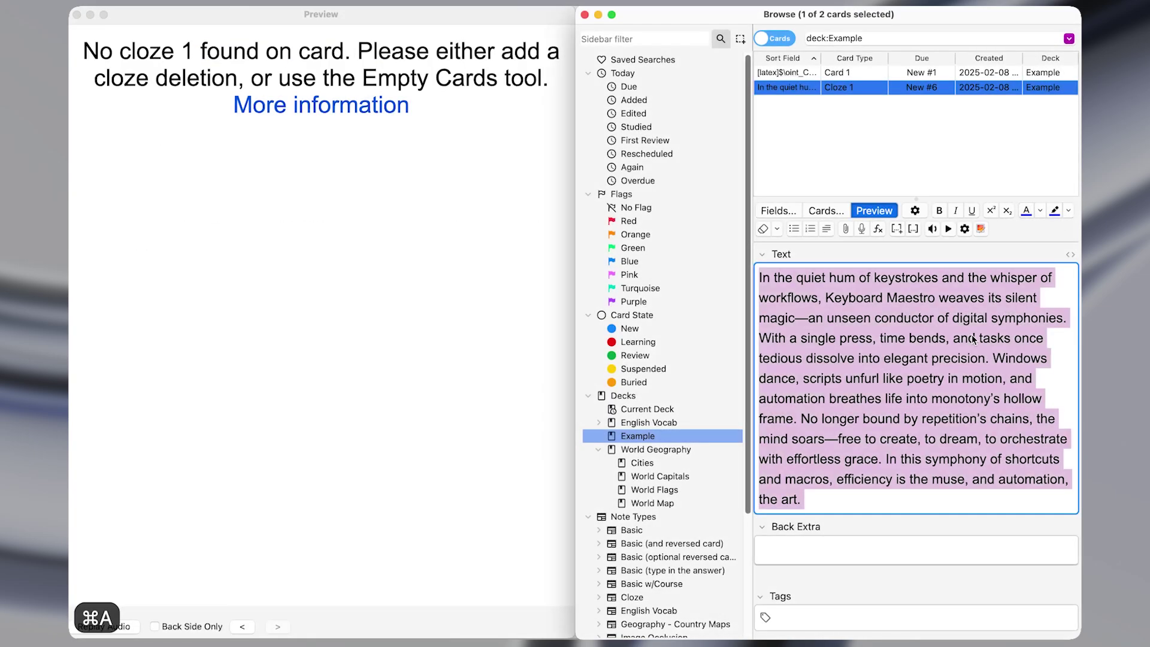
pyautogui.hotkey('ctrl', 'shift', 'c')
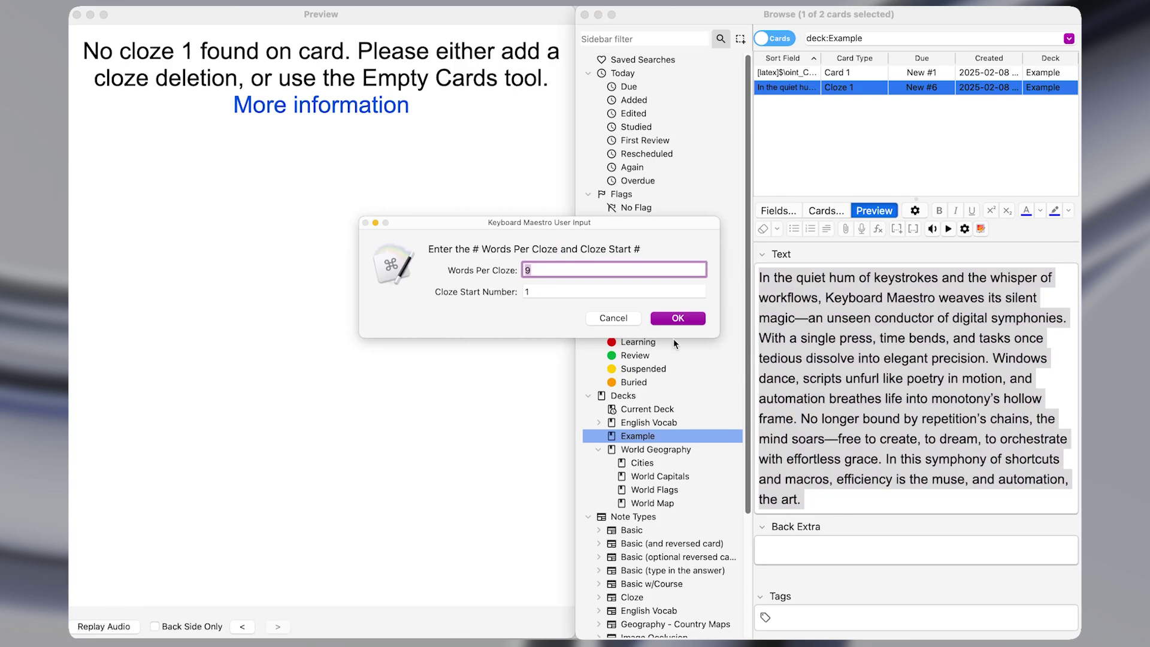
pyautogui.write('4')
pyautogui.click(587, 288)
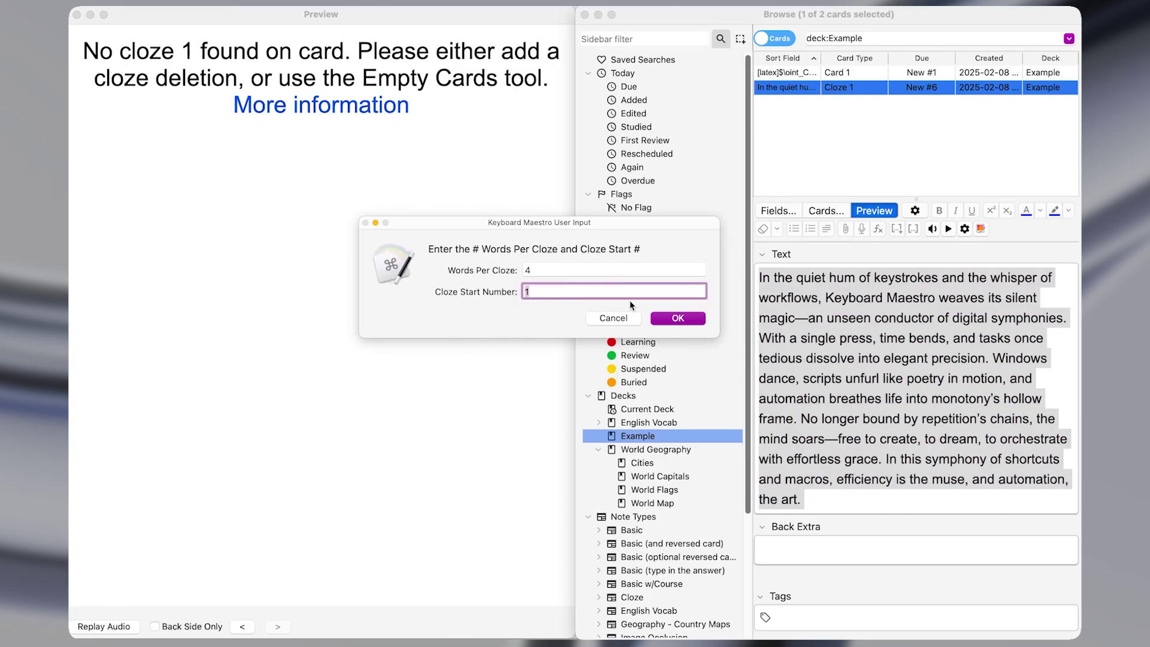
pyautogui.click(678, 318)
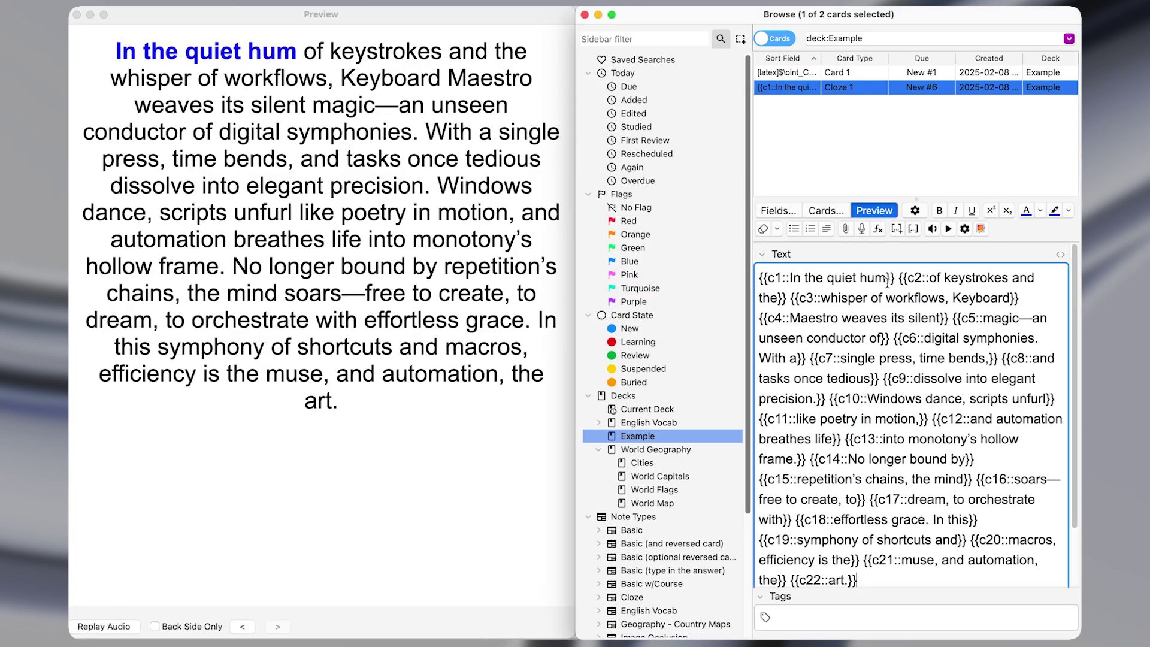
# Step: Reselect the Cloze 9 note and paste the plain passage back from clipboard history
pyautogui.moveTo(888, 279); pyautogui.dragTo(821, 278)
pyautogui.click(847, 36)
pyautogui.press('Return')
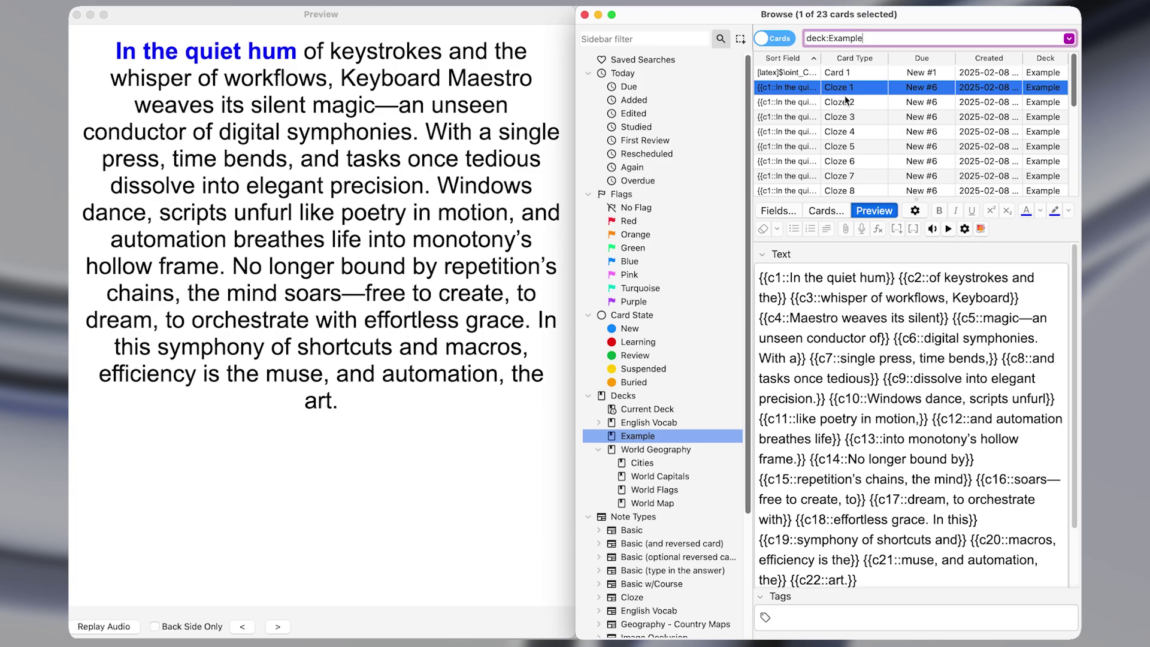
pyautogui.scroll(-3, 846, 129)
pyautogui.click(846, 130)
pyautogui.click(858, 371)
pyautogui.press('super+a')
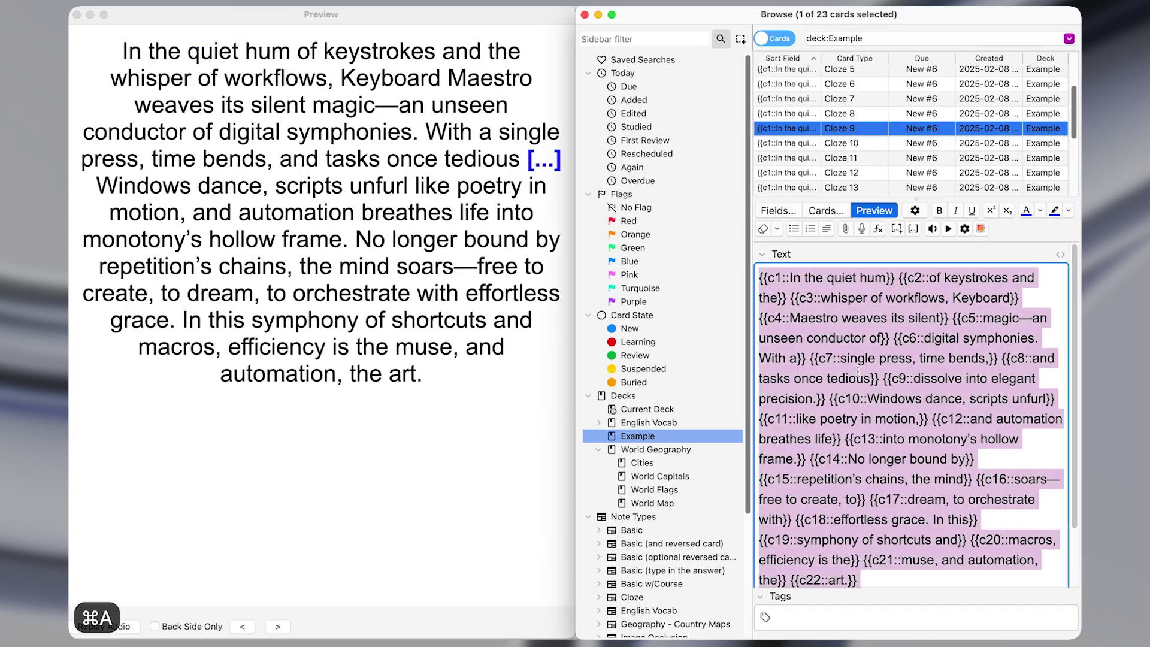
pyautogui.hotkey('alt', 'shift', 'v')
pyautogui.press('super+v')
pyautogui.hotkey('ctrl', 'alt', 'w')
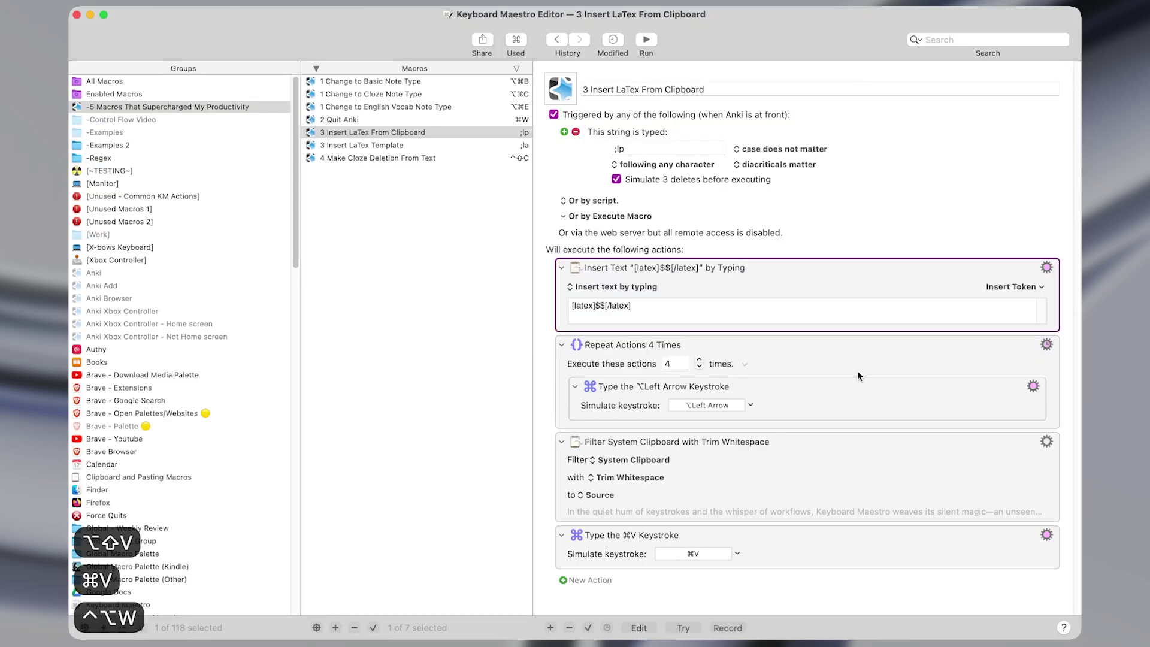
# Step: Inspect the 4 Make Cloze Deletion macro's ⌘C, Local Input = %SystemClipboard%, and word-count prompt actions
pyautogui.click(369, 158)
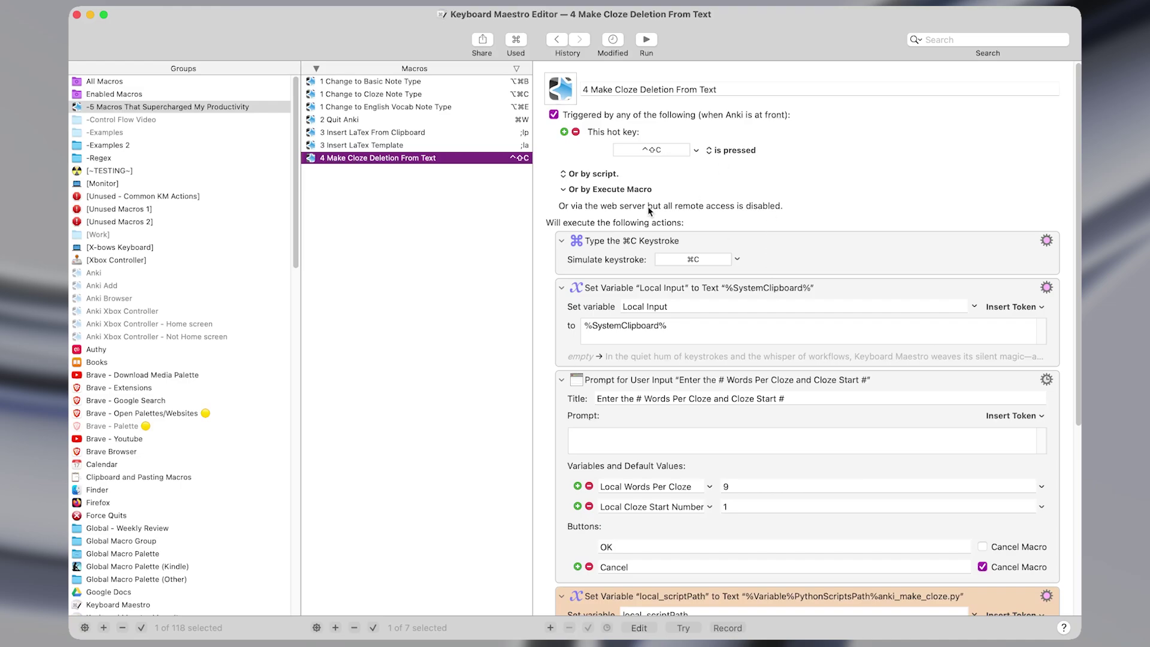
pyautogui.click(797, 267)
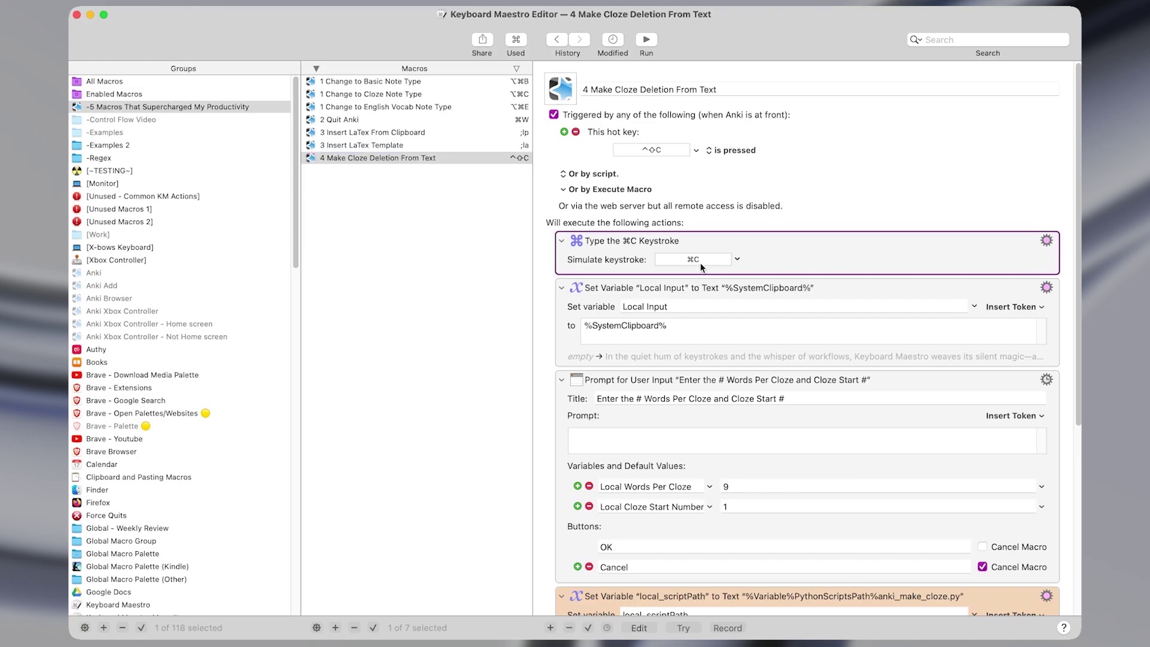
pyautogui.click(736, 350)
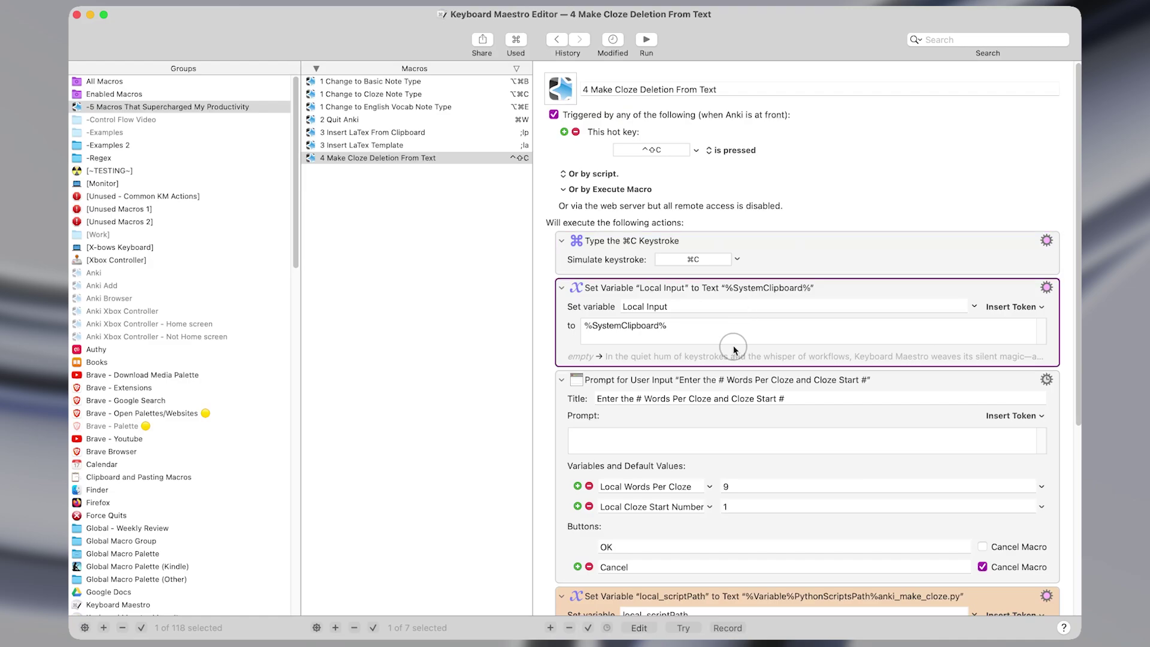
pyautogui.click(628, 307)
pyautogui.click(683, 306)
pyautogui.click(662, 334)
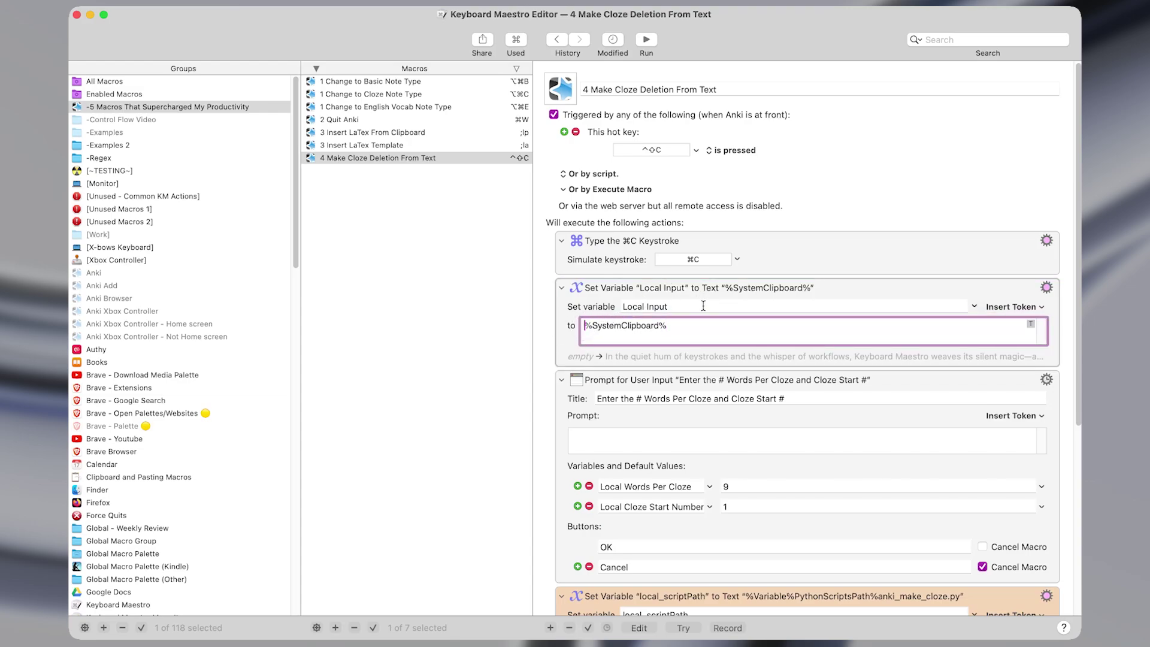
pyautogui.click(692, 297)
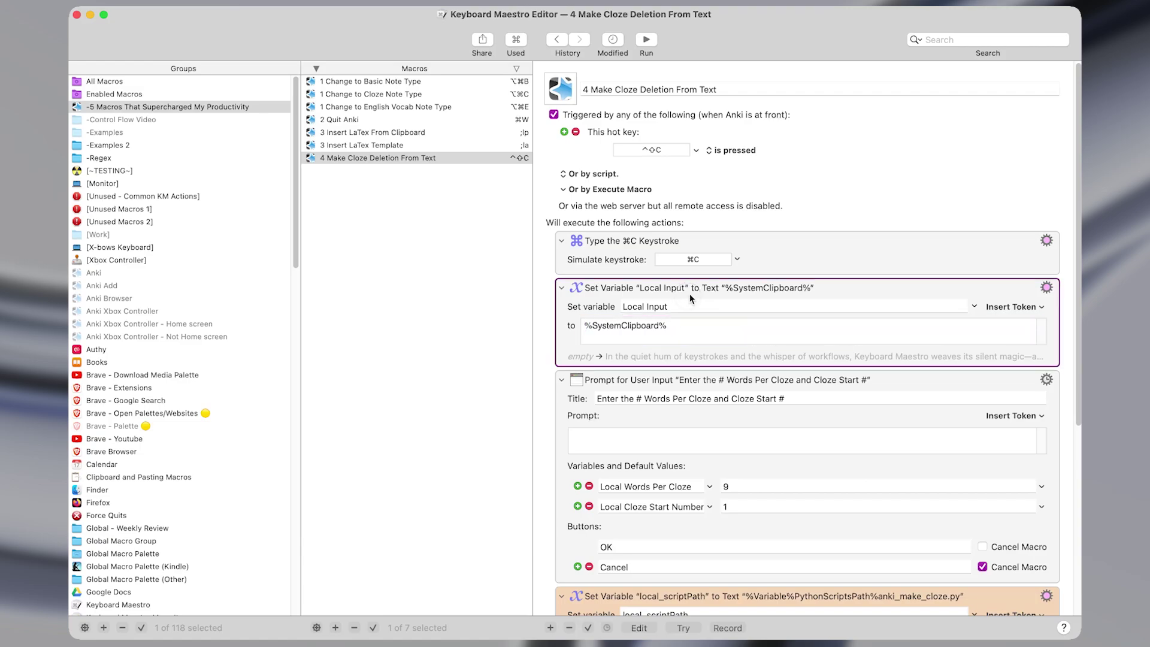
pyautogui.moveTo(666, 329); pyautogui.dragTo(579, 325)
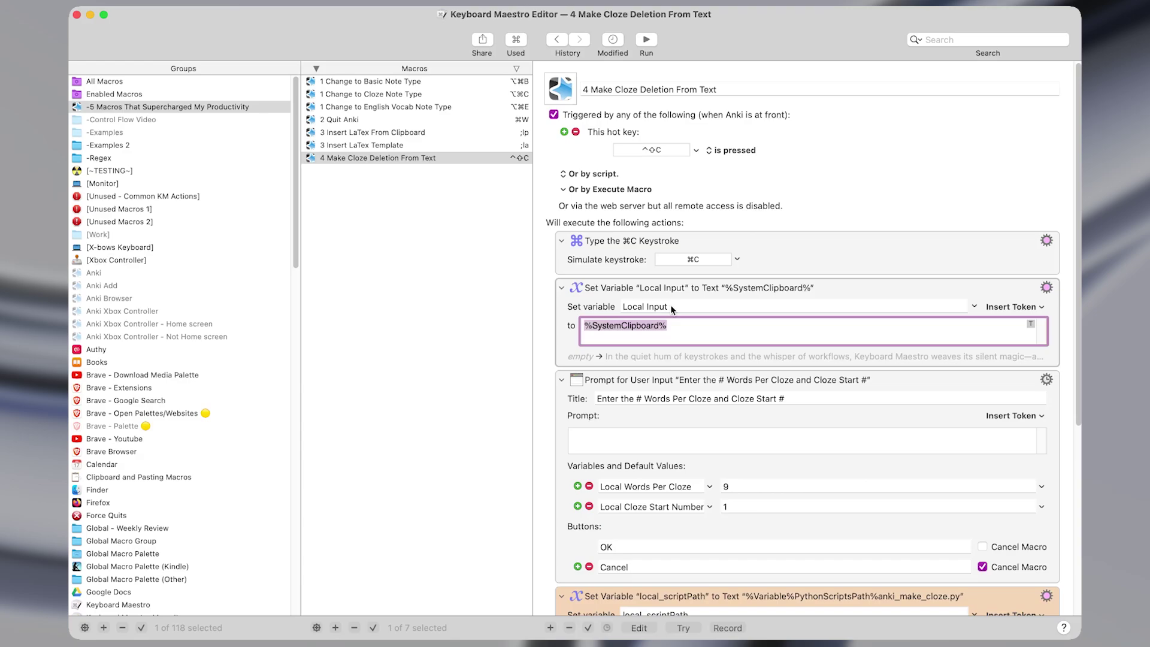
pyautogui.moveTo(668, 307); pyautogui.dragTo(623, 305)
pyautogui.scroll(-1, 671, 376)
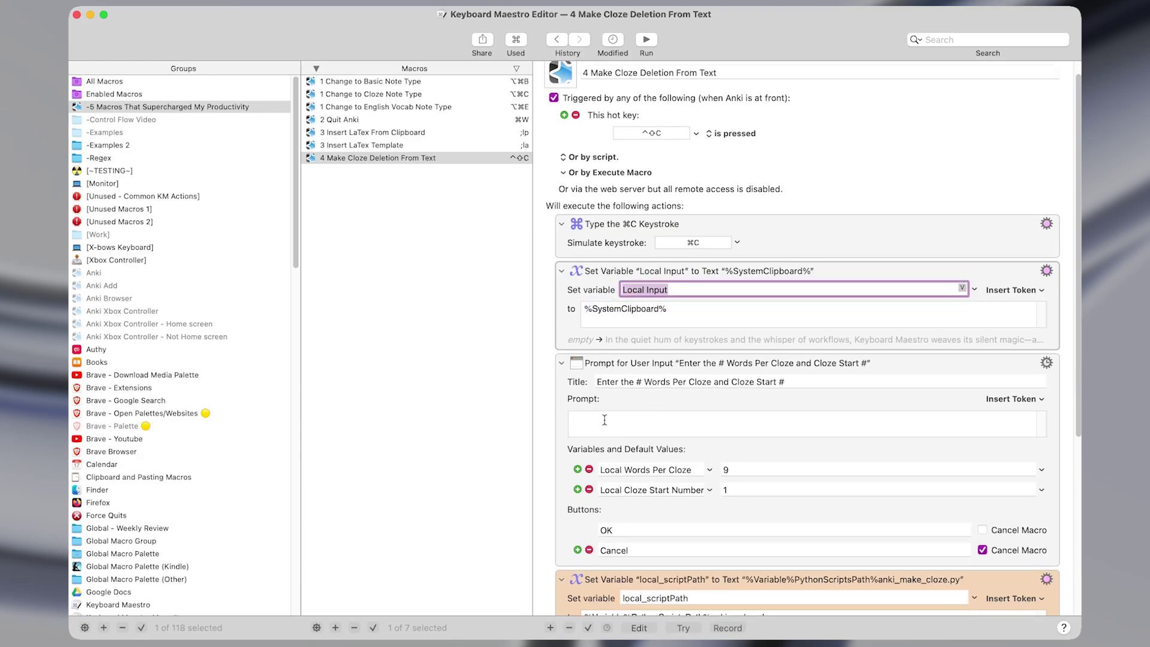
pyautogui.scroll(1, 605, 420)
pyautogui.click(606, 398)
# Step: Insert and delete a Prompt for User Input action, then test-run the 9-word, start-1 prompt
pyautogui.press('shift+super+f')
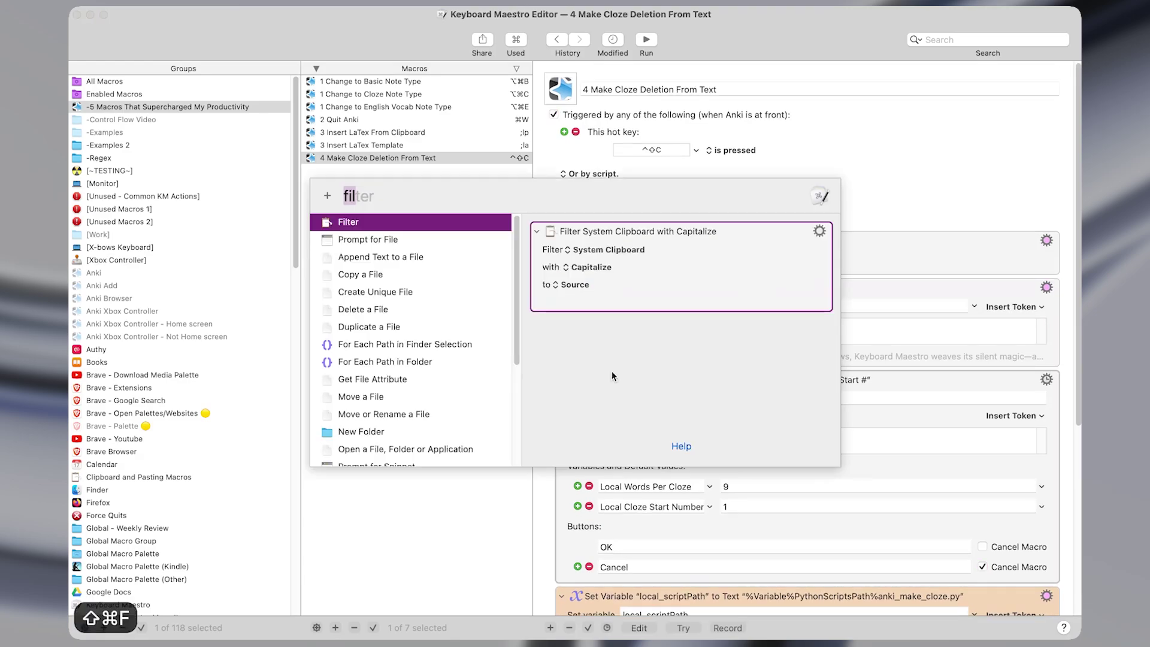
pyautogui.write('pro')
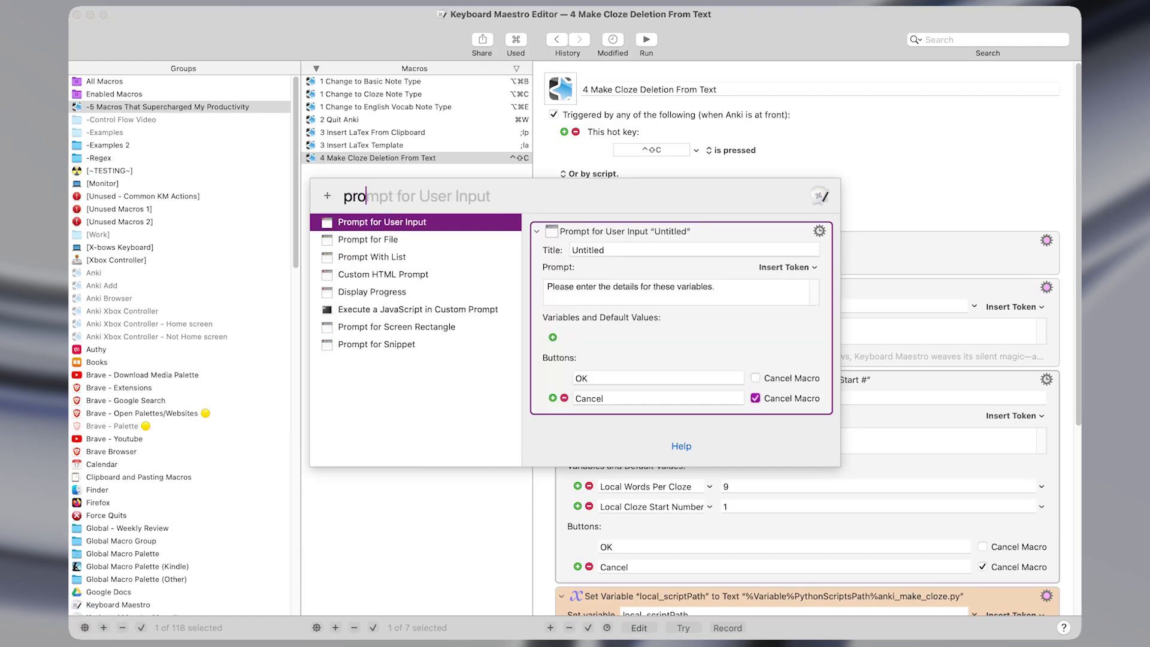
pyautogui.press('Return')
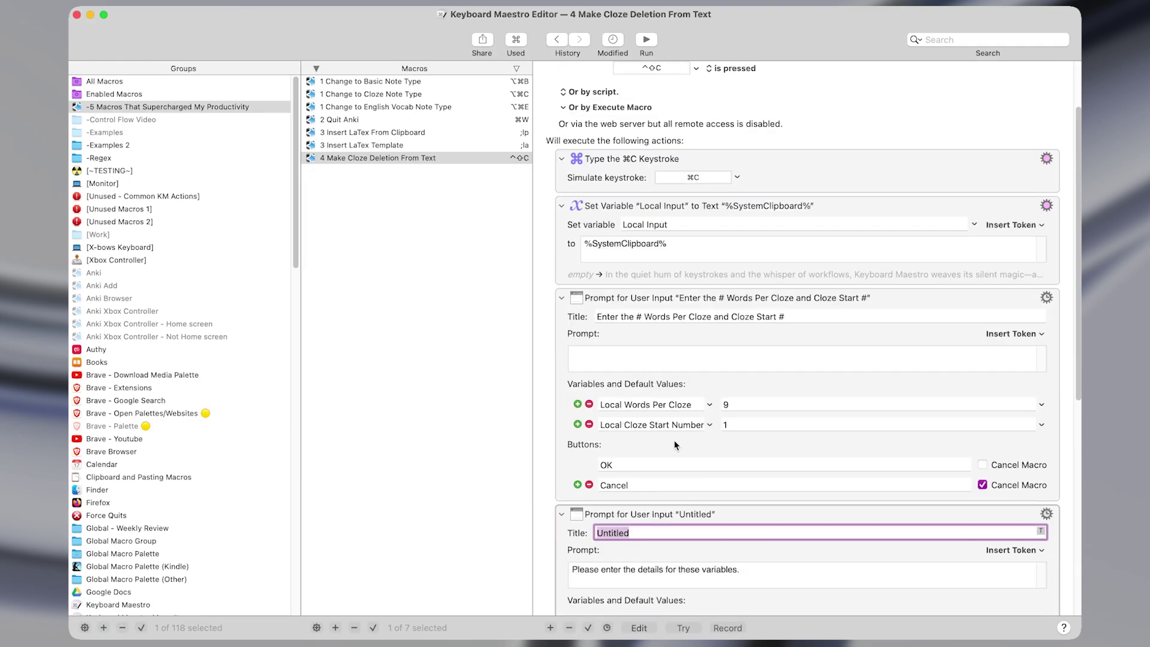
pyautogui.click(696, 497)
pyautogui.press('BackSpace')
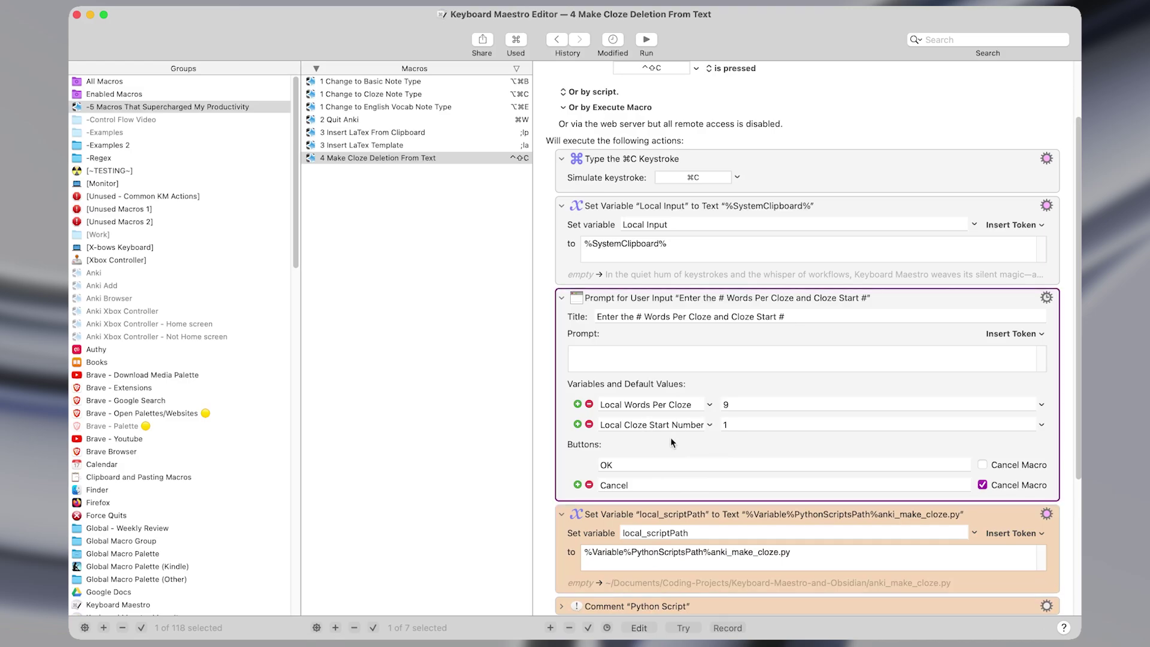
pyautogui.press('shift+super+t')
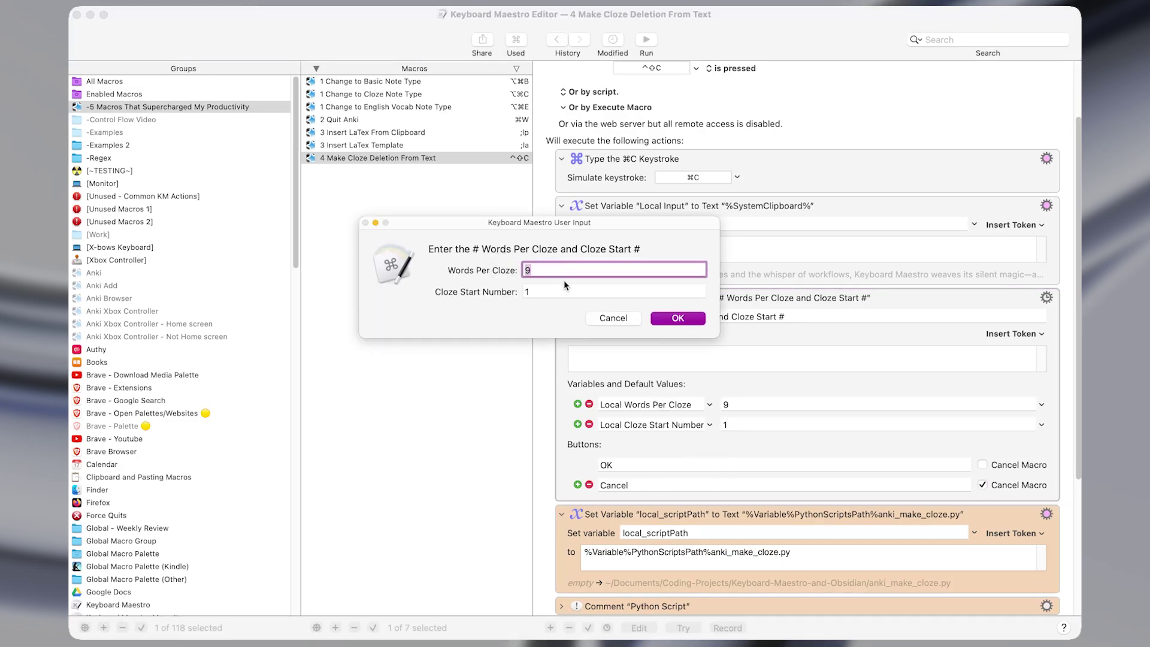
pyautogui.press('Tab')
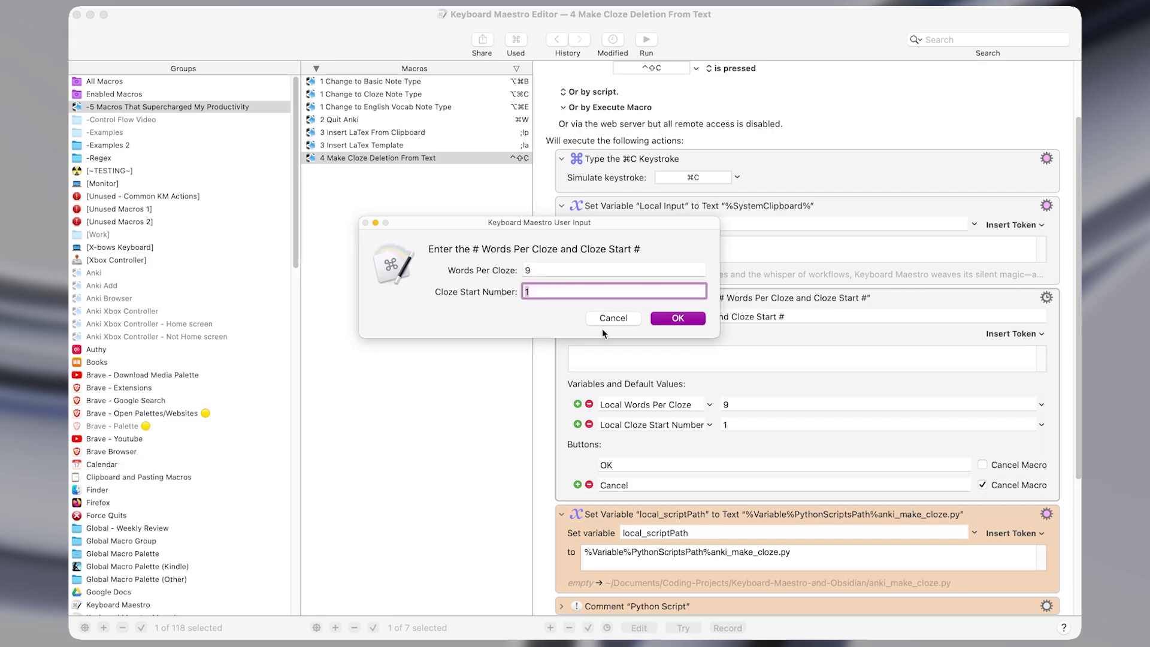
# Step: Close the test prompt and expand the Python Script comment action
pyautogui.press('Return')
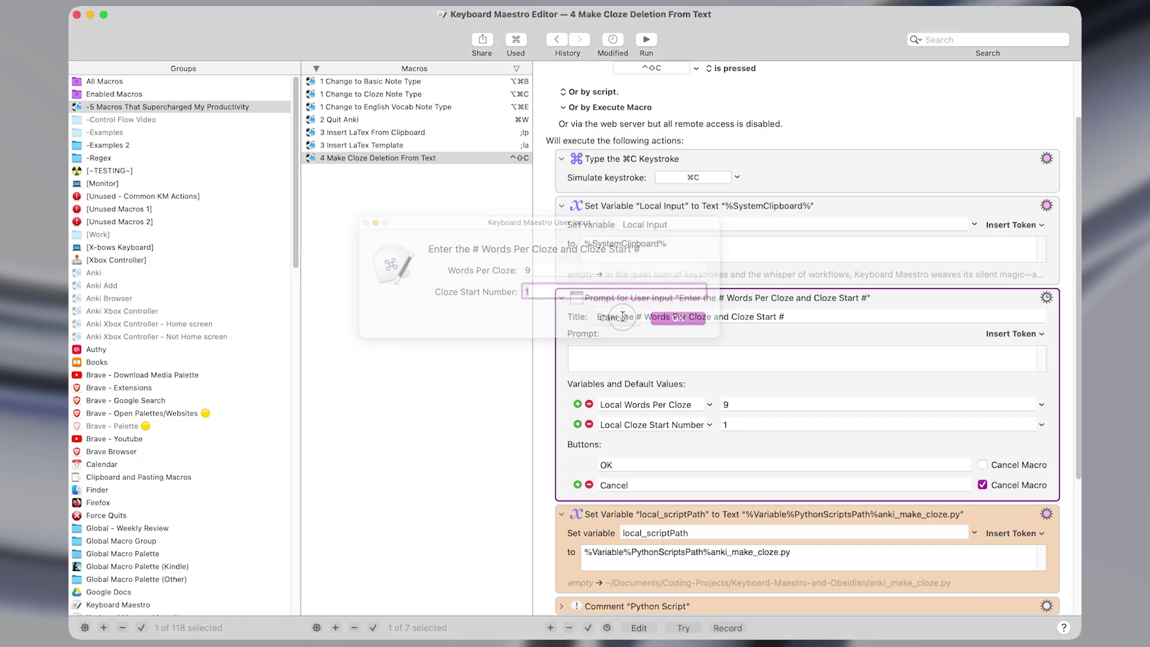
pyautogui.scroll(-3, 750, 316)
pyautogui.click(717, 411)
pyautogui.click(717, 410)
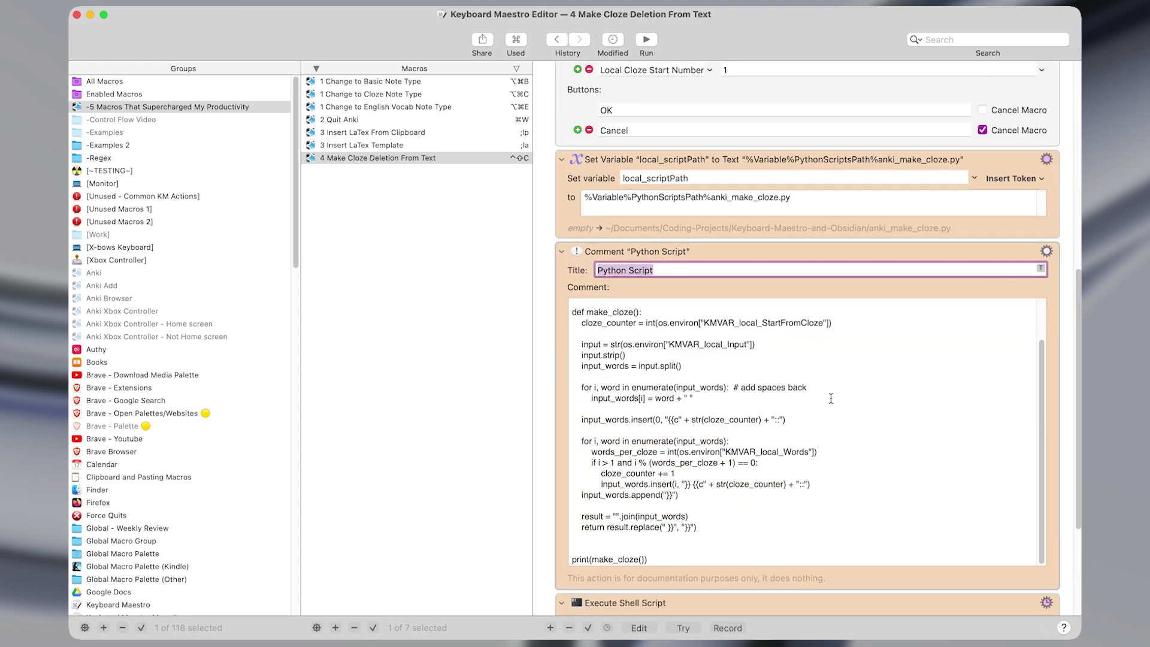
# Step: Collapse the Python Script comment and select the script path and shell script actions
pyautogui.scroll(-1, 784, 424)
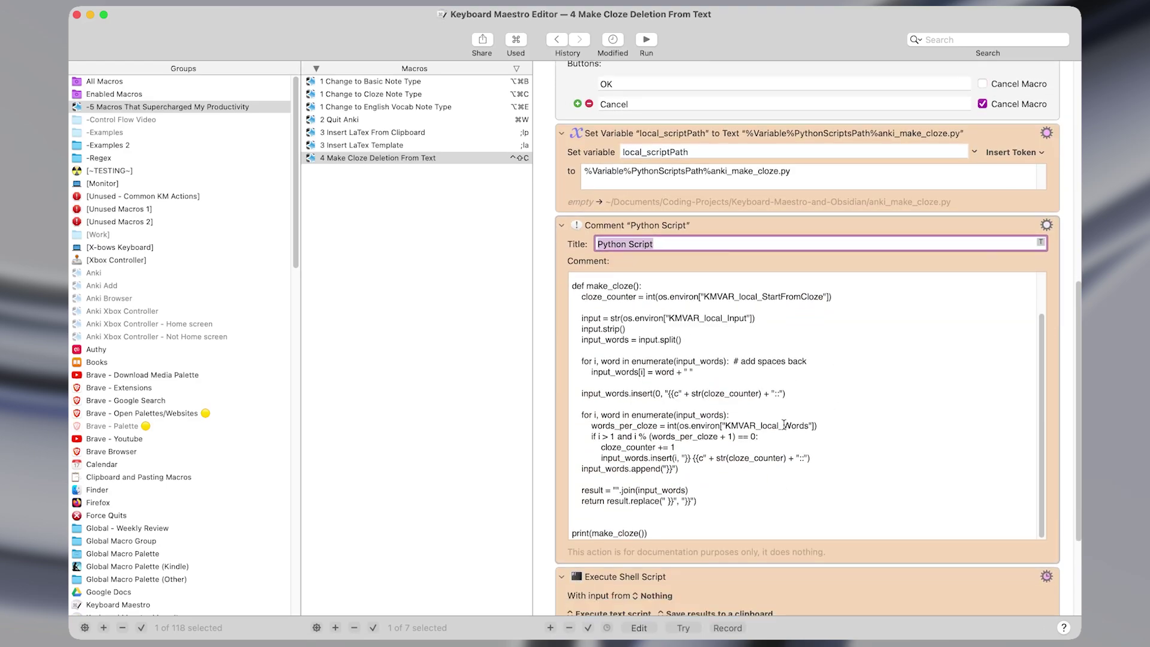
pyautogui.click(575, 255)
pyautogui.press('Left')
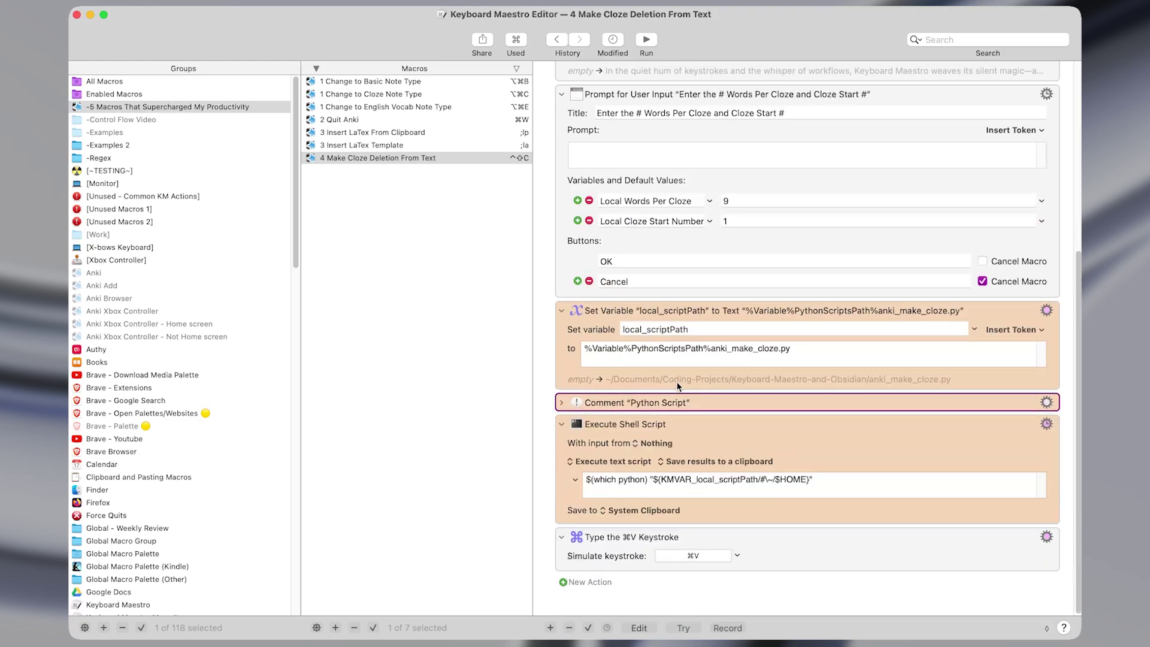
pyautogui.keyDown('shift'); pyautogui.click(780, 392); pyautogui.keyUp('shift')
pyautogui.keyDown('shift'); pyautogui.click(769, 429); pyautogui.keyUp('shift')
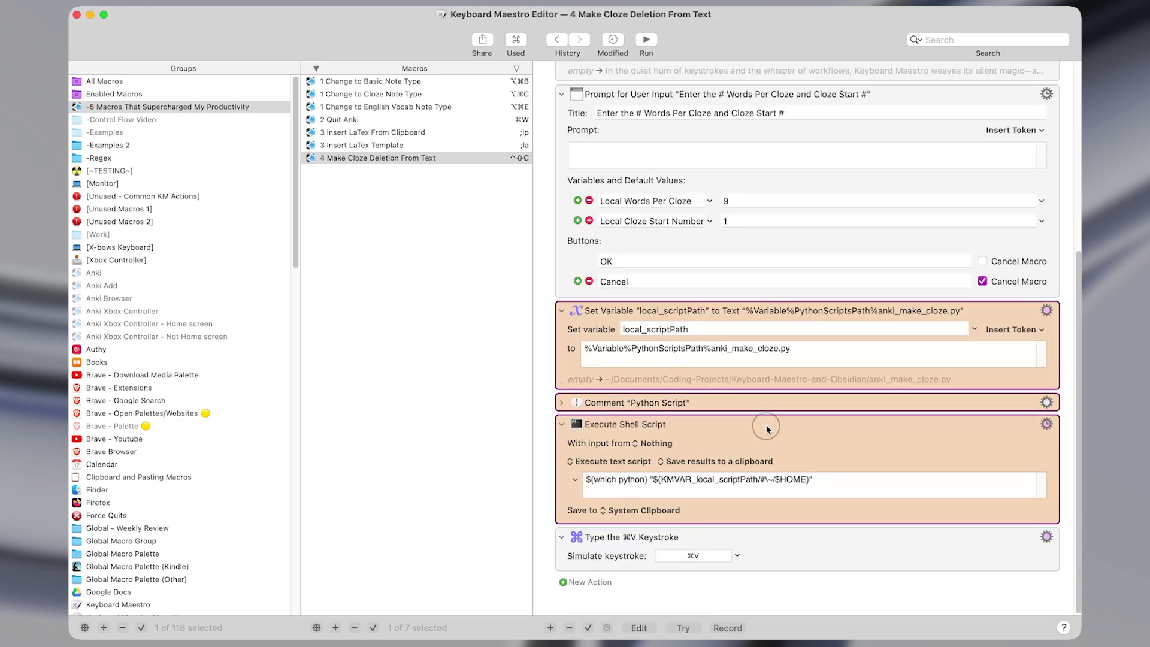
pyautogui.scroll(1, 767, 428)
pyautogui.scroll(10, 785, 329)
pyautogui.scroll(-10, 747, 306)
# Step: In Anki's card browser, run the cloze macro on the whole passage at 9 words per cloze
pyautogui.hotkey('ctrl', 'alt', 'e')
pyautogui.press('super+a')
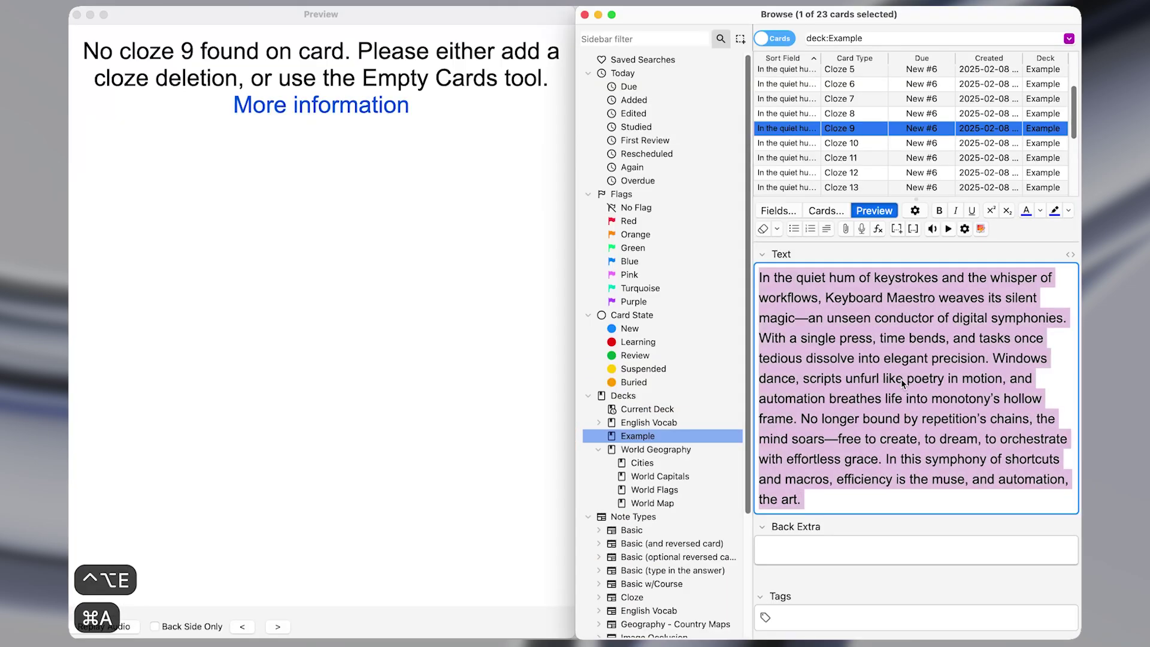
pyautogui.hotkey('ctrl', 'shift', 'c')
pyautogui.press('super+c')
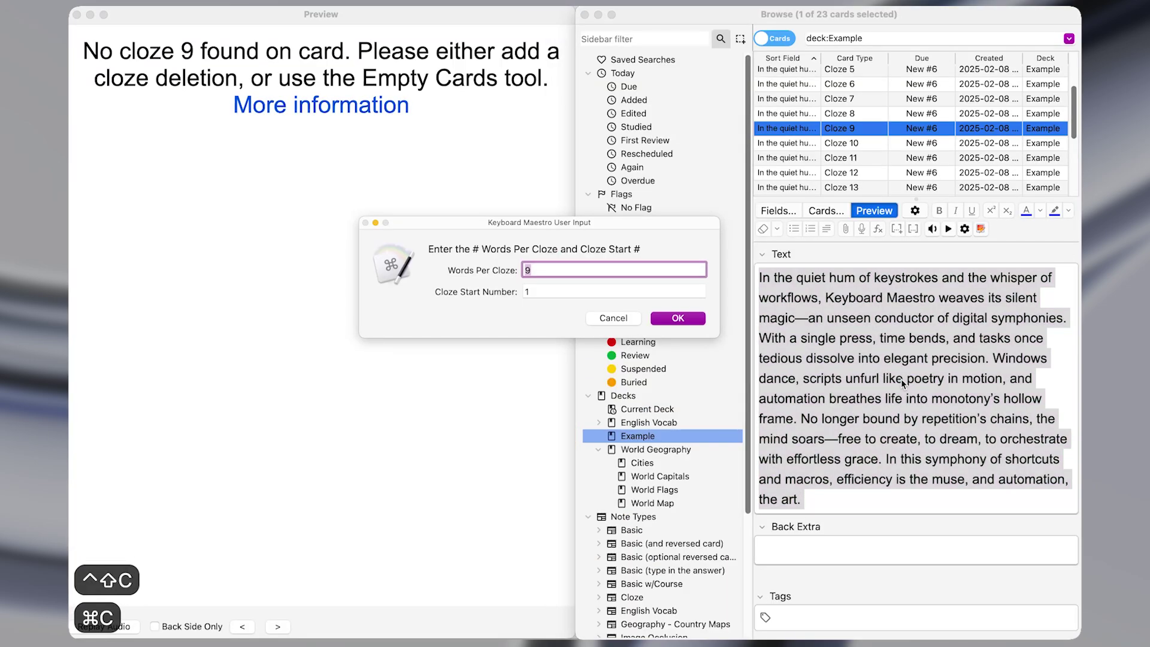
pyautogui.press('Return')
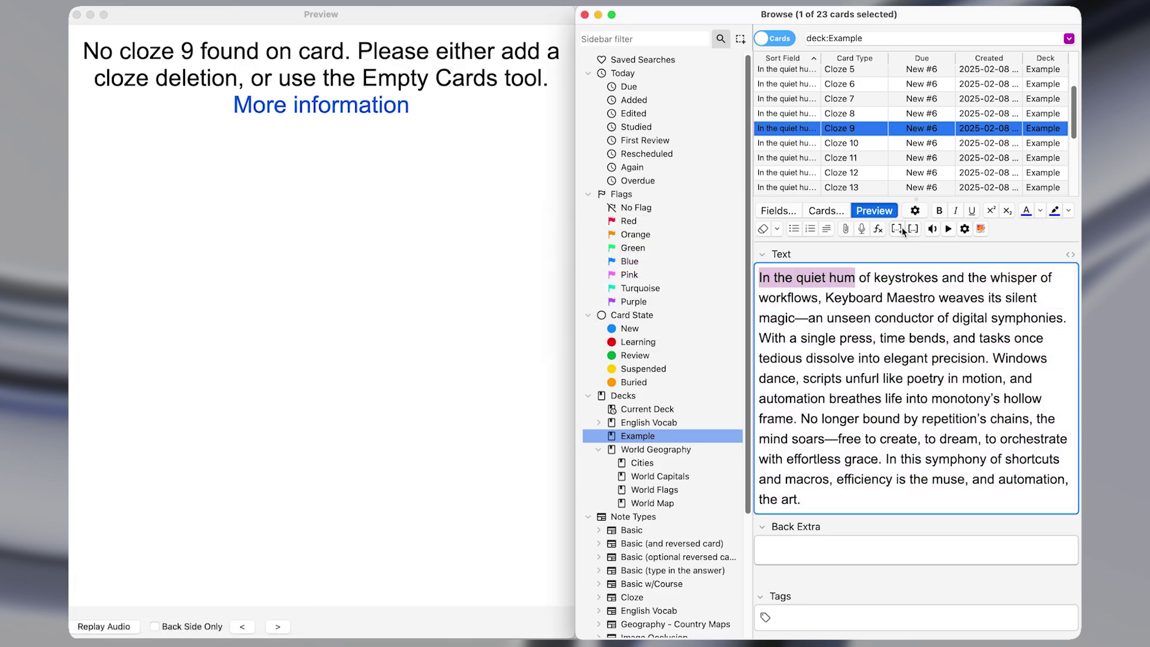
# Step: Make 'In the quiet hum' cloze c1 and move past that first cloze block
pyautogui.press('super+shift+c')
pyautogui.press('super+Left')
pyautogui.hotkey('alt', 'shift', 'Right')
pyautogui.hotkey('alt', 'shift', 'Right')
pyautogui.hotkey('shift', 'Right')
pyautogui.hotkey('shift', 'Right')
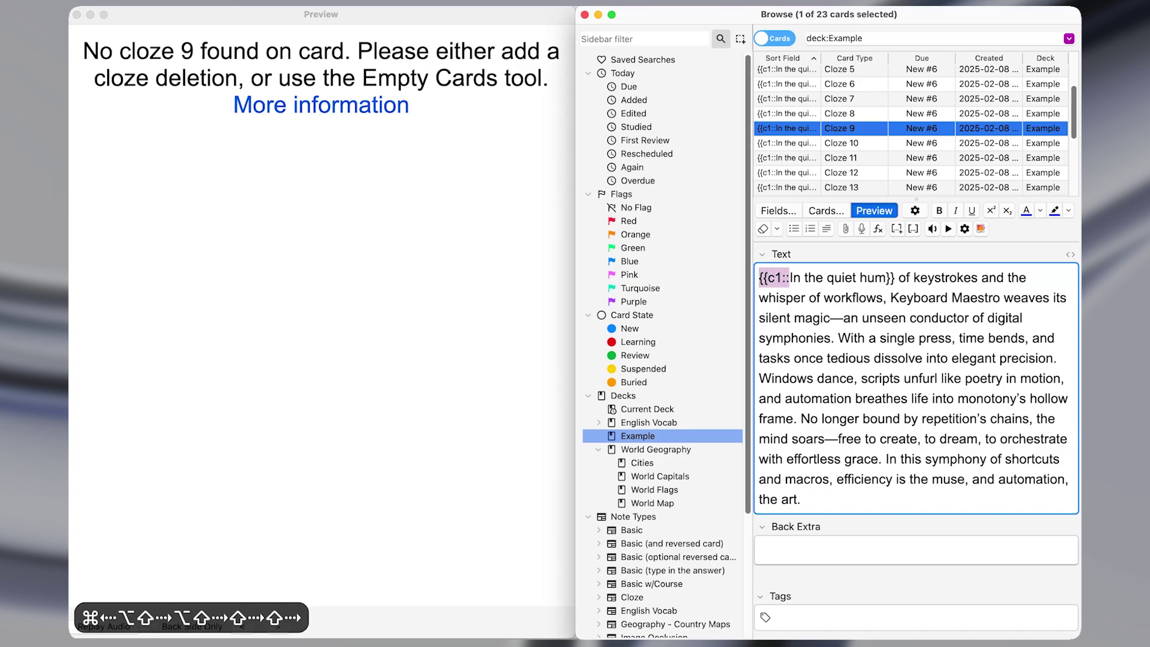
pyautogui.hotkey('alt', 'Right')
pyautogui.hotkey('alt', 'Right')
pyautogui.hotkey('alt', 'Right')
pyautogui.hotkey('alt', 'Right')
pyautogui.hotkey('alt', 'Right')
# Step: Run the cloze macro on the remaining text with 8 words per cloze, starting at 2
pyautogui.press('shift+super+Down')
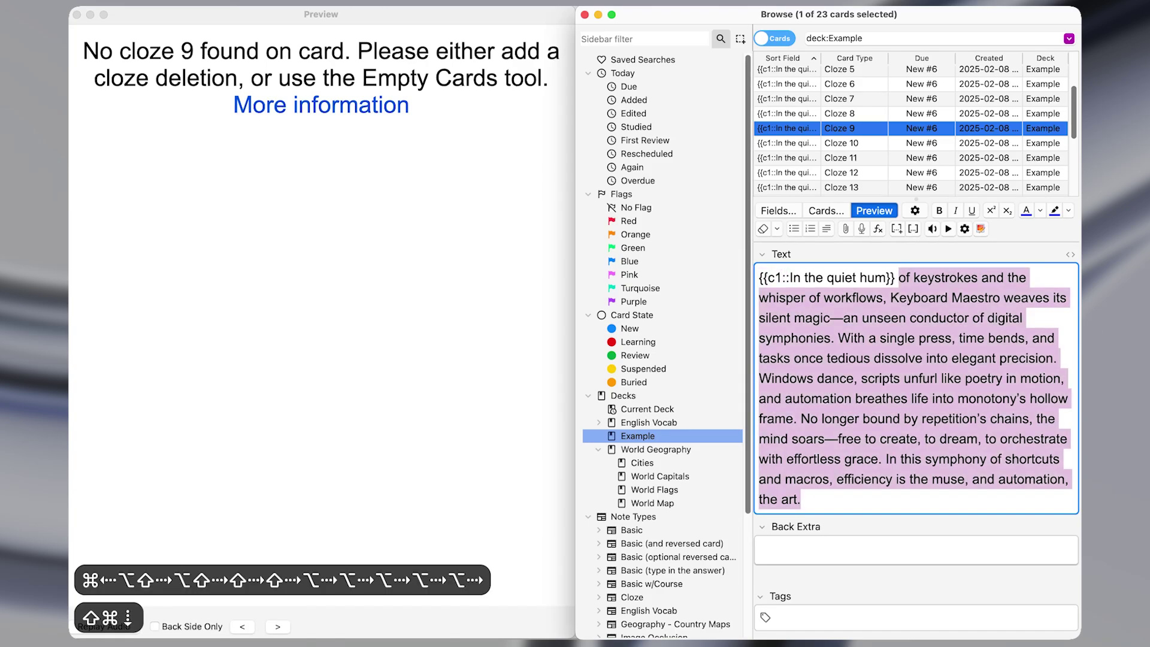
pyautogui.hotkey('ctrl', 'shift', 'c')
pyautogui.press('Tab')
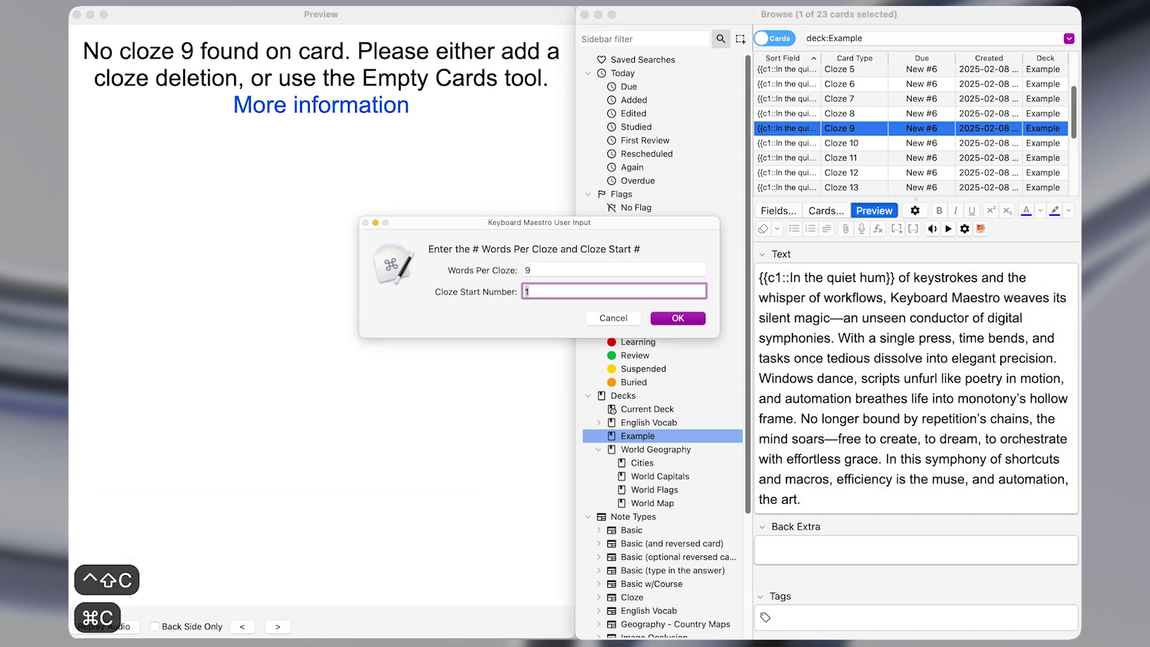
pyautogui.write('2')
pyautogui.hotkey('shift', 'Tab')
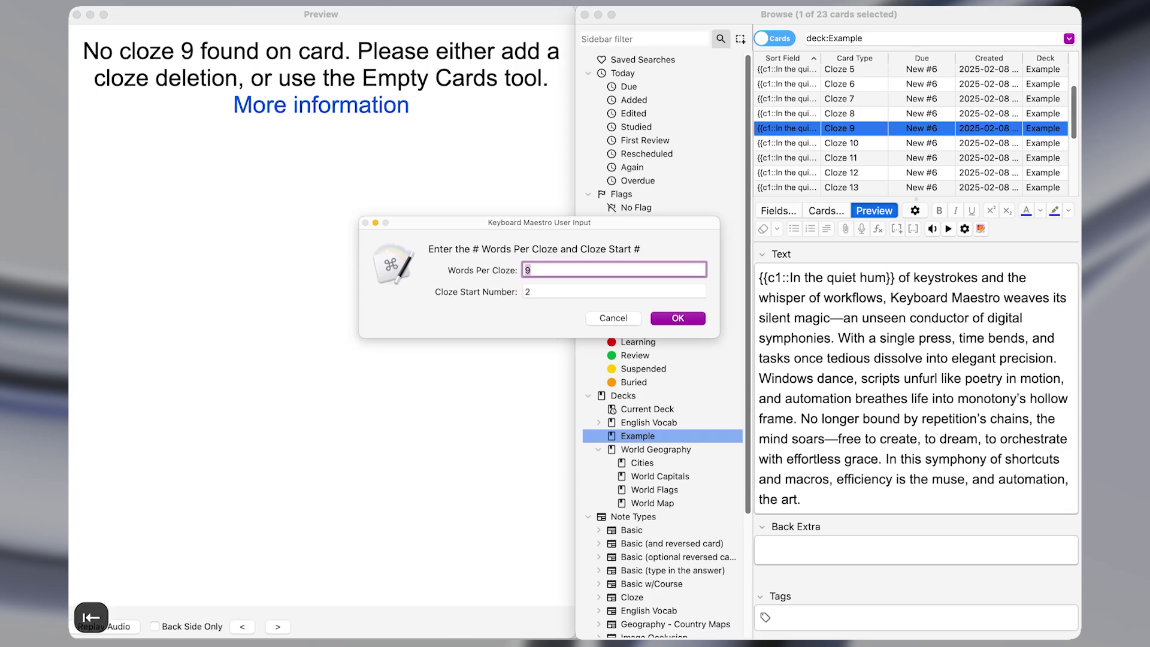
pyautogui.write('8')
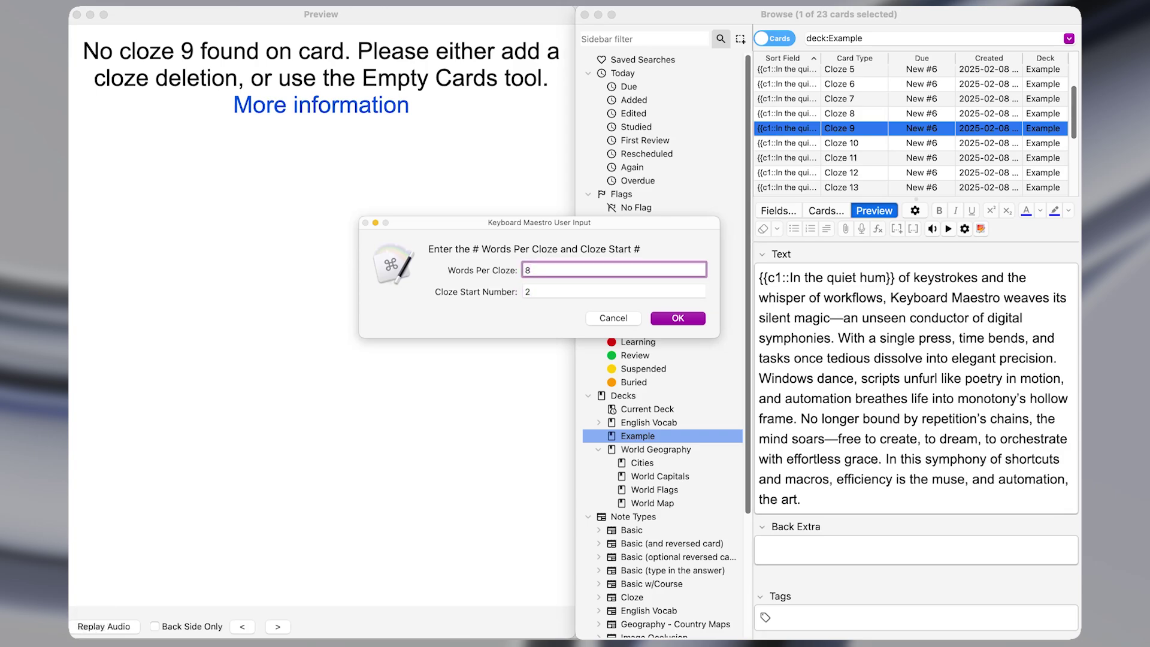
pyautogui.press('Return')
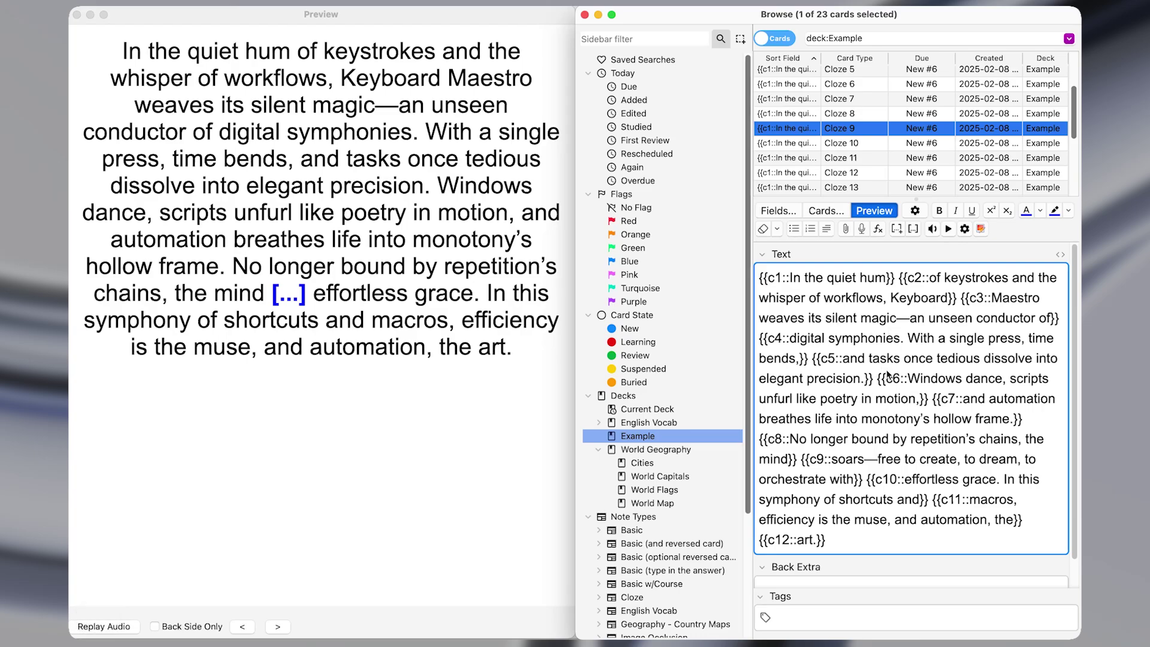
# Step: Inspect the cloze macro's 'Type the ⌘V Keystroke' paste action, then return to the Anki note
pyautogui.hotkey('ctrl', 'alt', 'w')
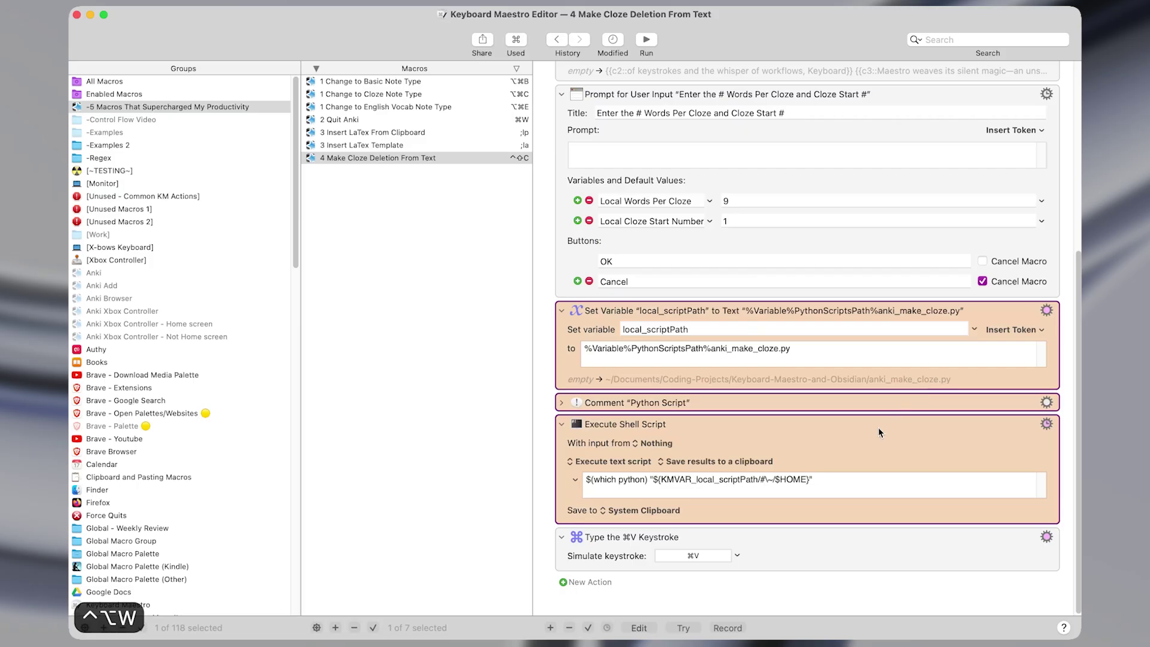
pyautogui.click(827, 549)
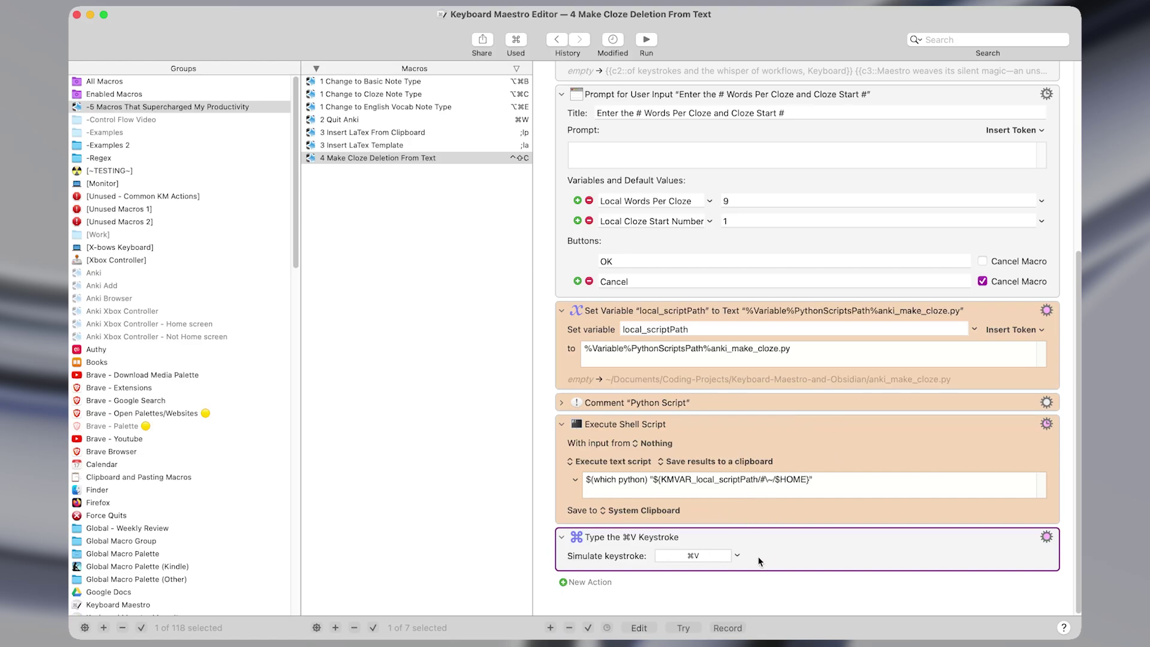
pyautogui.press('super+Tab')
# Step: Strip the clozes, then make 'magic…single' cloze c1 and 'unfurl…by r' cloze c2
pyautogui.press('super+a')
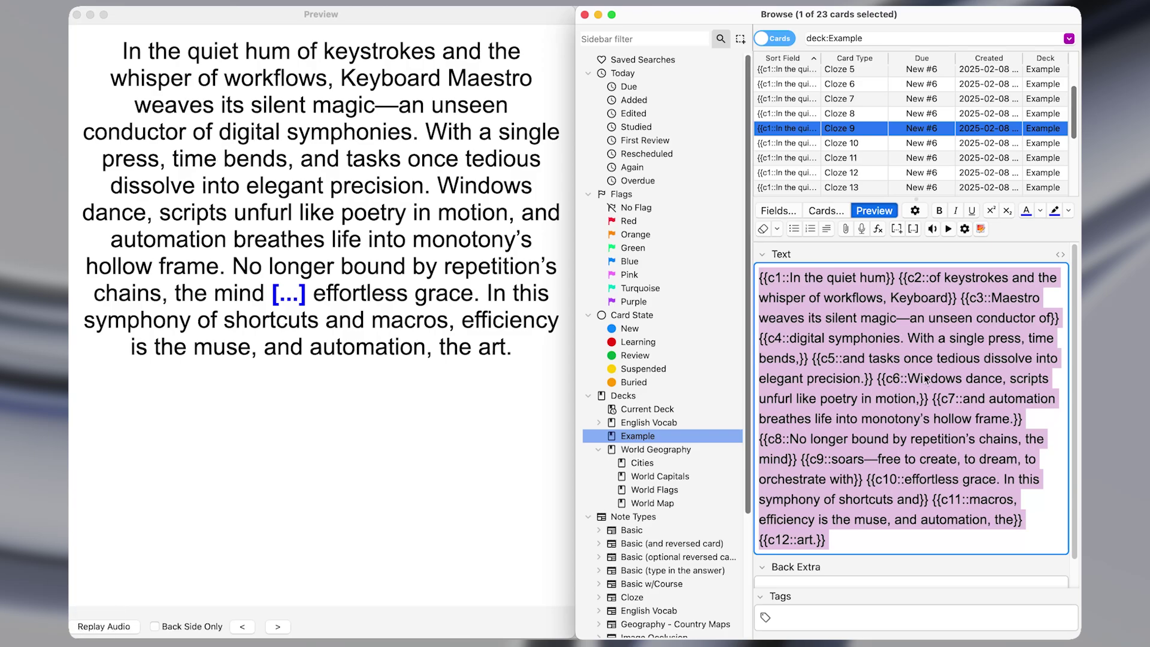
pyautogui.press('alt+super+r')
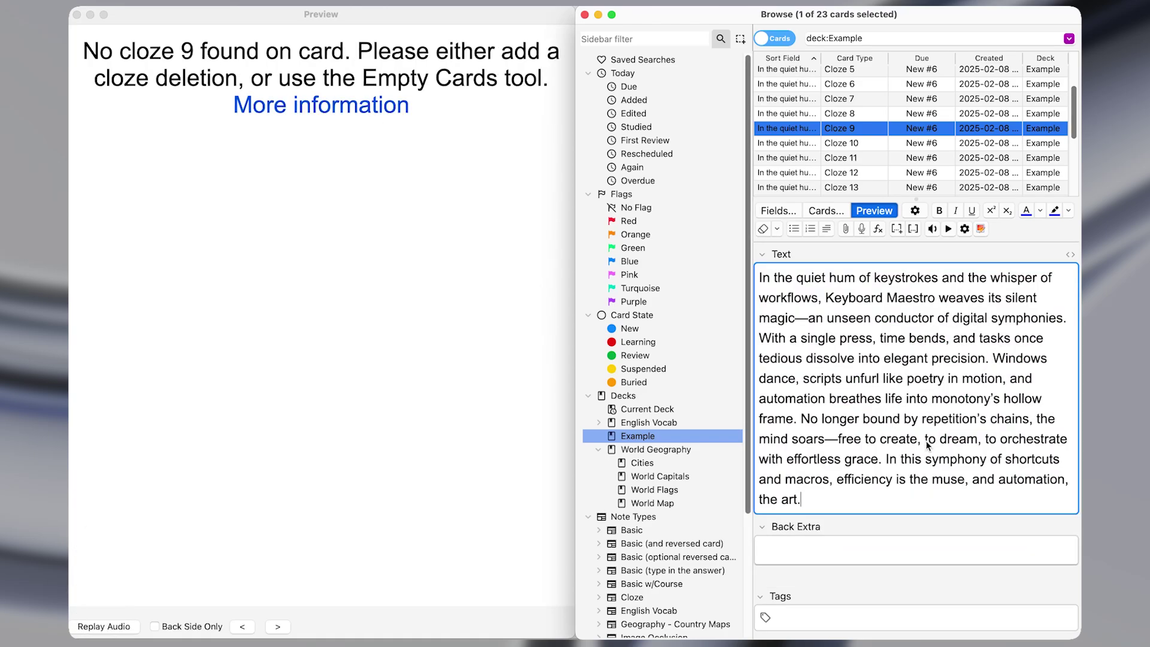
pyautogui.moveTo(786, 323); pyautogui.dragTo(817, 339)
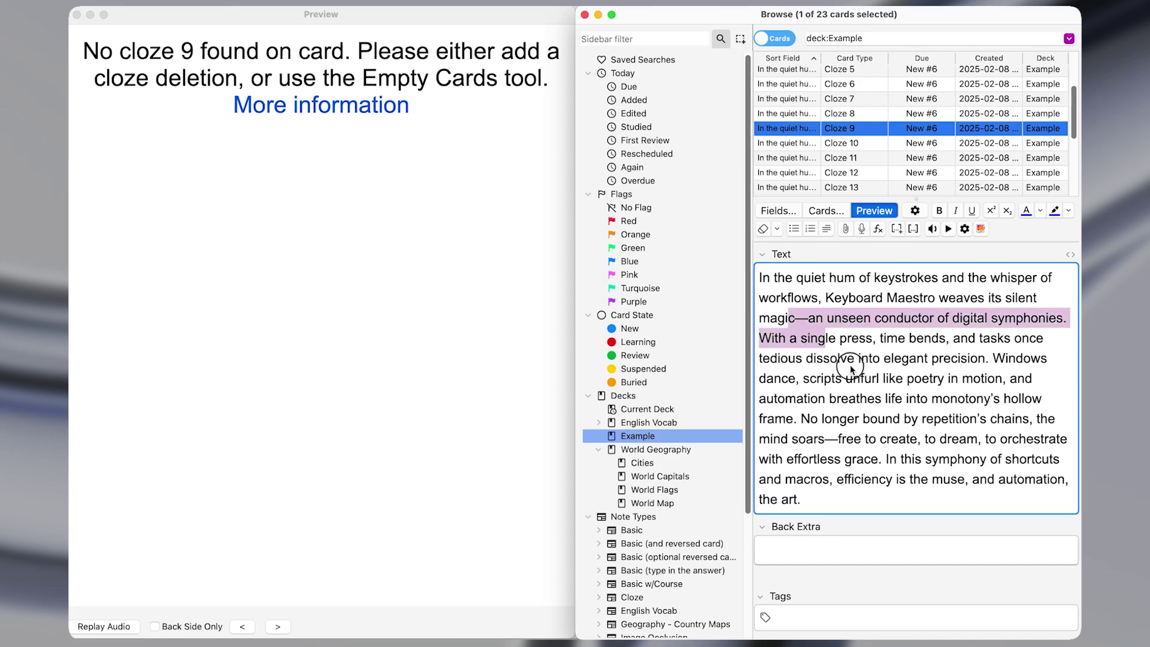
pyautogui.press('shift+super+c')
pyautogui.moveTo(927, 379); pyautogui.dragTo(914, 421)
pyautogui.press('shift+super+c')
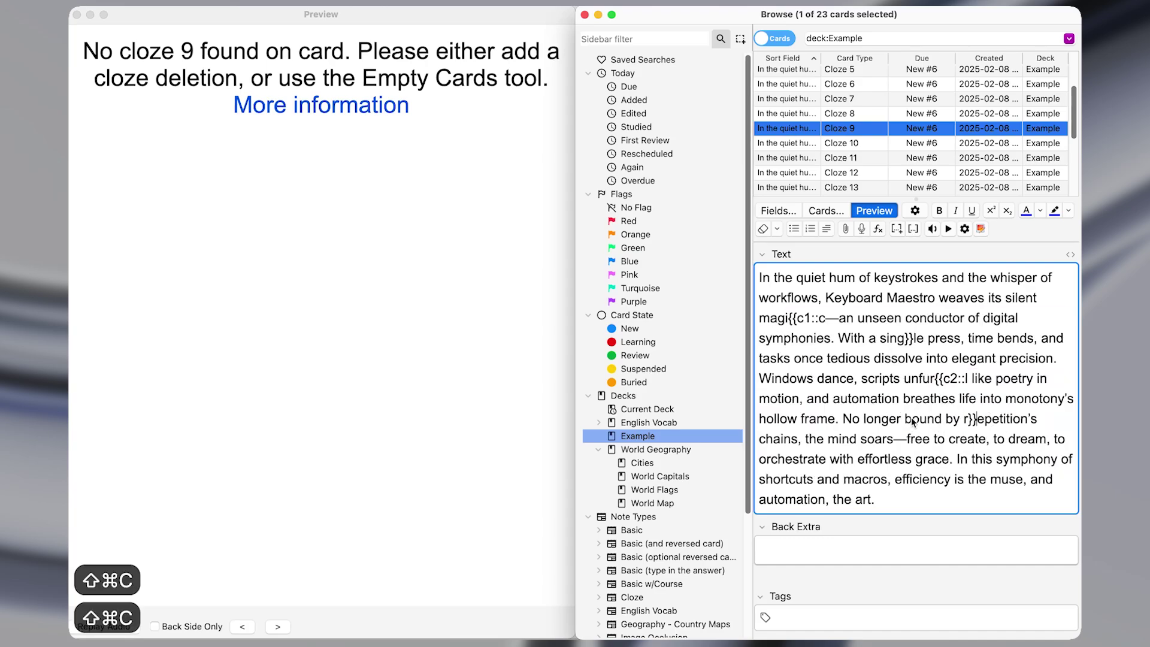
# Step: Remove all cloze markers again with ⌥⌘R and check the plain paragraph text
pyautogui.press('super+a')
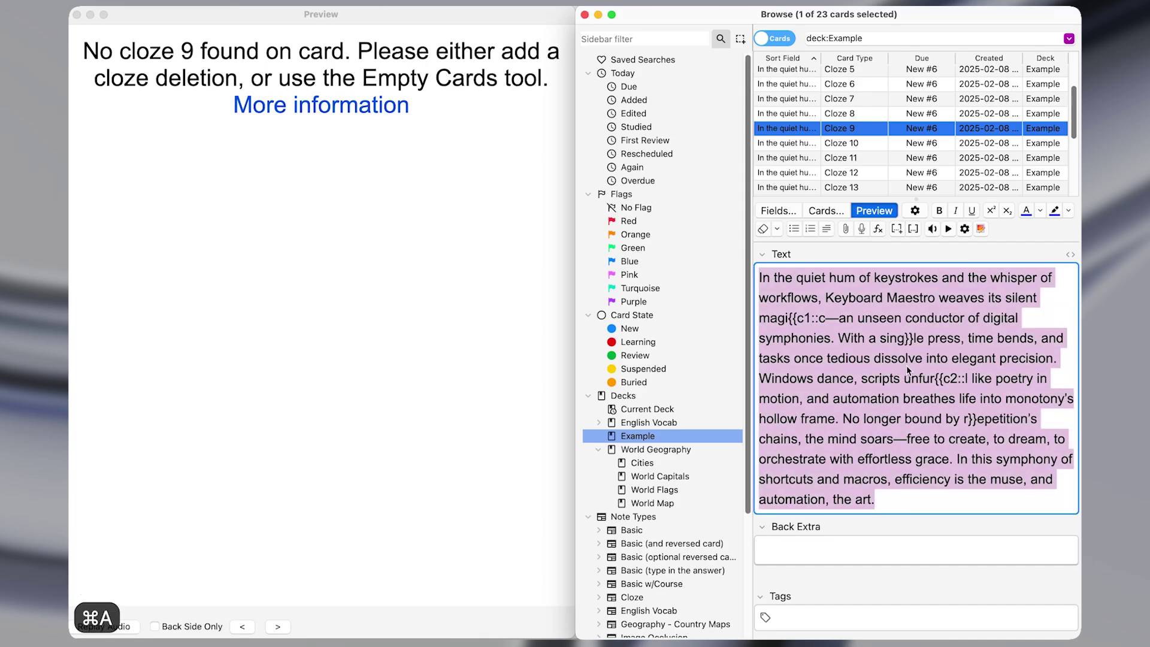
pyautogui.press('alt+super+r')
pyautogui.doubleClick(802, 318)
pyautogui.moveTo(835, 333); pyautogui.dragTo(932, 479)
pyautogui.click(933, 479)
pyautogui.moveTo(860, 496); pyautogui.dragTo(854, 479)
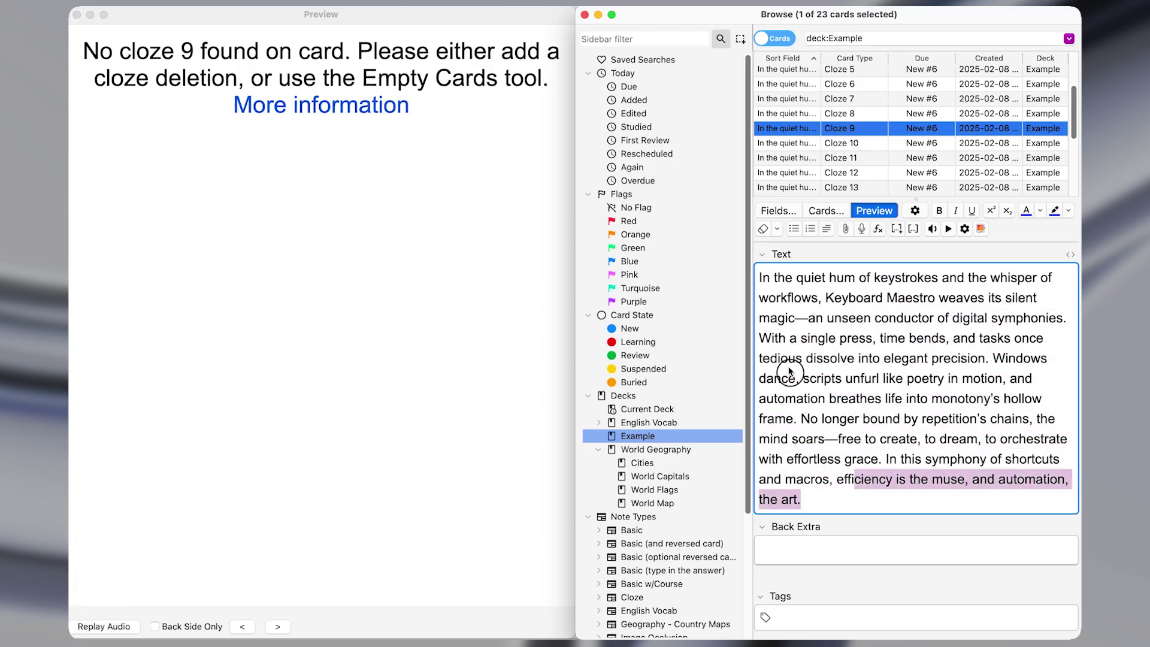
pyautogui.click(785, 319)
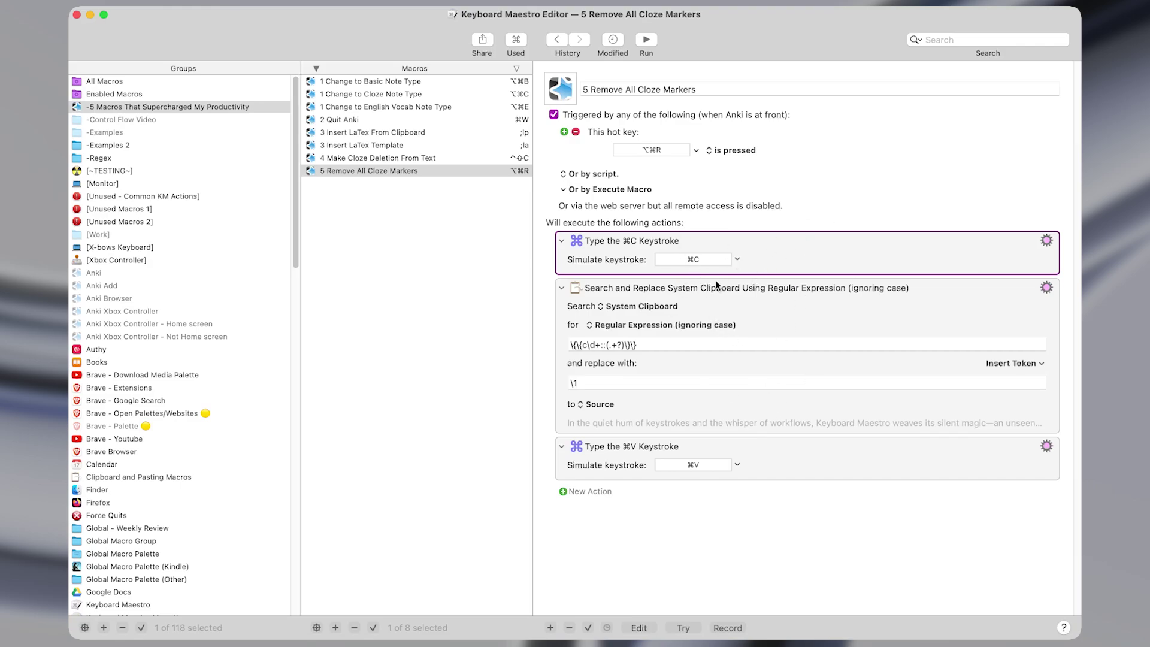
# Step: Inspect the regex replace \{\{c\d+::(.+?)\}\} with \1 and the final paste step
pyautogui.click(726, 302)
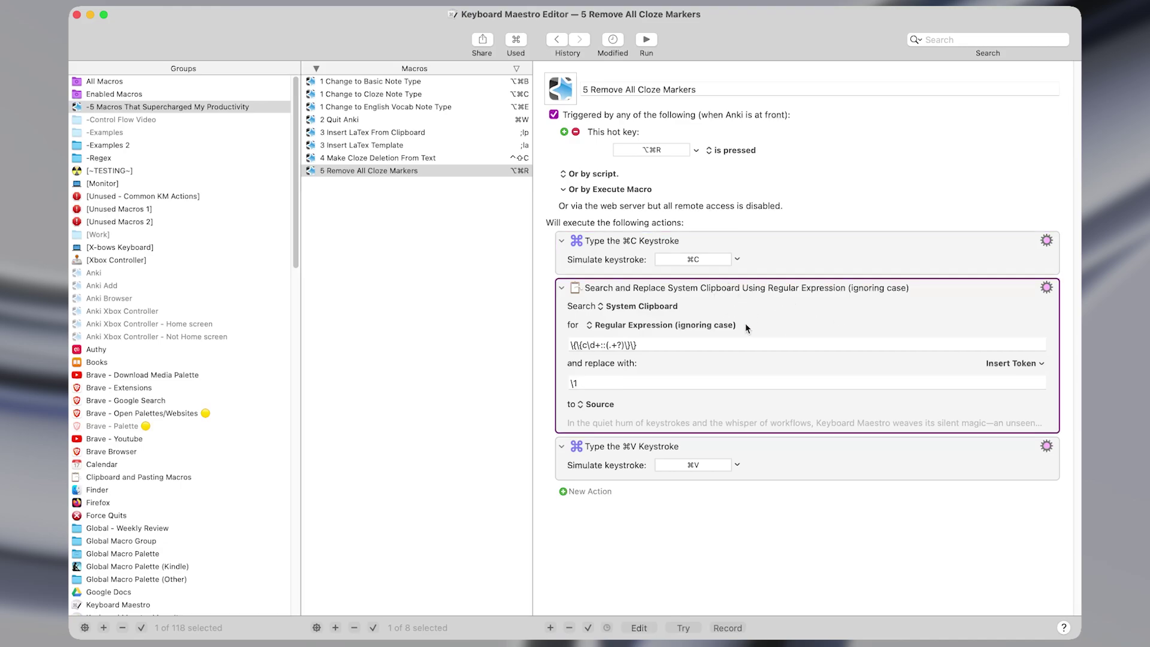
pyautogui.click(768, 464)
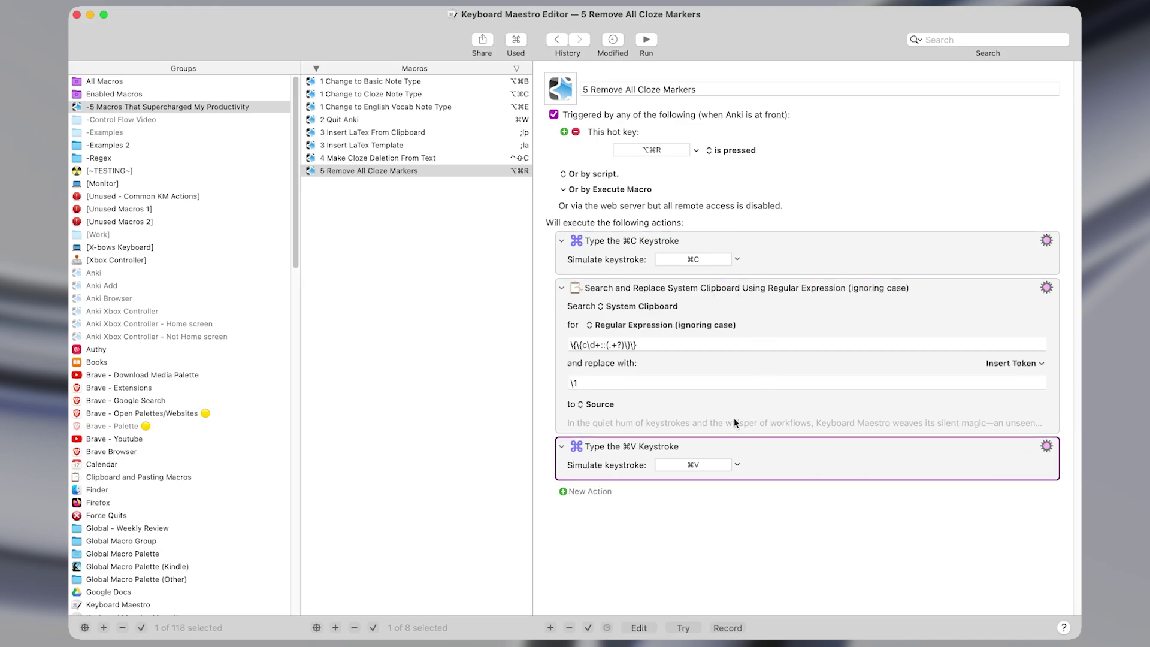
pyautogui.click(804, 325)
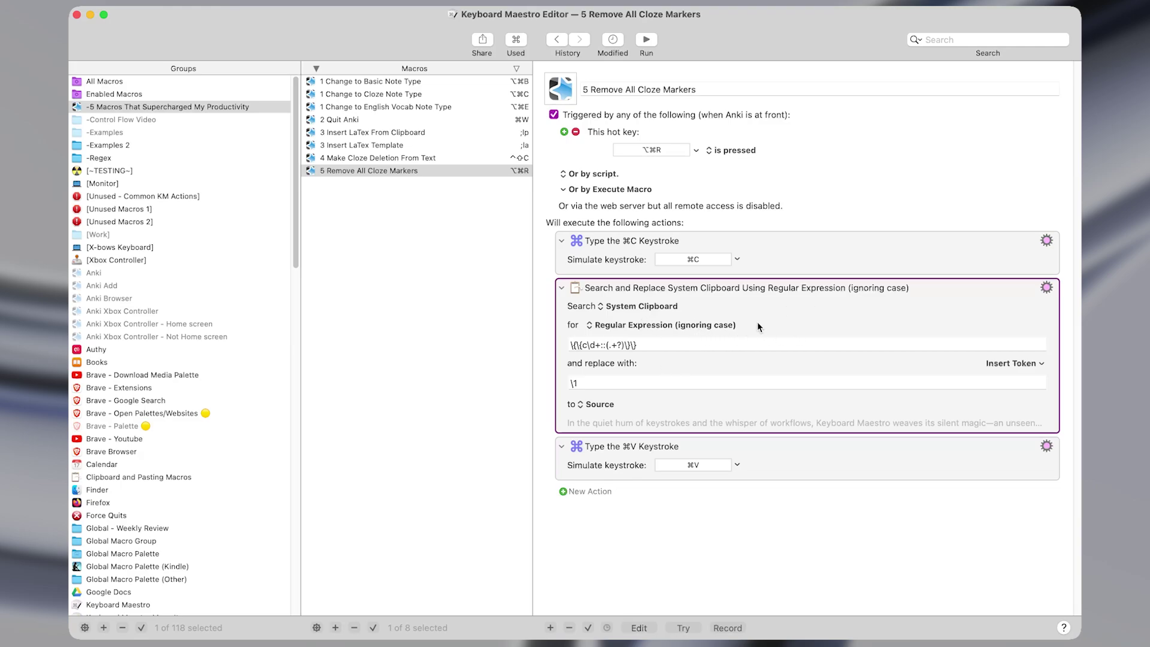
pyautogui.press('ctrl+alt+super+space')
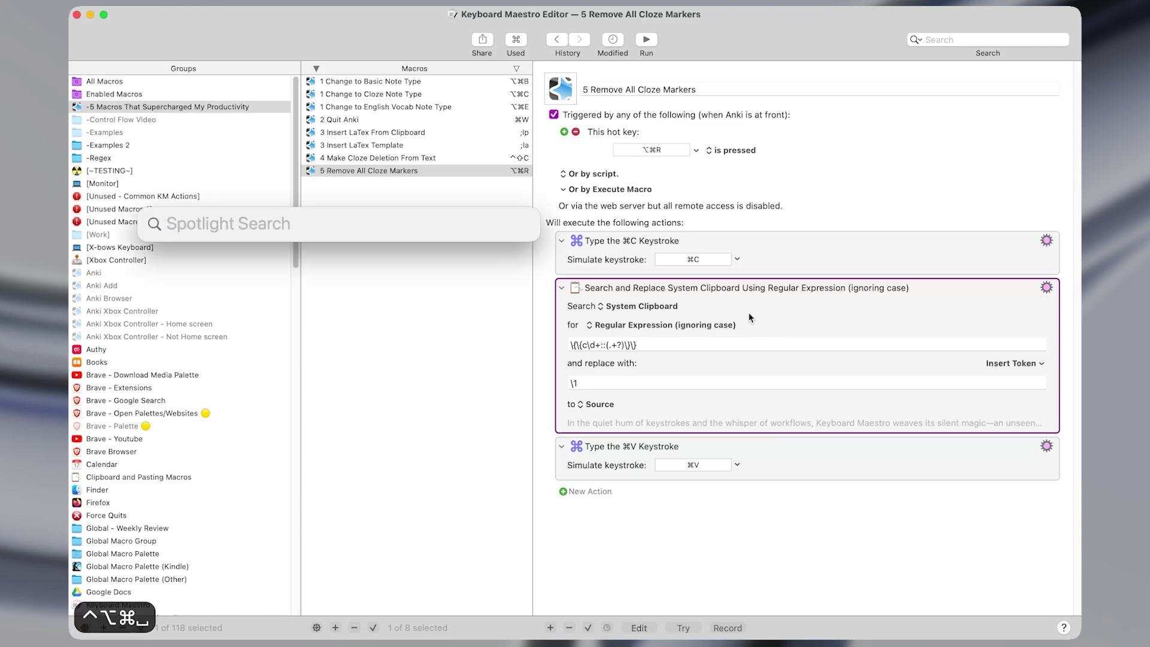
pyautogui.write('{{c')
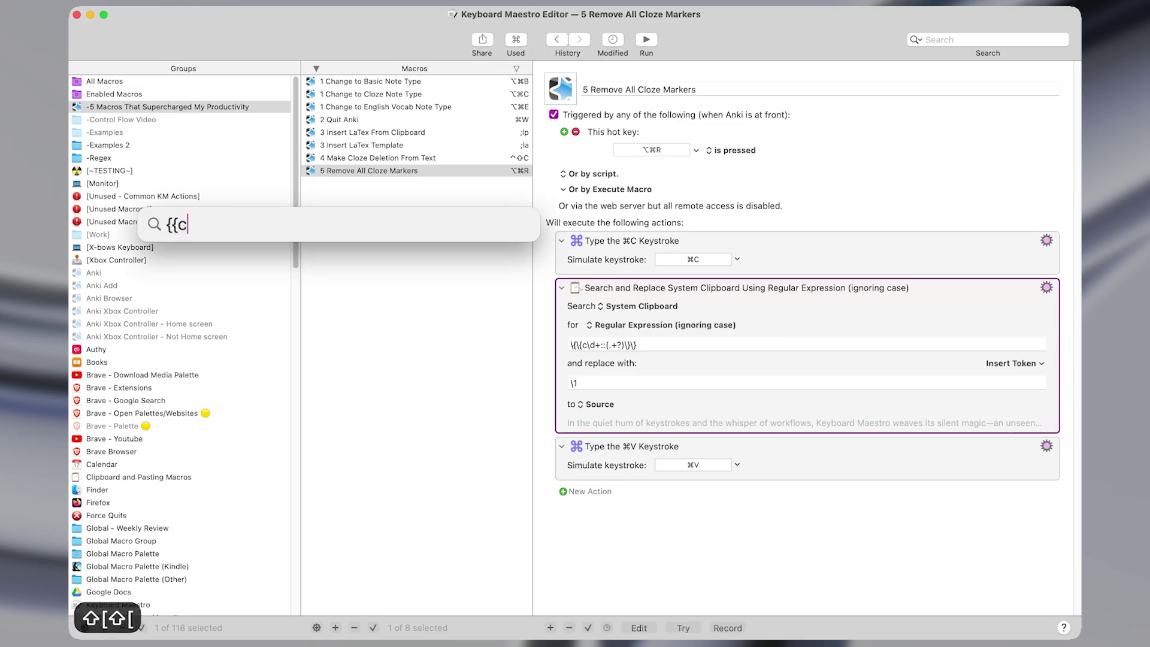
pyautogui.write('X')
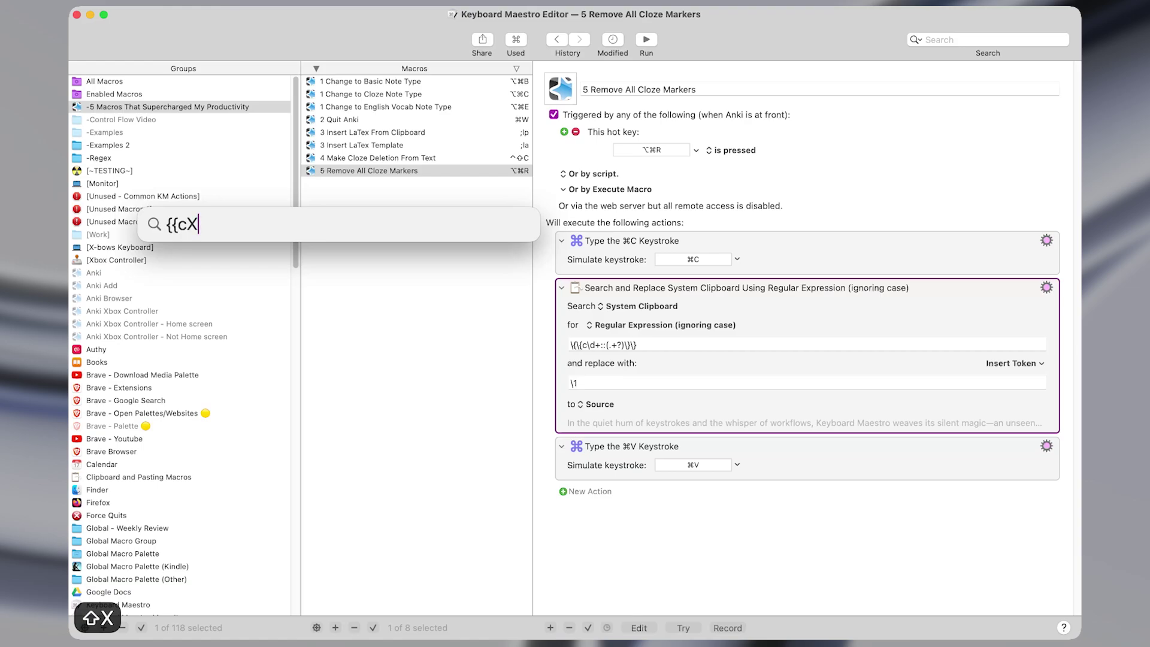
pyautogui.write('::')
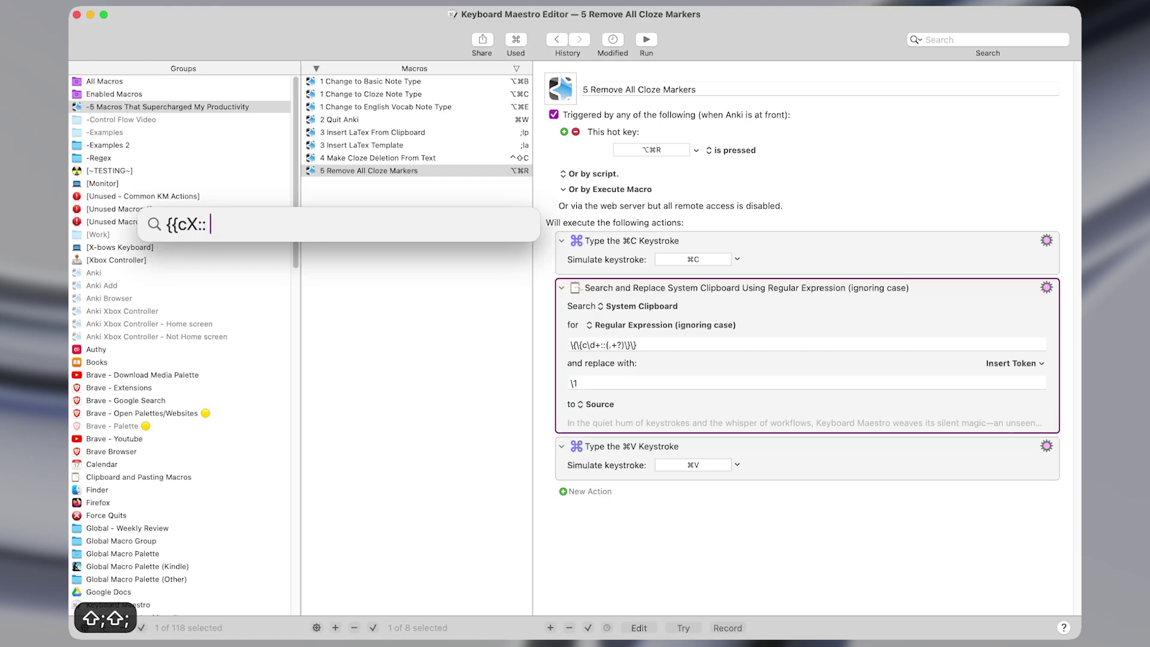
pyautogui.write('*(')
pyautogui.press('BackSpace')
pyautogui.press('BackSpace')
pyautogui.press('BackSpace')
pyautogui.write('()')
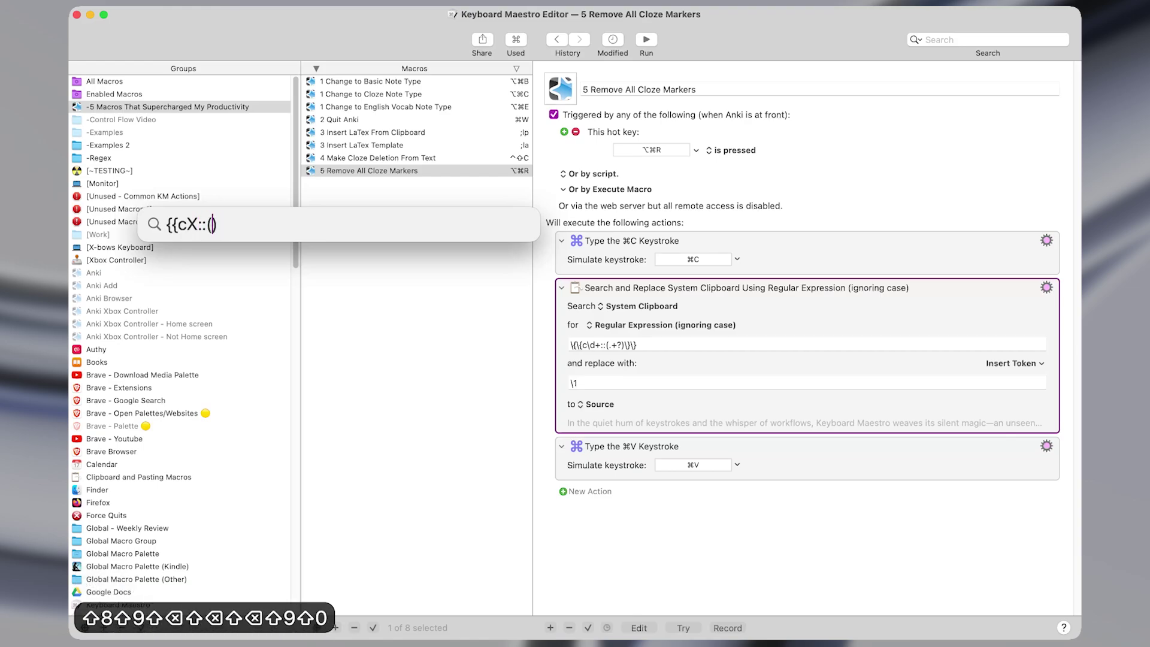
pyautogui.write('TEXT')
pyautogui.press('super+Right')
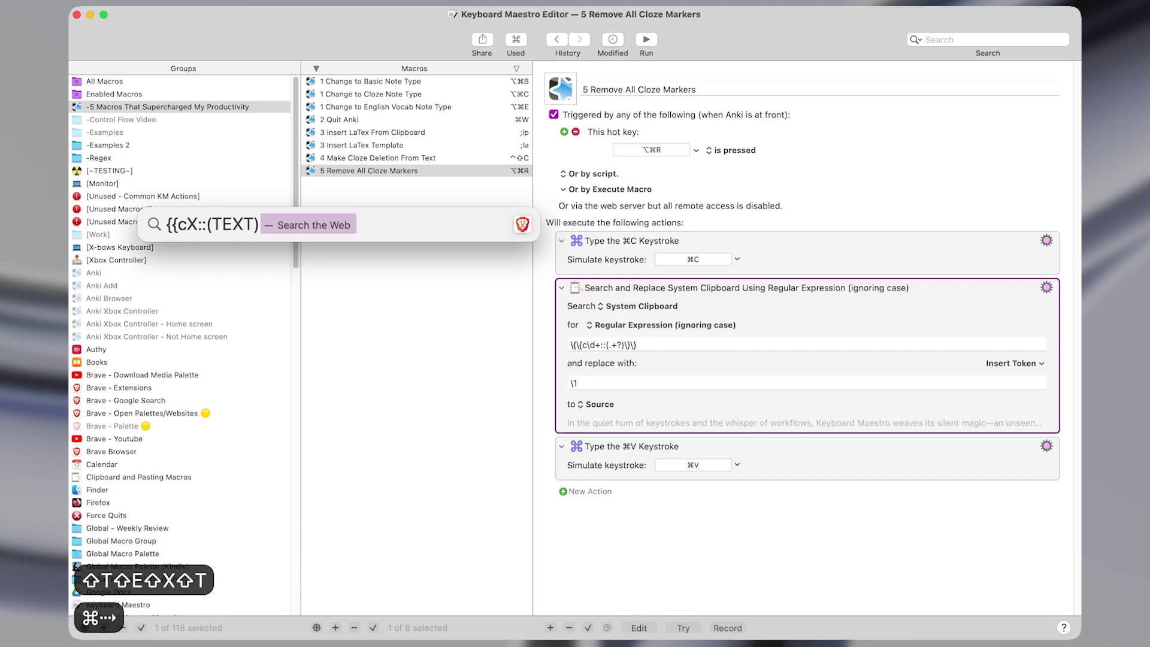
pyautogui.write('"')
pyautogui.hotkey('shift', 'BackSpace')
pyautogui.hotkey('shift', 'BackSpace')
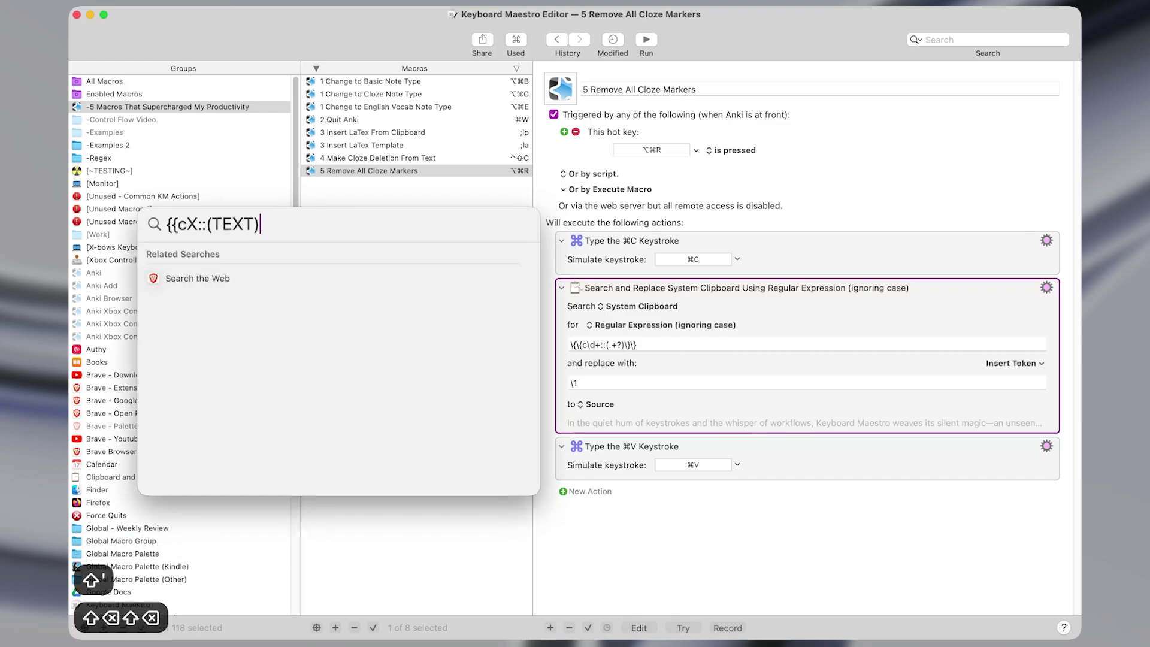
pyautogui.write('}}')
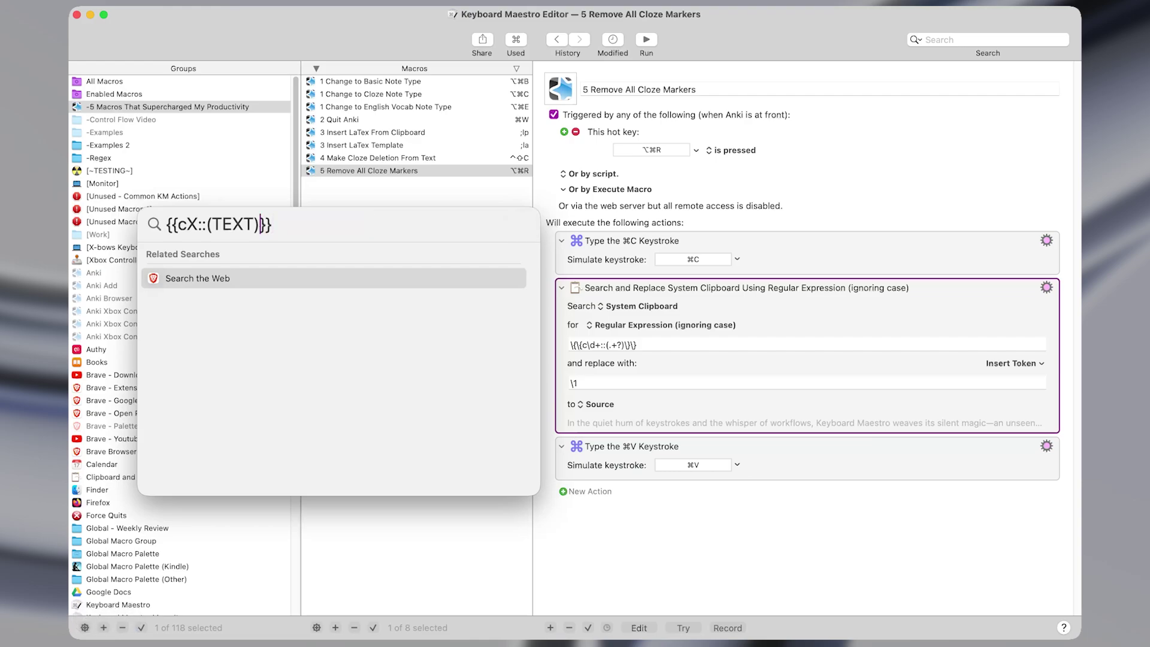
pyautogui.hotkey('alt', 'shift', 'Left')
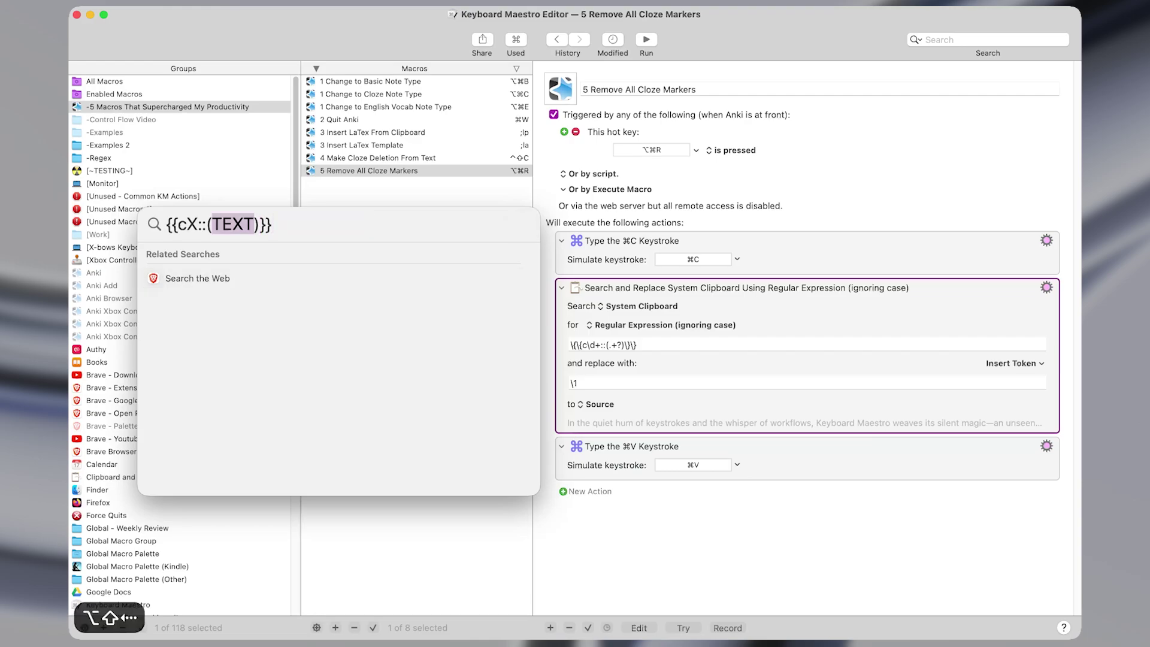
pyautogui.hotkey('shift', 'Left')
pyautogui.hotkey('shift', 'Right')
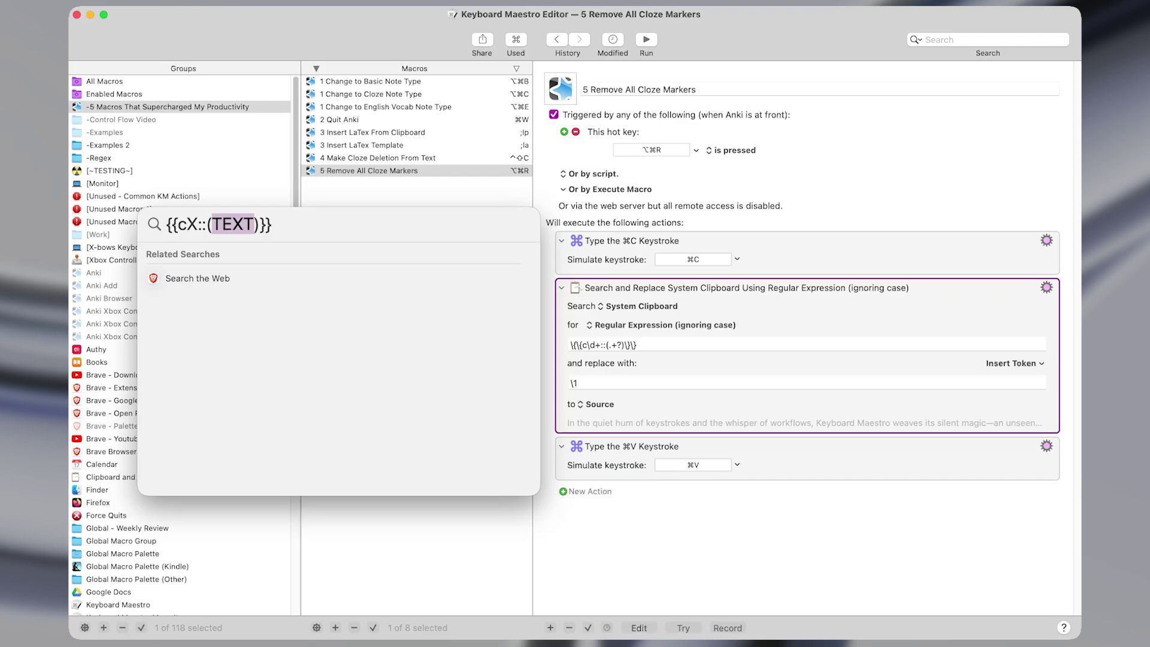
pyautogui.hotkey('ctrl', 'alt', 'w')
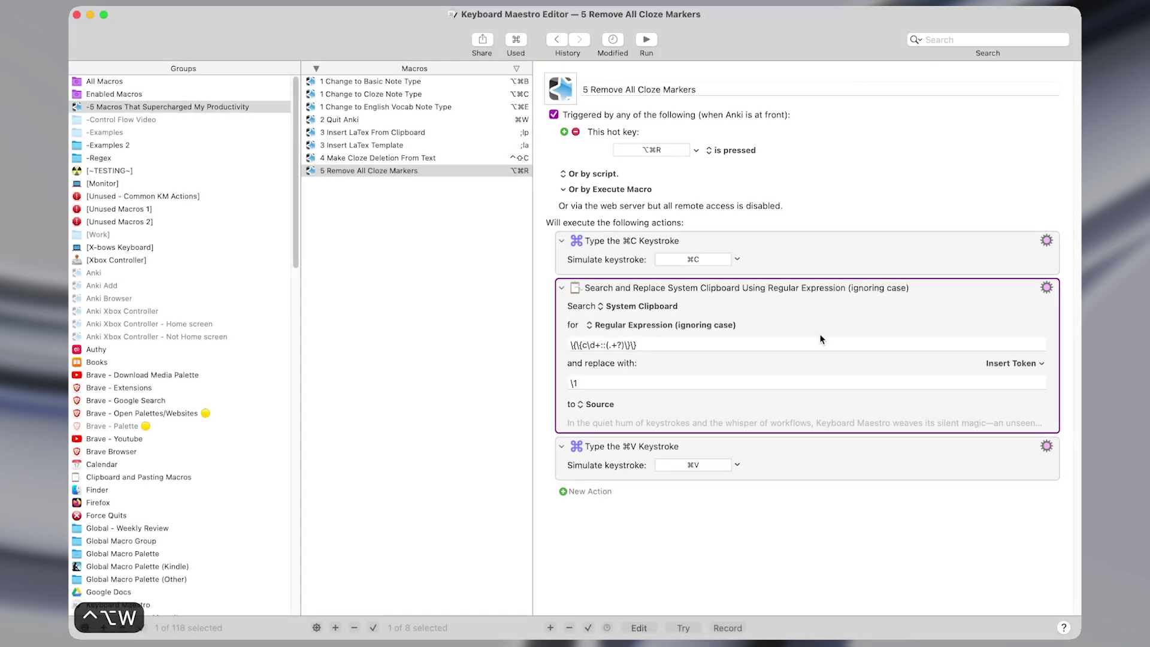